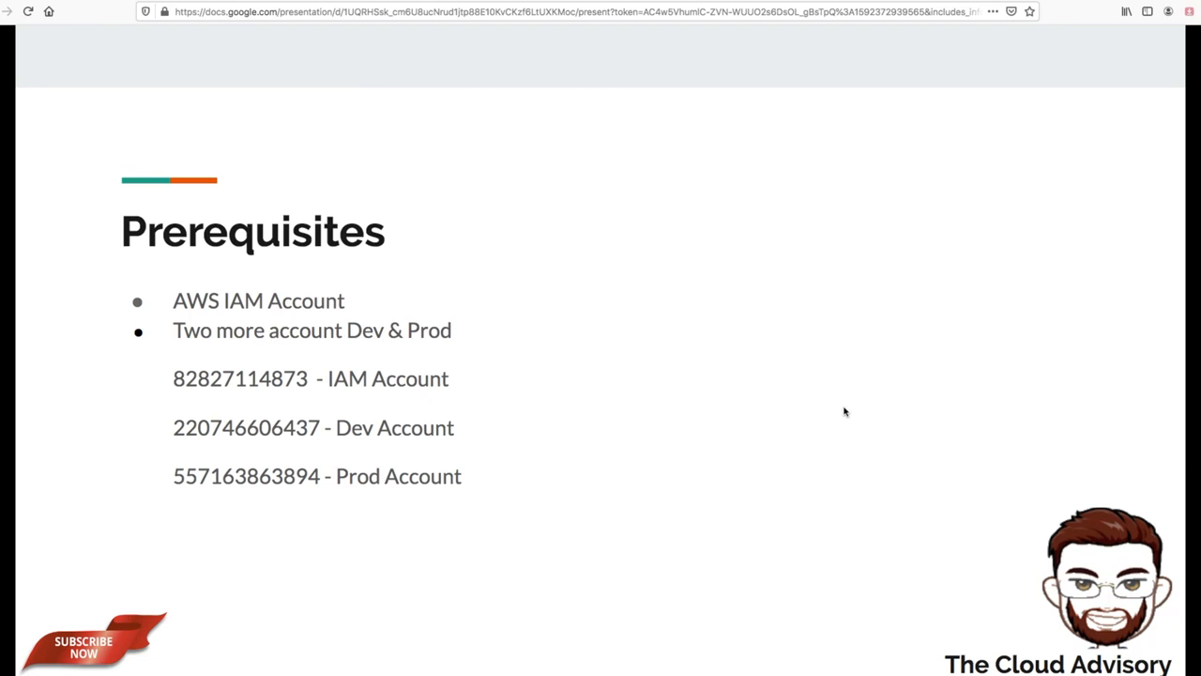
Step: Examine the prerequisites and account architecture slides, along with the account menu and its role history in the AWS console
key("Right")
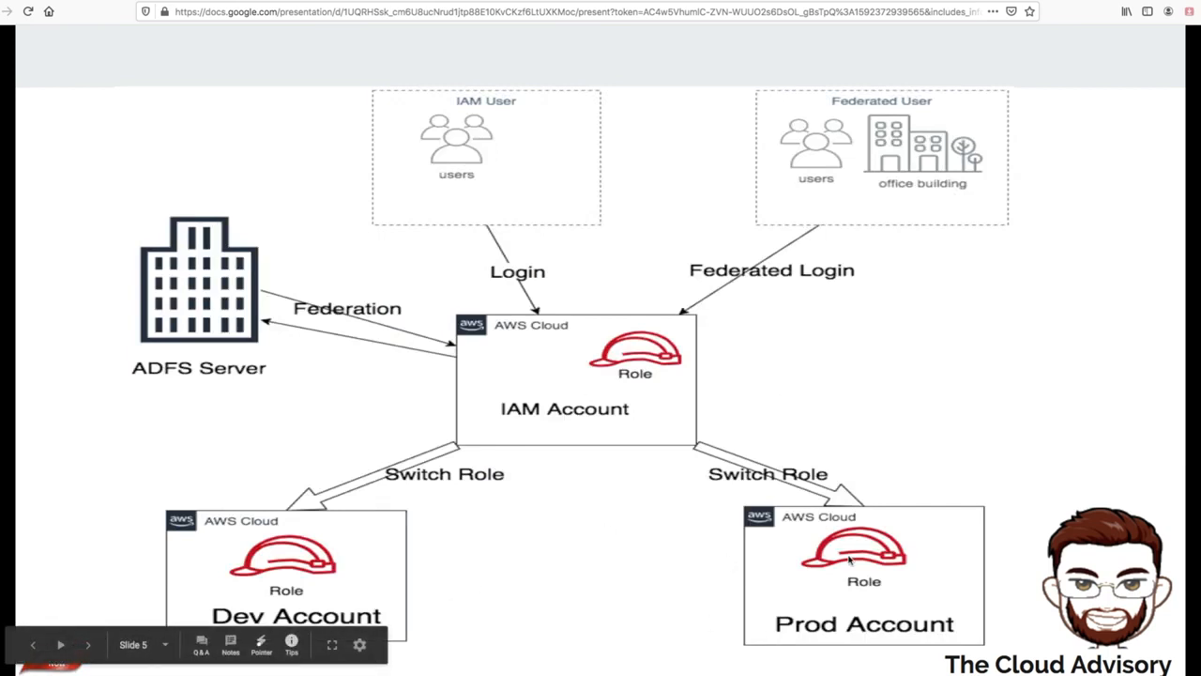
key("Left")
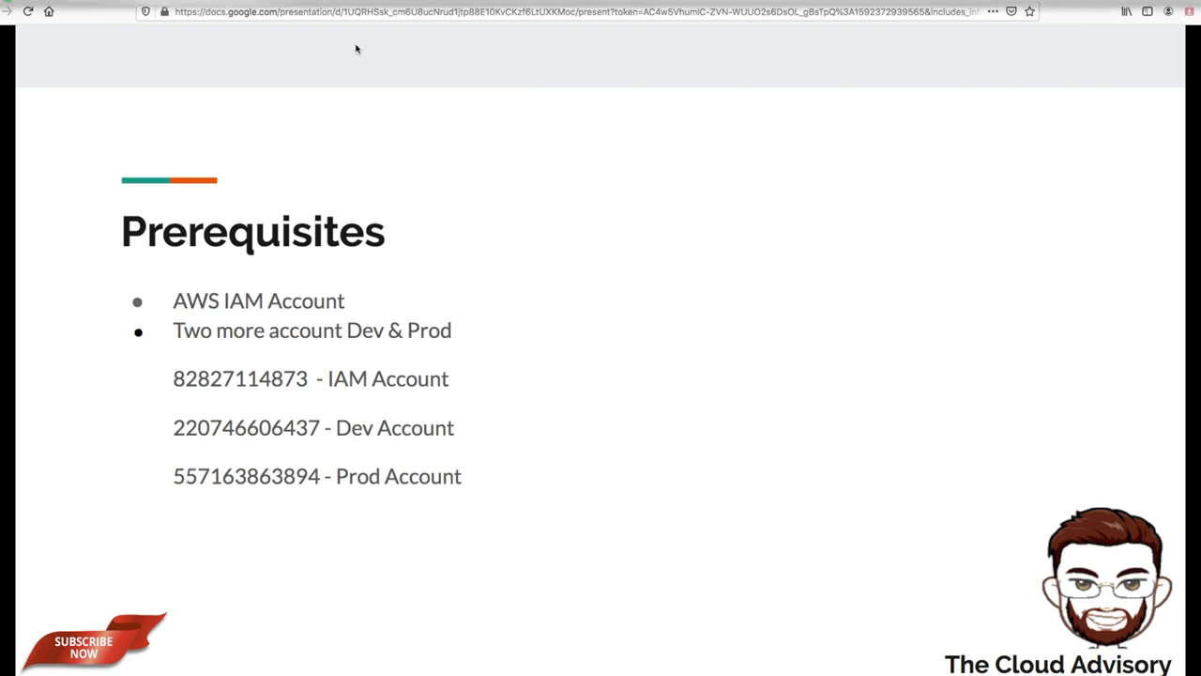
left_click(305, 1)
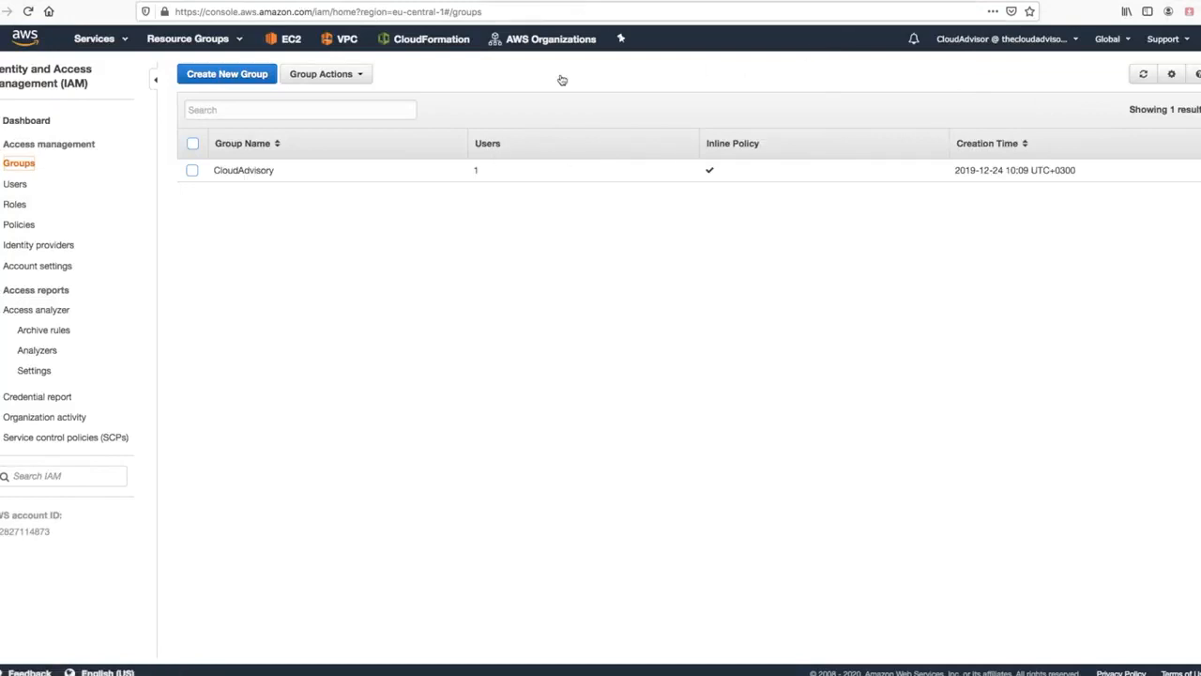
left_click(984, 39)
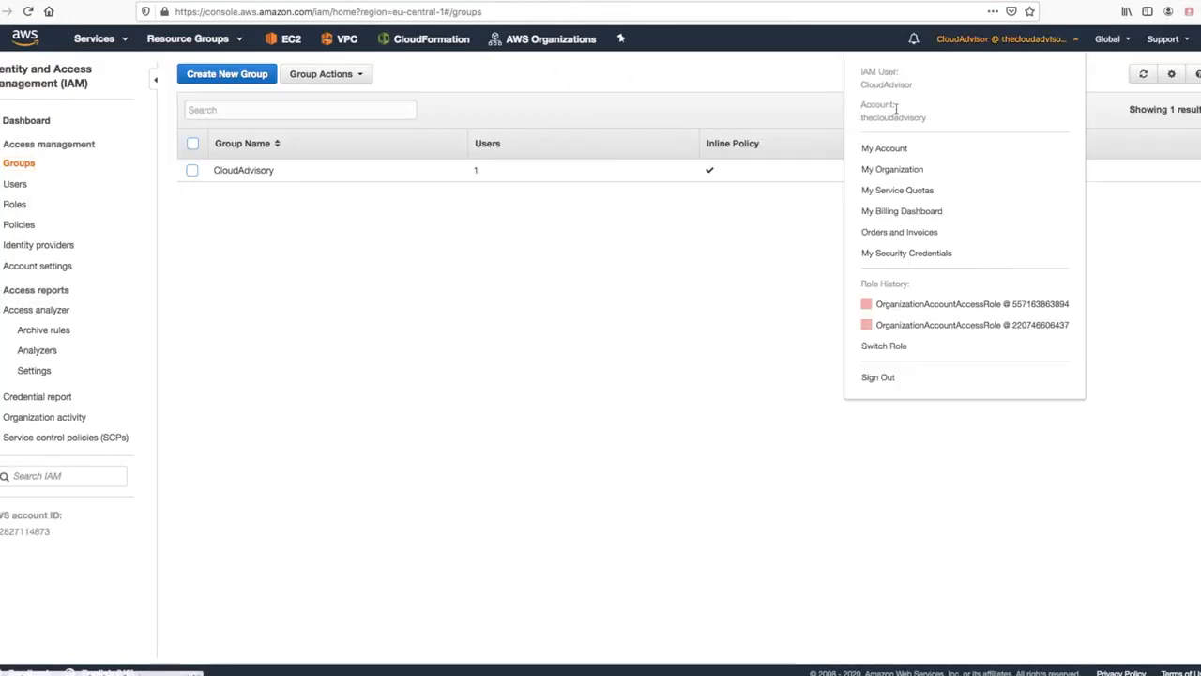
right_click(898, 151)
left_click(907, 156)
left_click(469, 1)
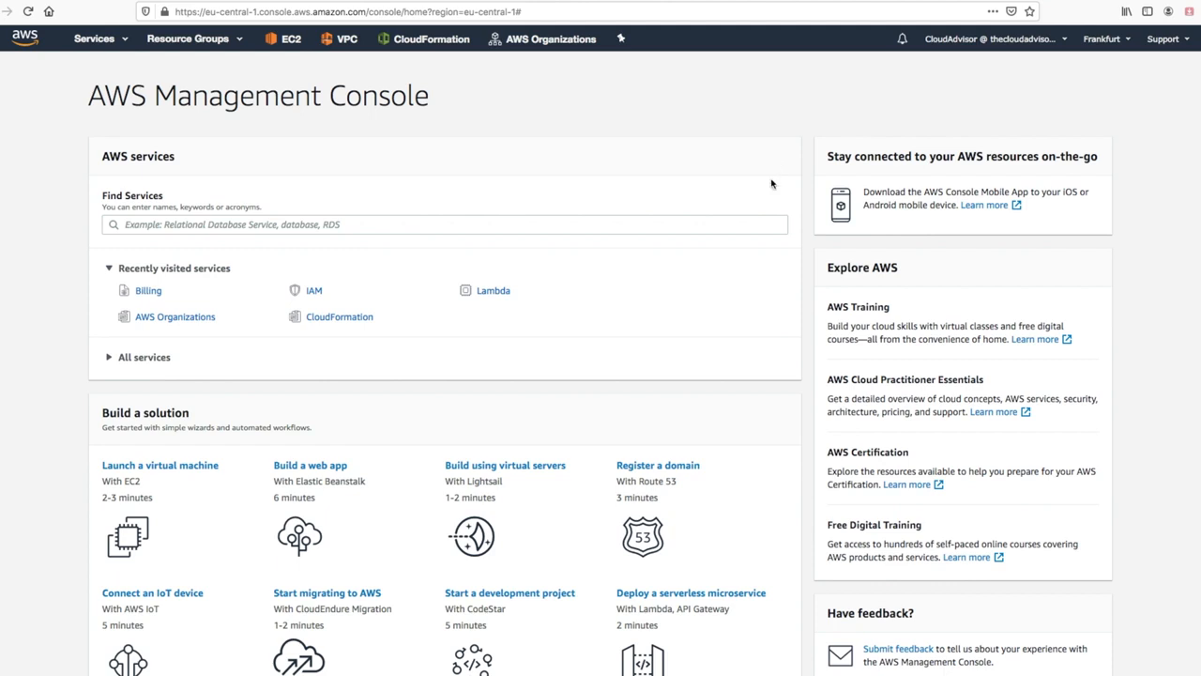
left_click(1036, 36)
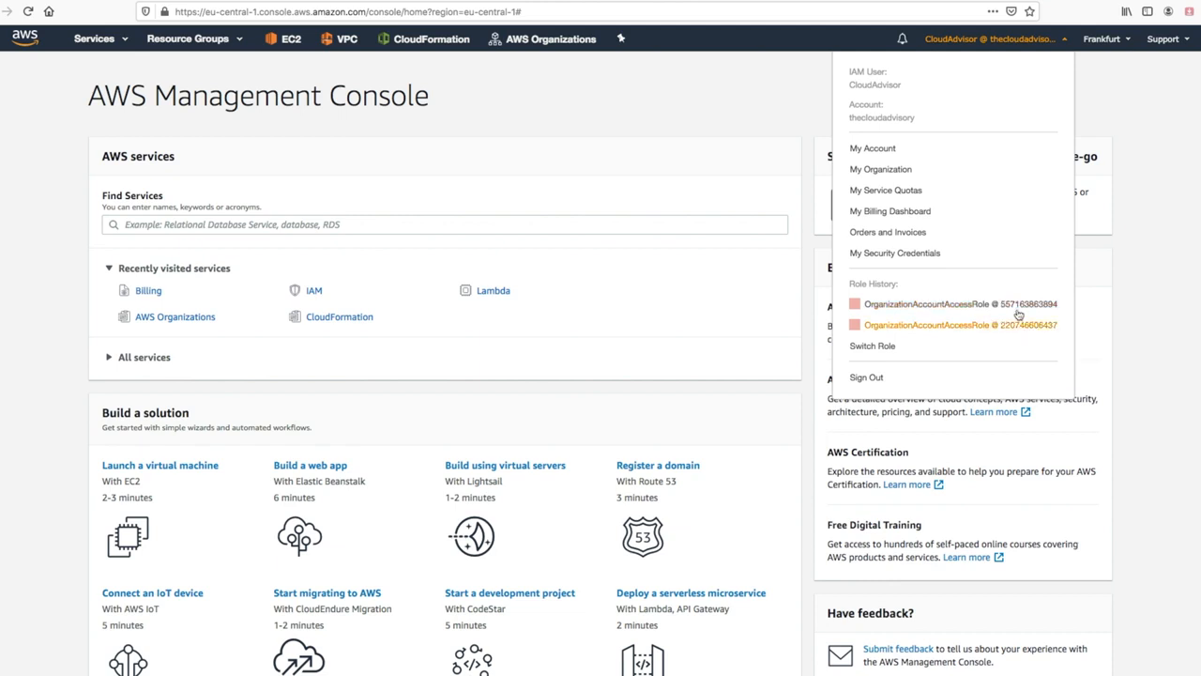
left_click(556, 228)
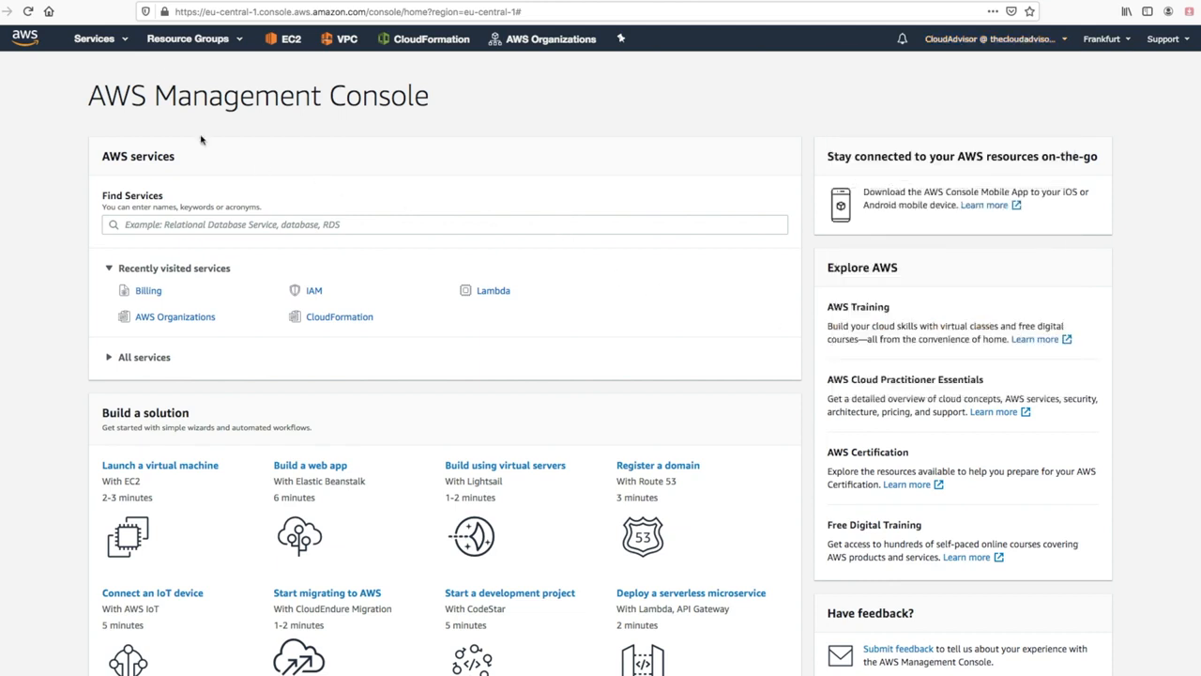
left_click(164, 1)
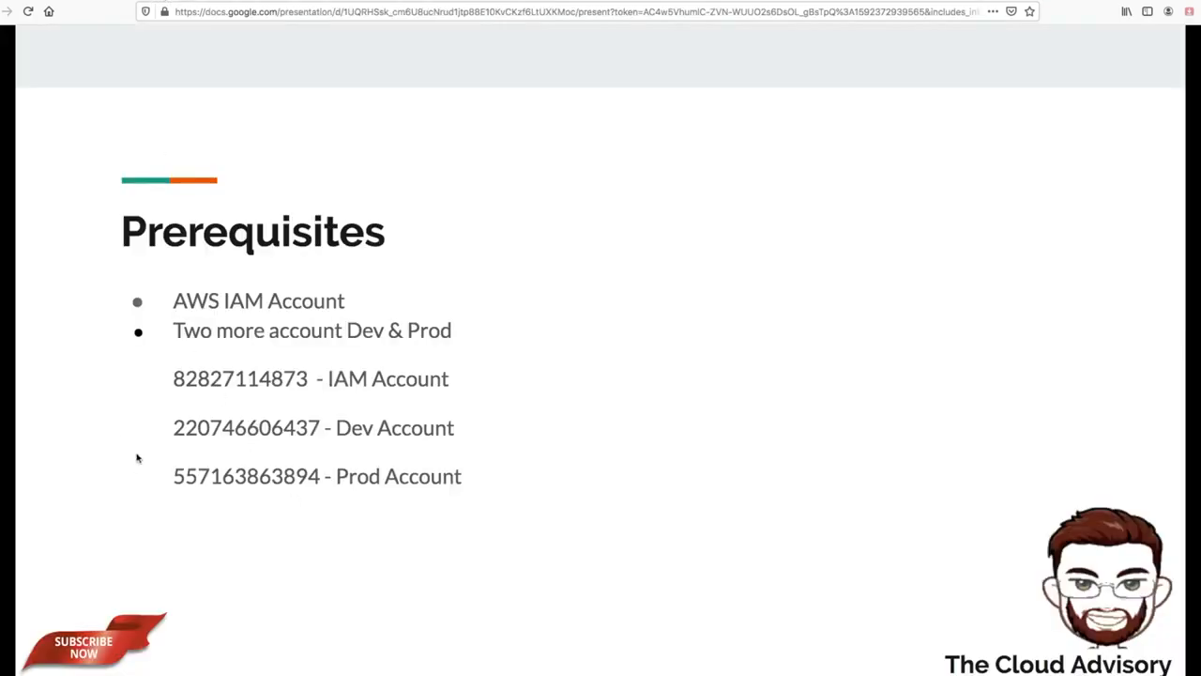
key("Right")
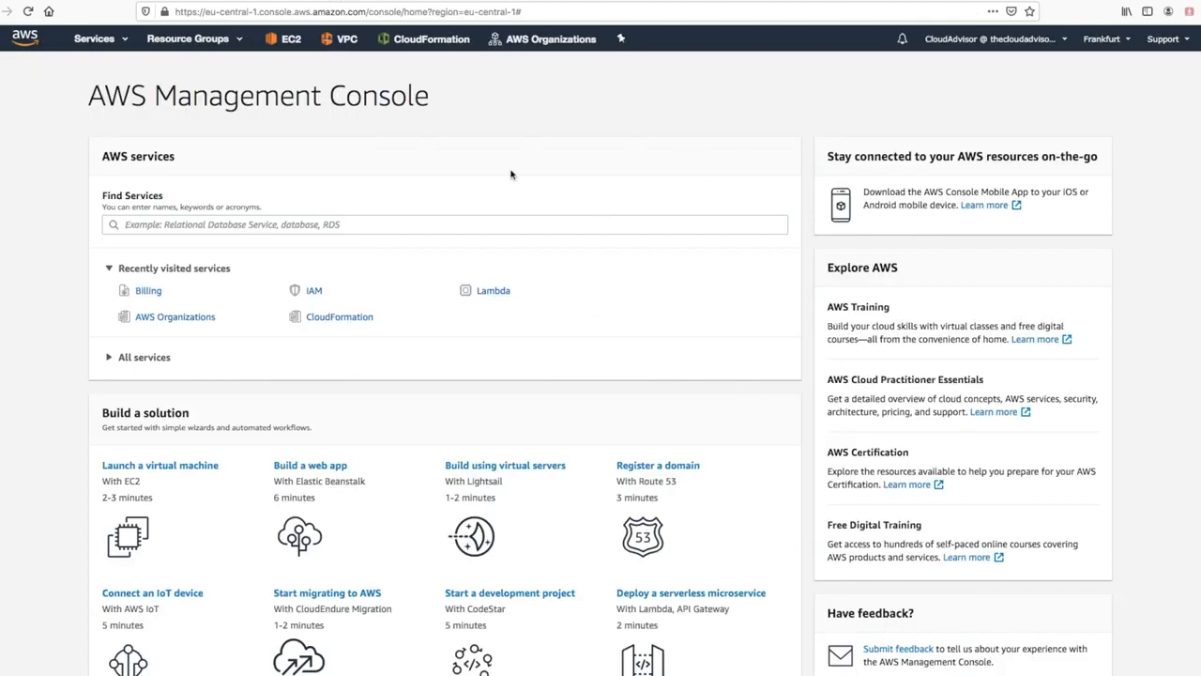
Step: Find the IAM service in the AWS console and open its list of groups
left_click(124, 41)
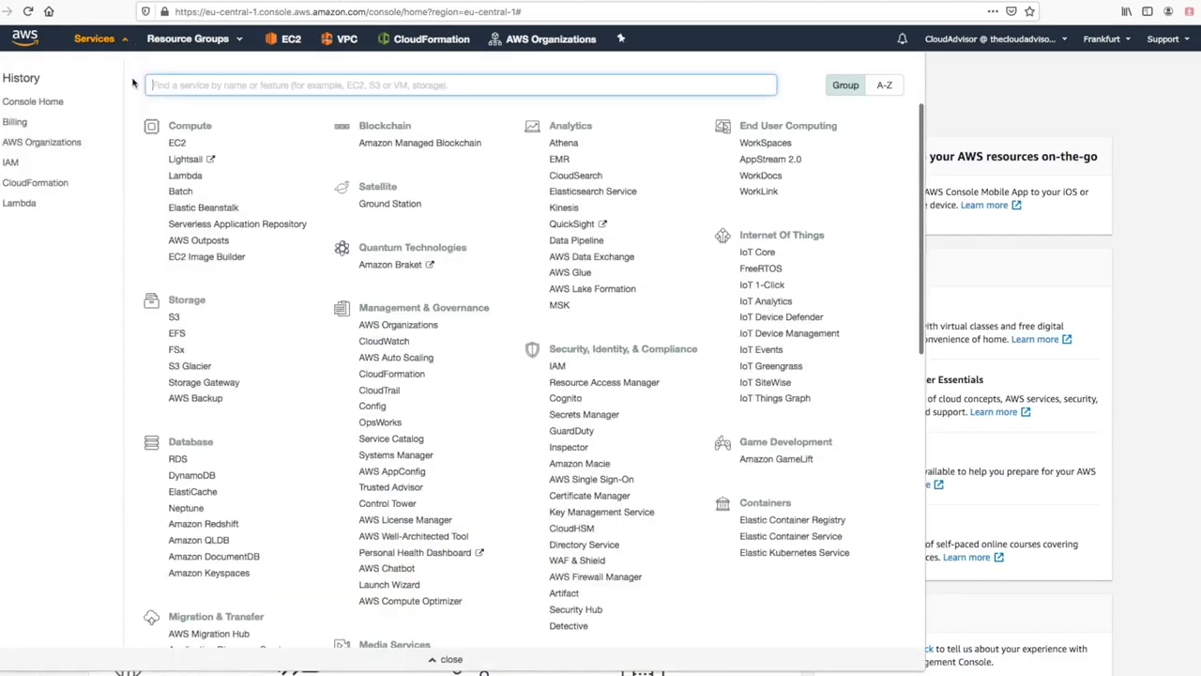
type("iam")
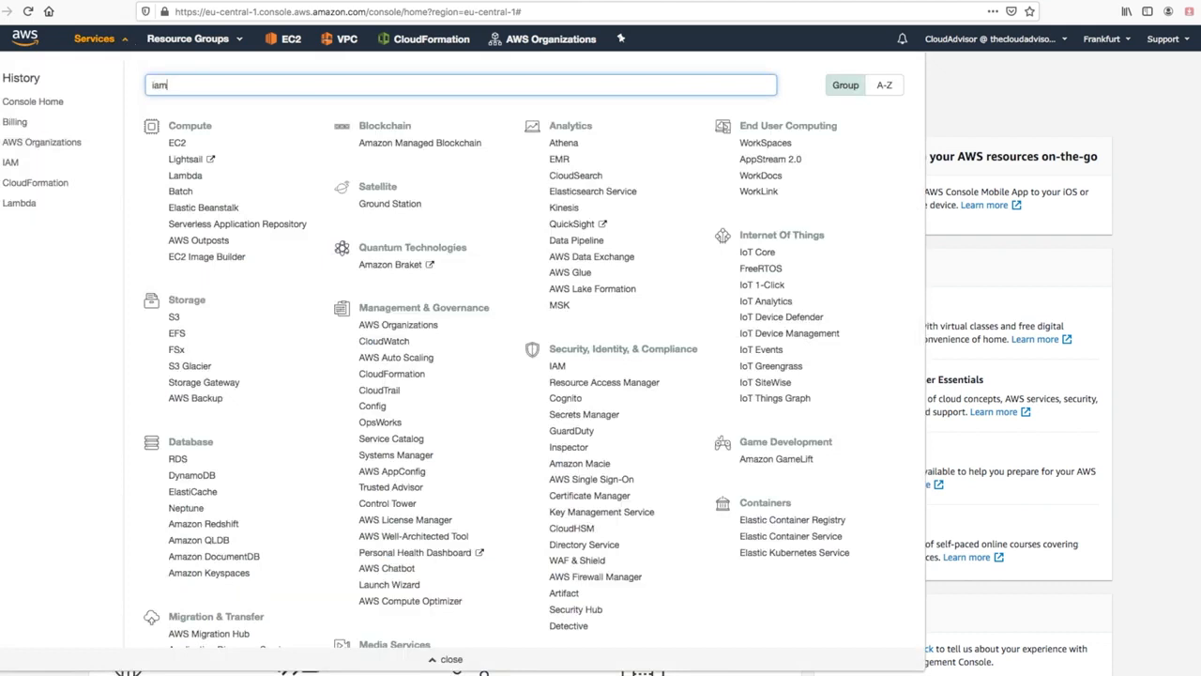
left_click(167, 118)
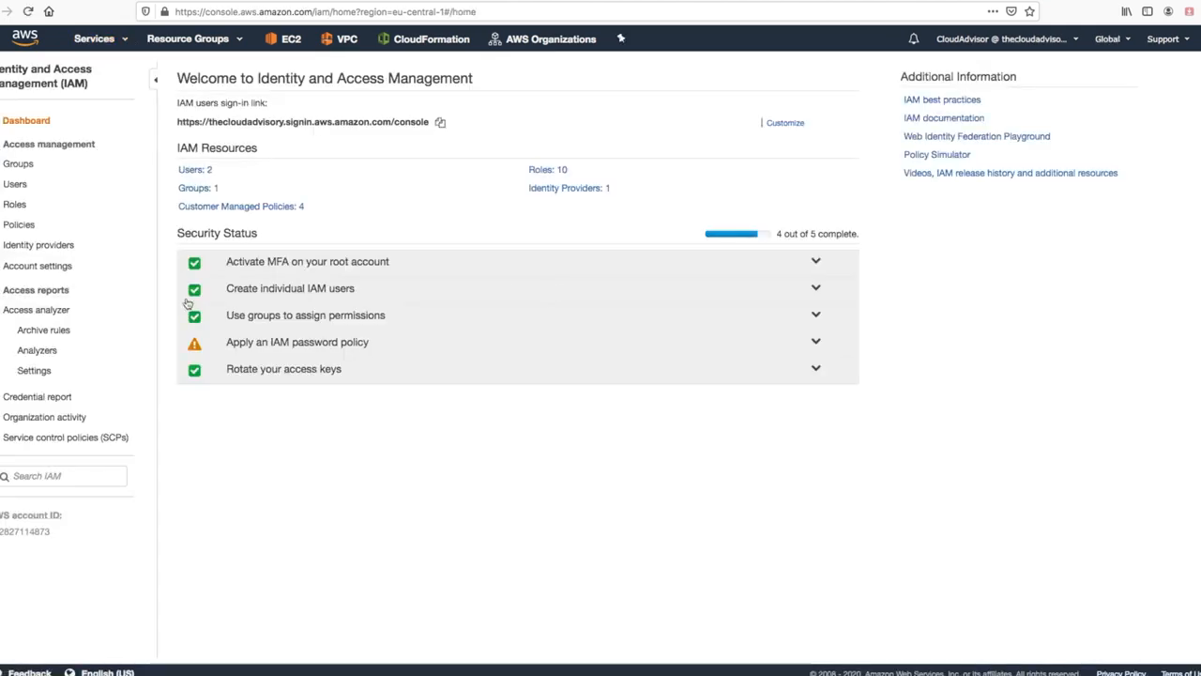
left_click(17, 163)
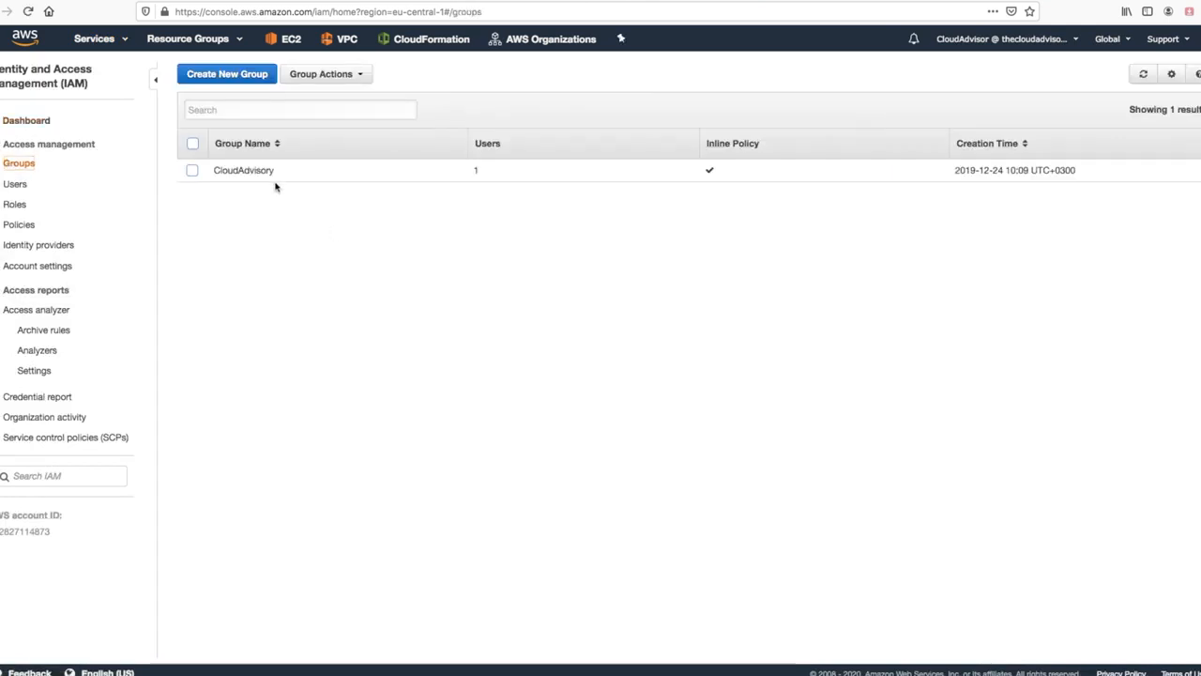
Step: Create an IAM group named Developer without attaching any policies
left_click(227, 75)
left_click(393, 128)
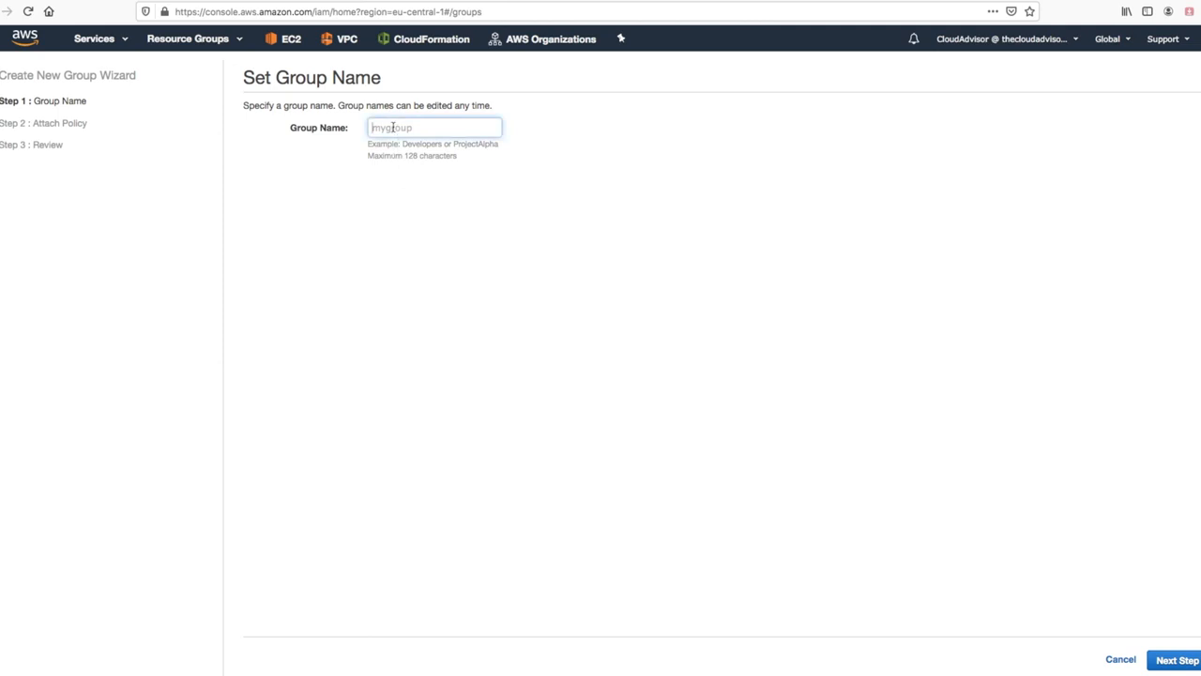
type("Developer")
left_click(1170, 659)
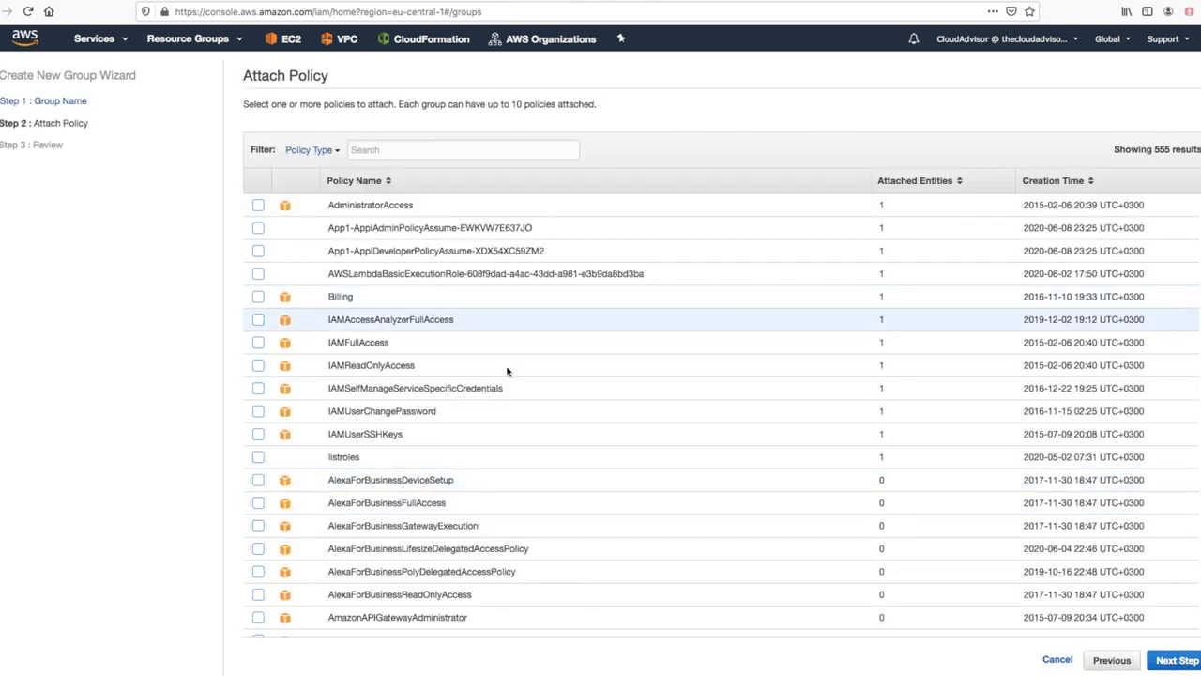
left_click(1172, 662)
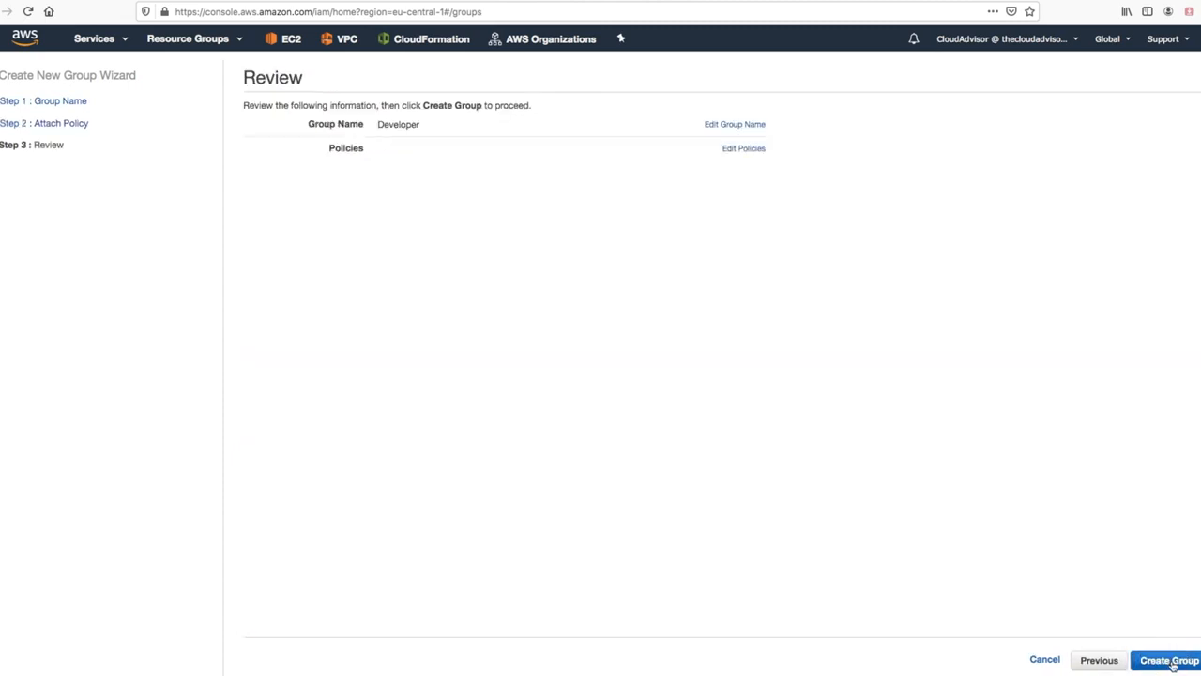
left_click(1171, 661)
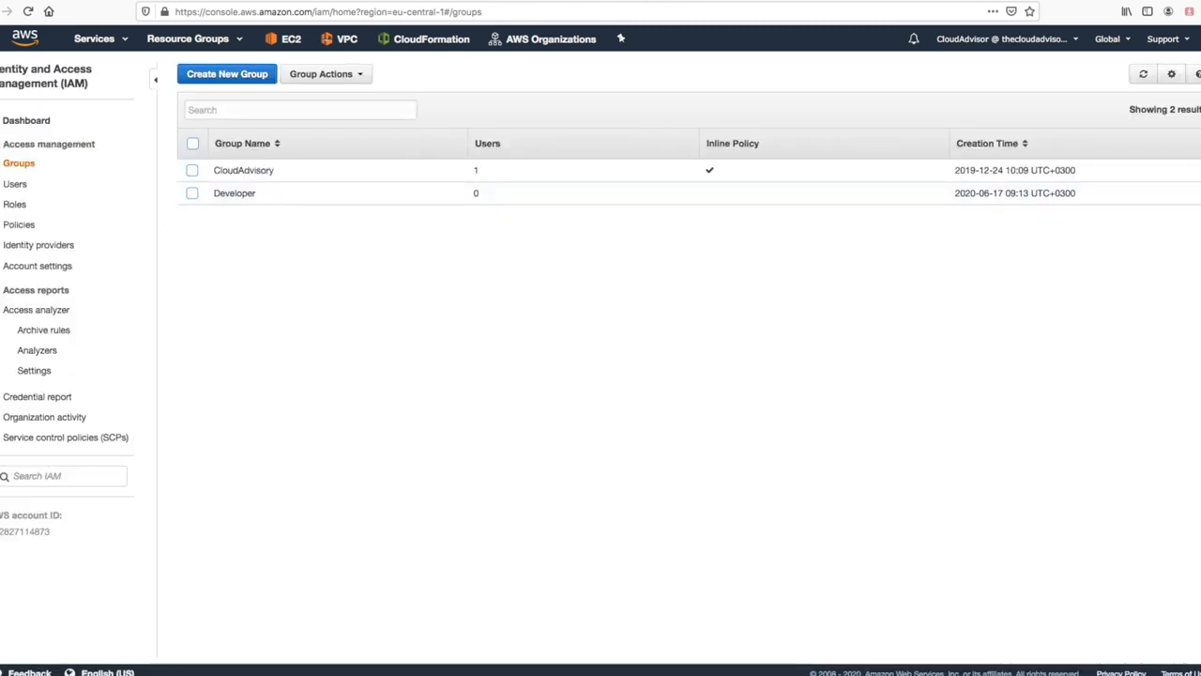
Step: Start adding a new IAM user, enter the person's user name and enable AWS Management Console access
left_click(10, 184)
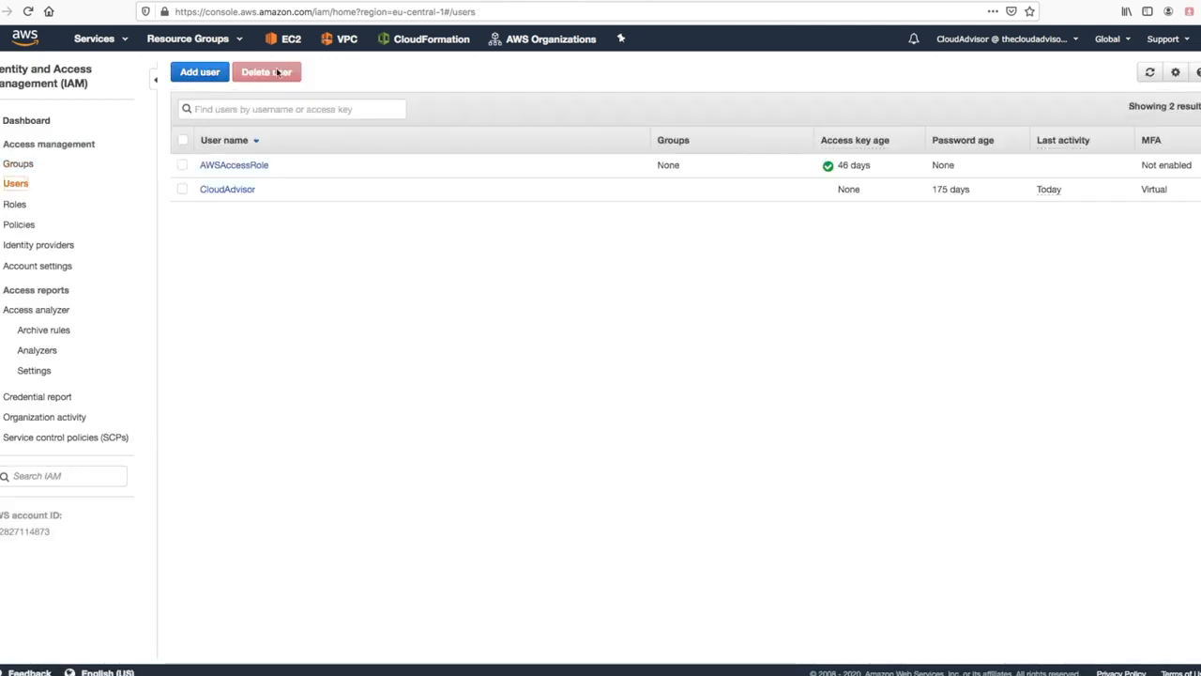
left_click(201, 82)
left_click(481, 175)
type("pravi")
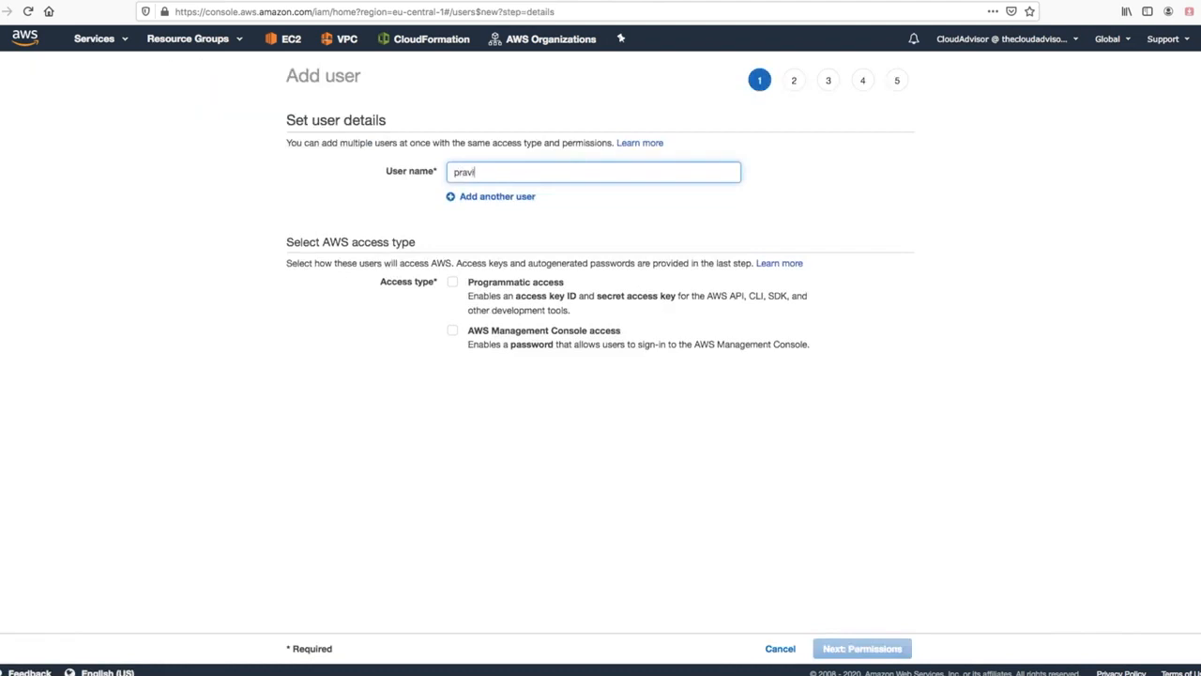
type("n")
left_click(452, 331)
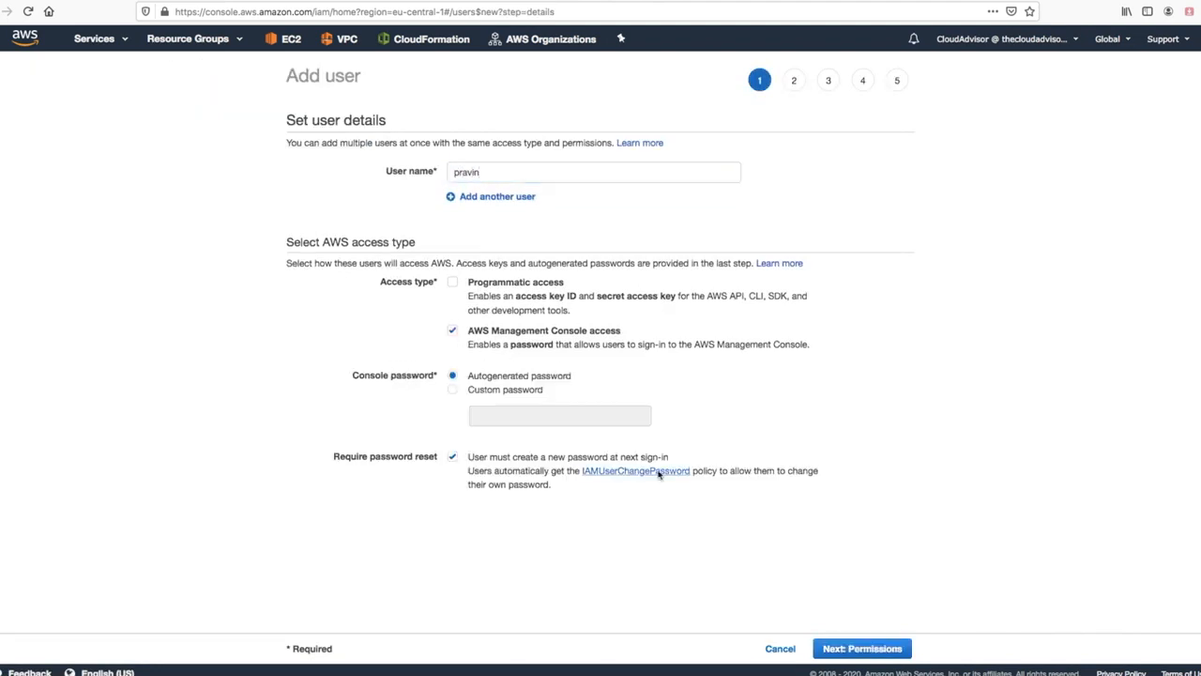
Step: Set a custom console password without a required reset, proceed to permissions and decline saving the login in the browser
left_click(452, 391)
left_click(492, 417)
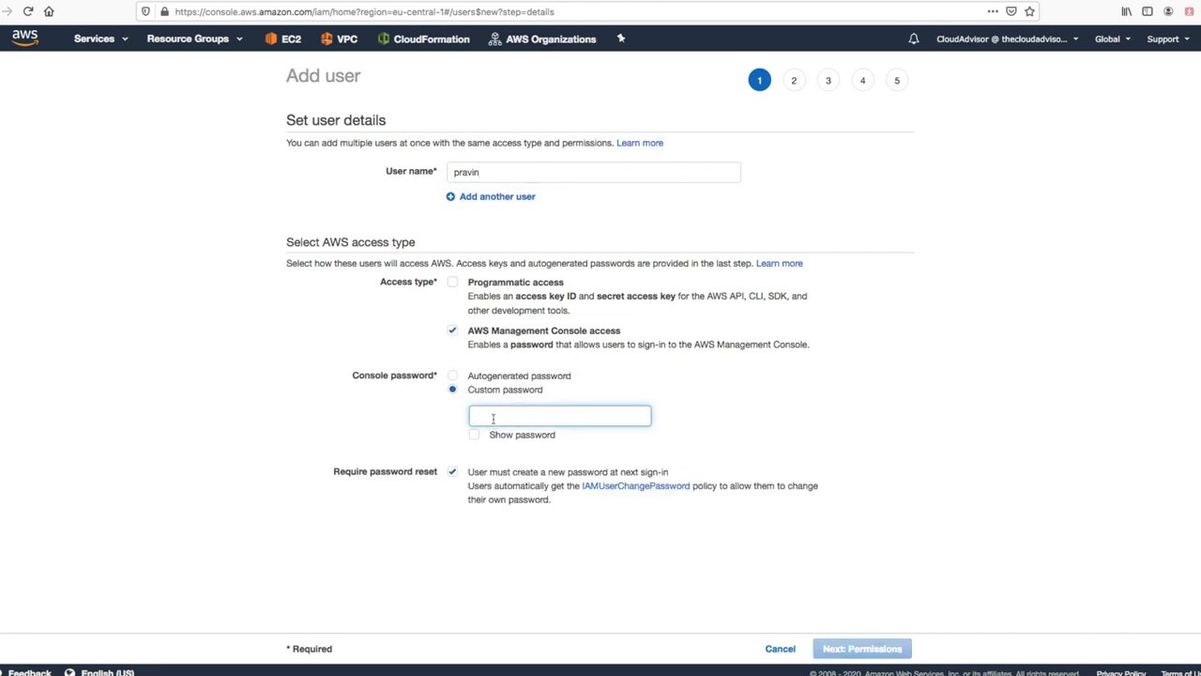
type("P")
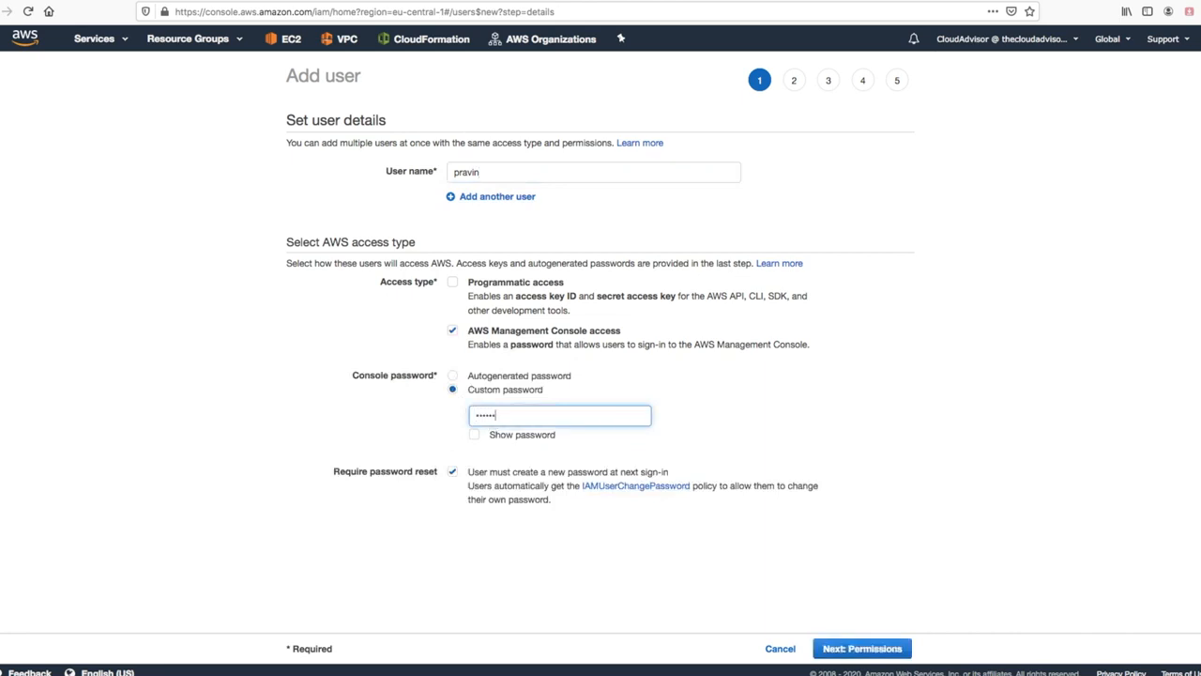
left_click(453, 472)
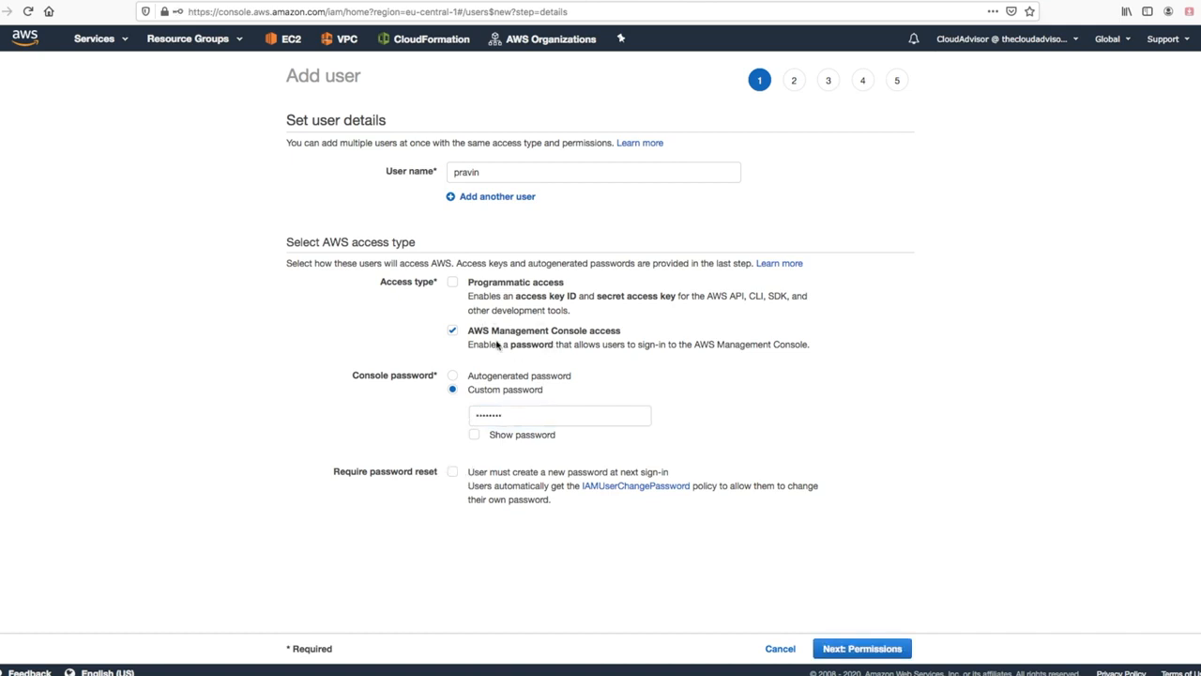
left_click(861, 652)
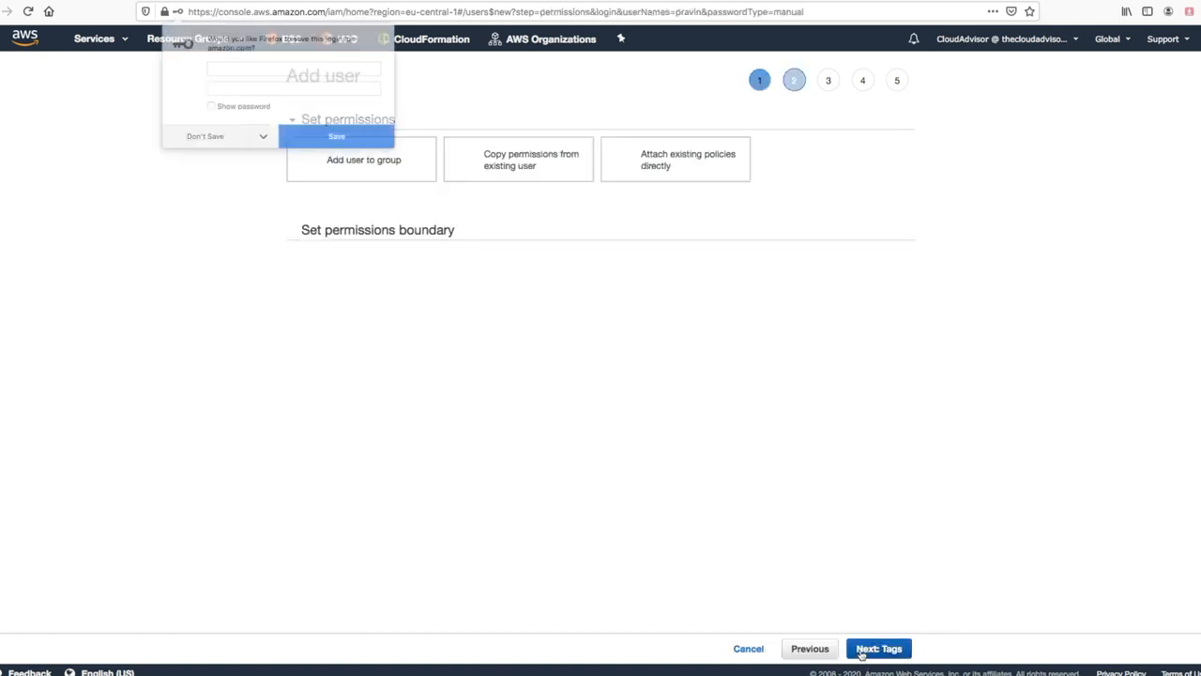
left_click(213, 136)
Step: Add the new user to the Developer group and create the user without any tags
left_click(298, 369)
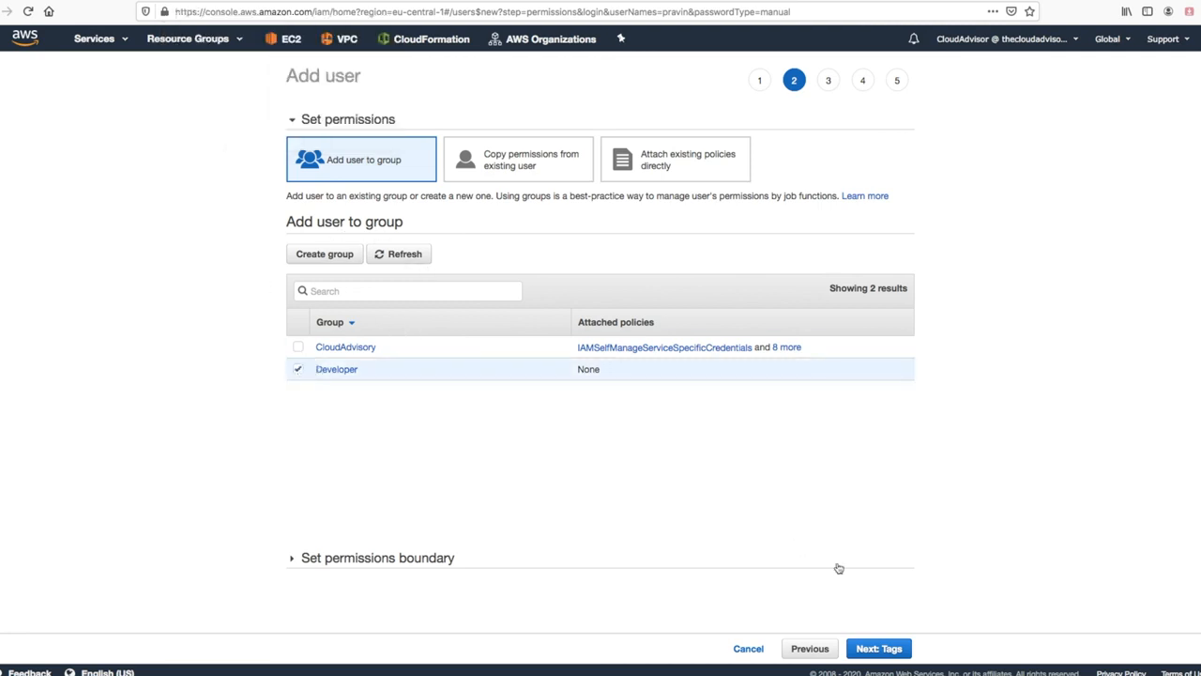
left_click(885, 652)
left_click(867, 655)
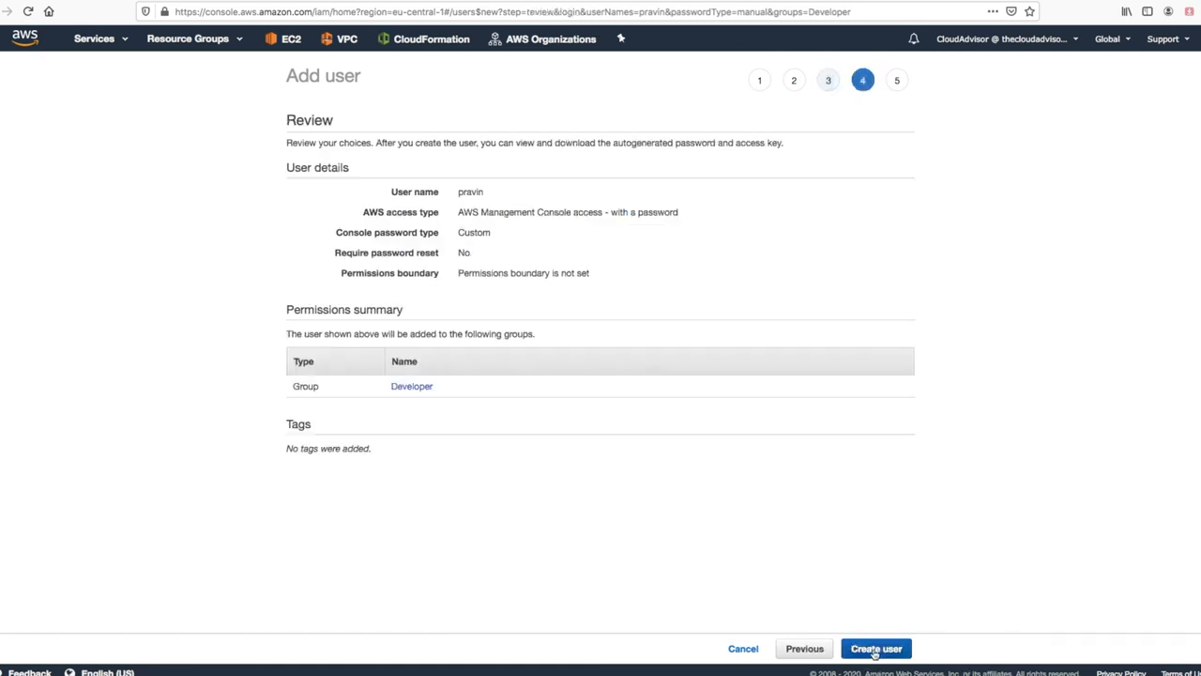
left_click(871, 649)
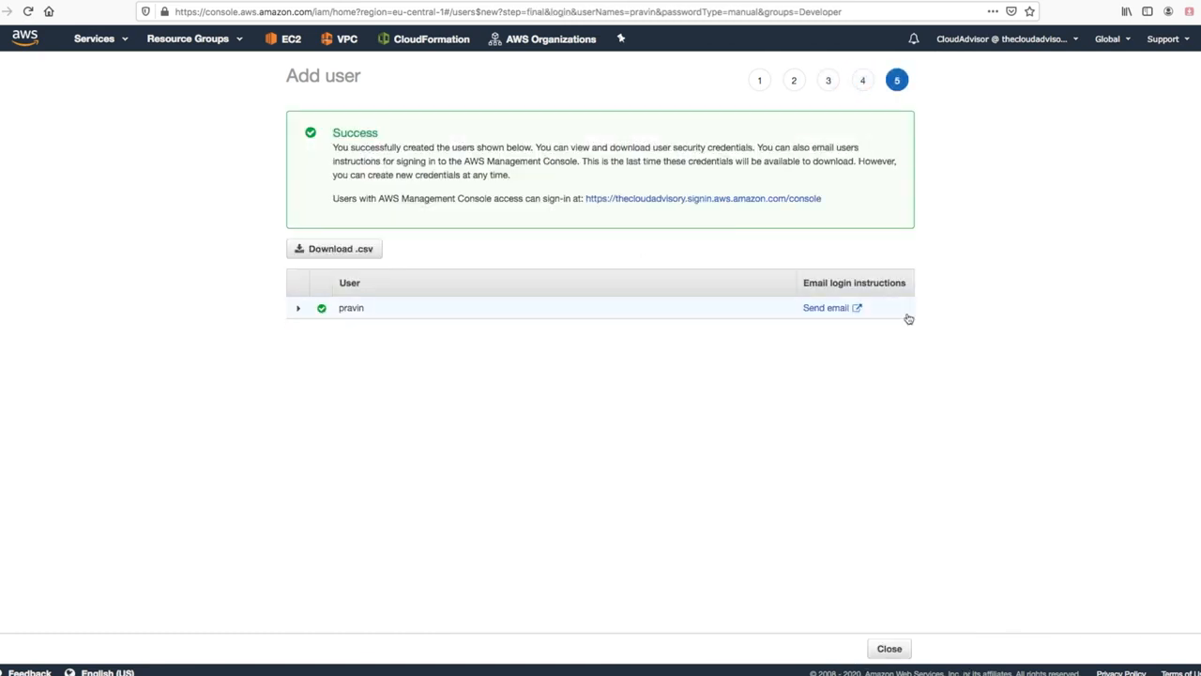
left_click(888, 649)
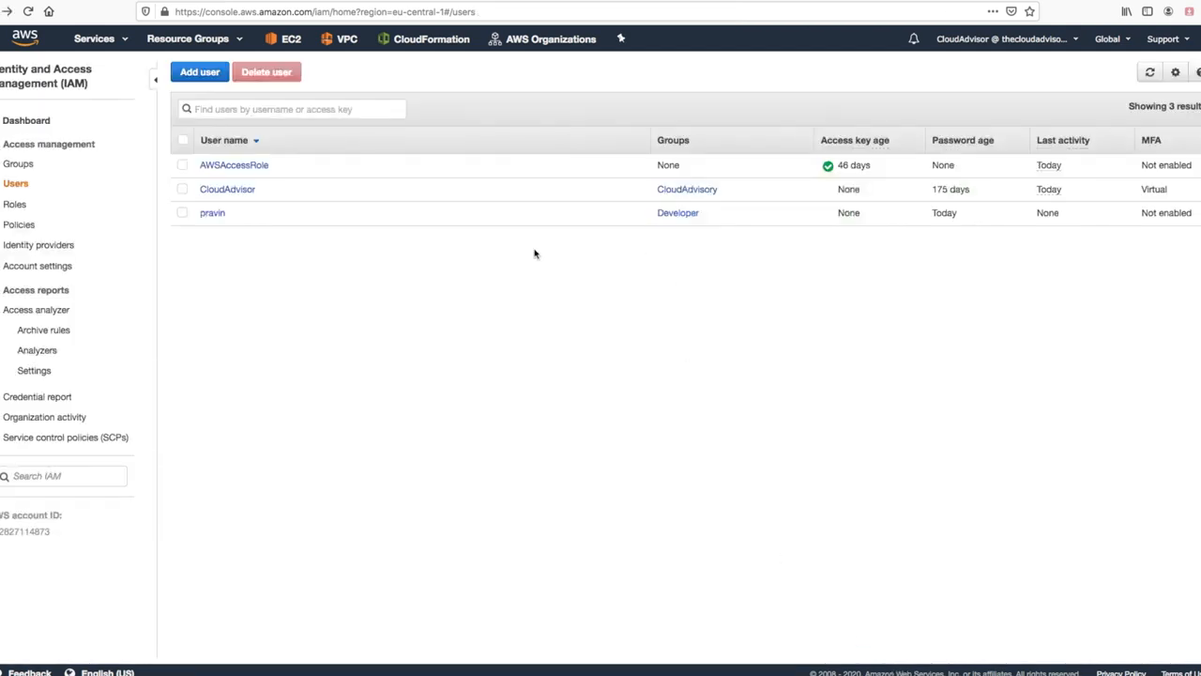
Step: Check the group list and the new user's group membership
left_click(9, 163)
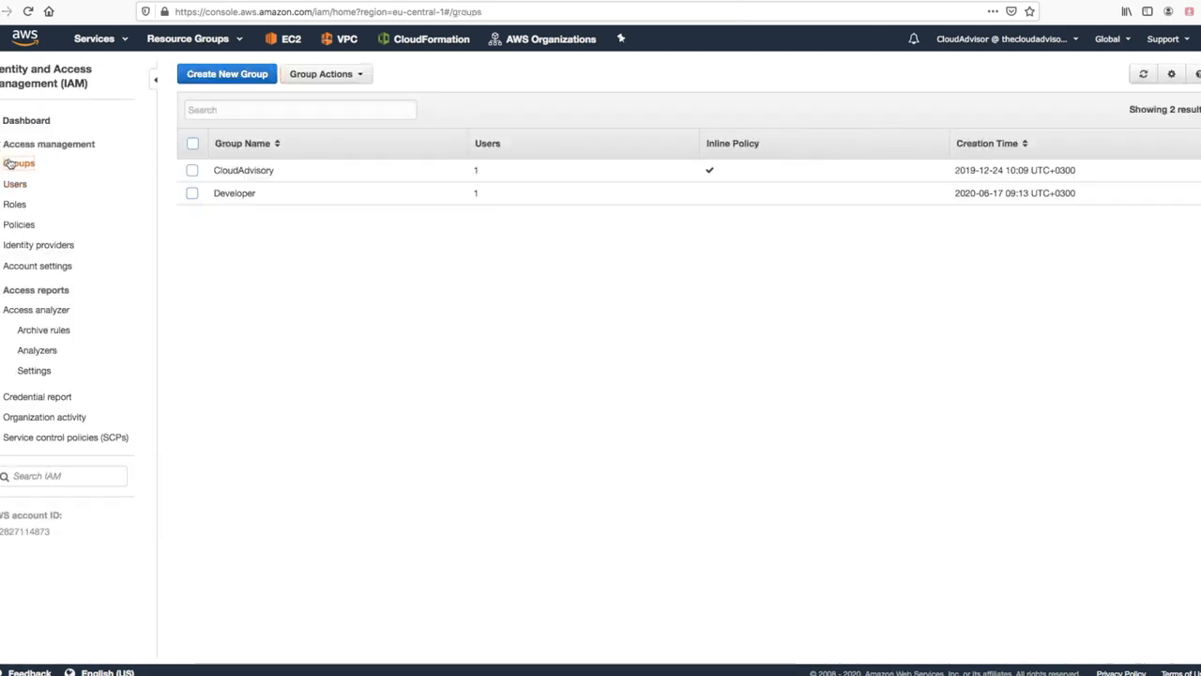
left_click(14, 184)
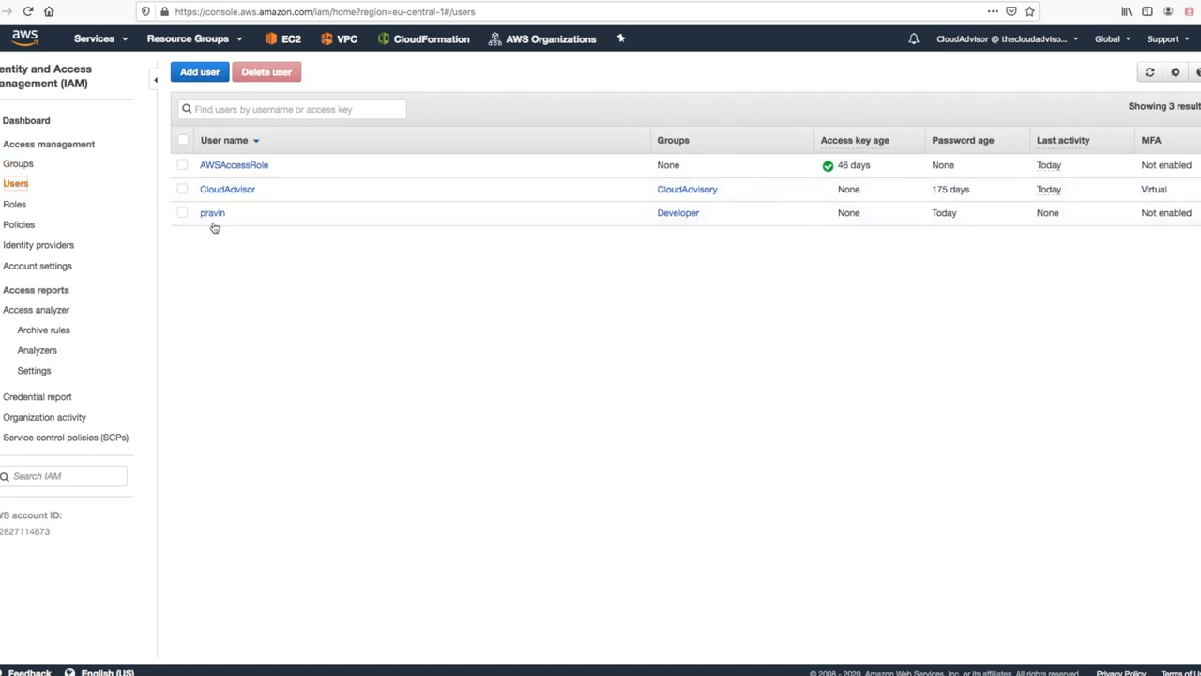
left_click(213, 214)
left_click(278, 211)
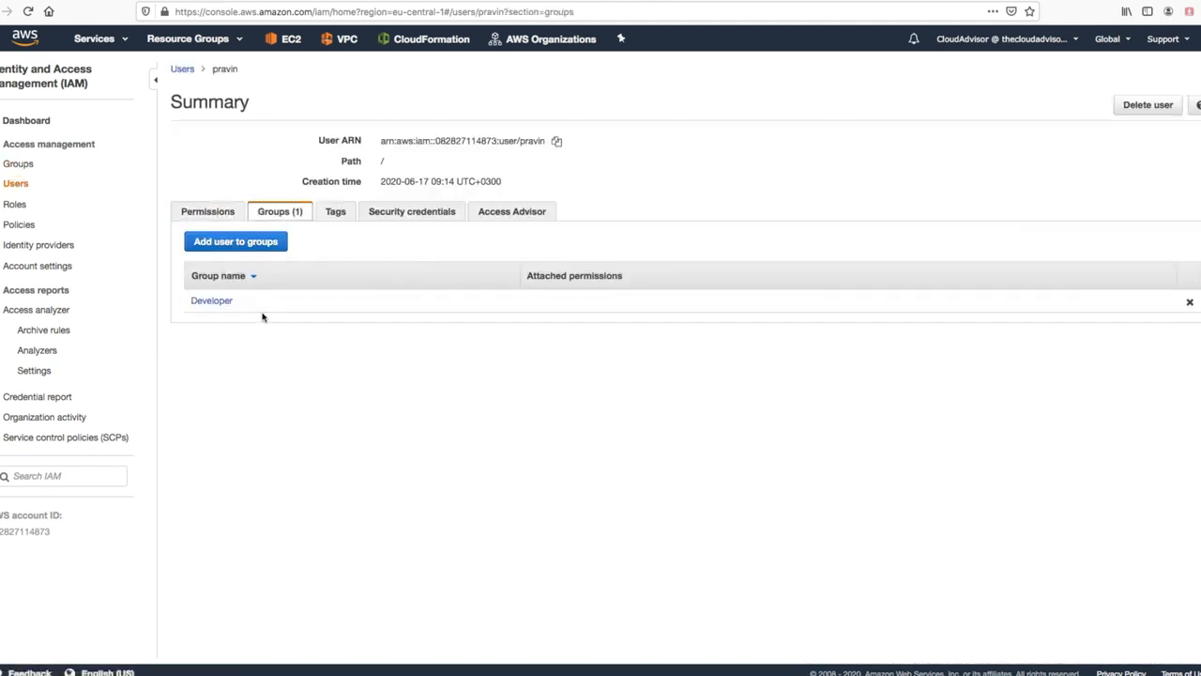
left_click(21, 165)
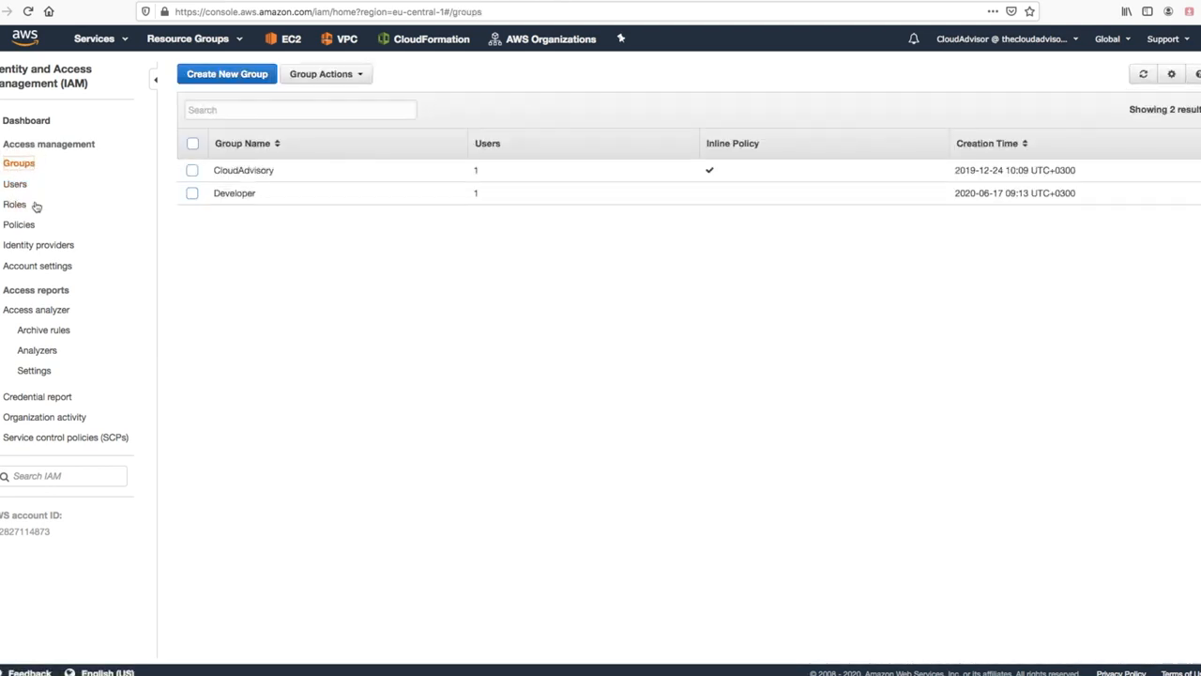
Step: Start creating a new IAM policy and select STS as its service
left_click(19, 224)
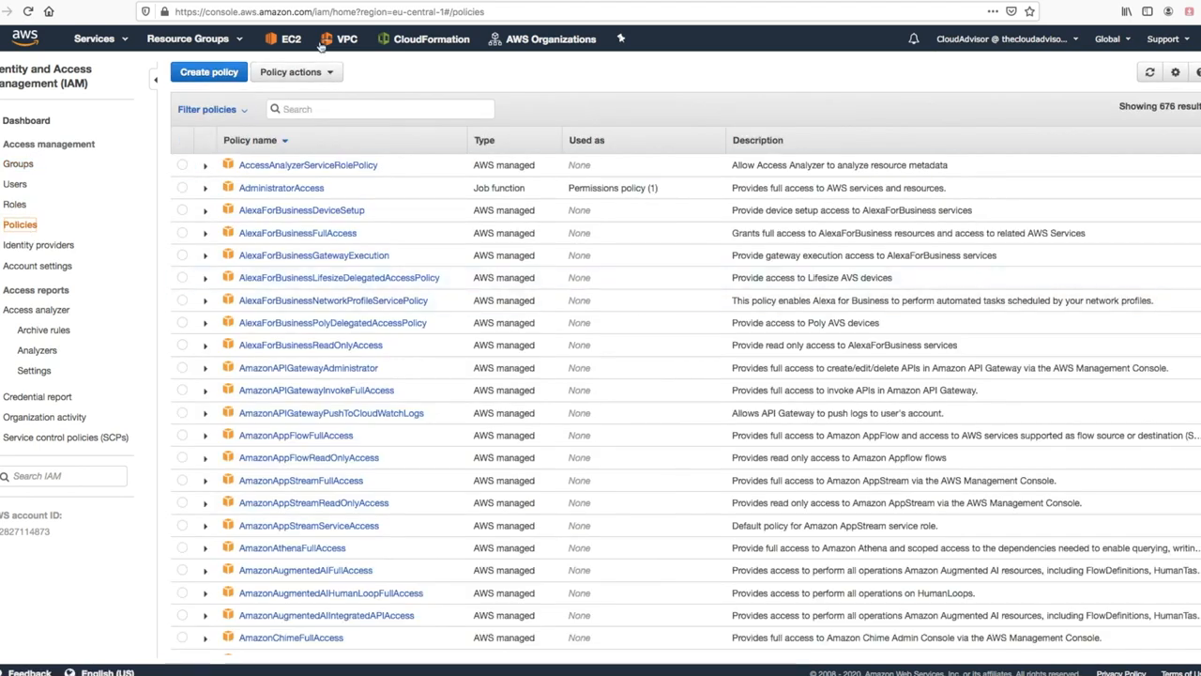
left_click(207, 76)
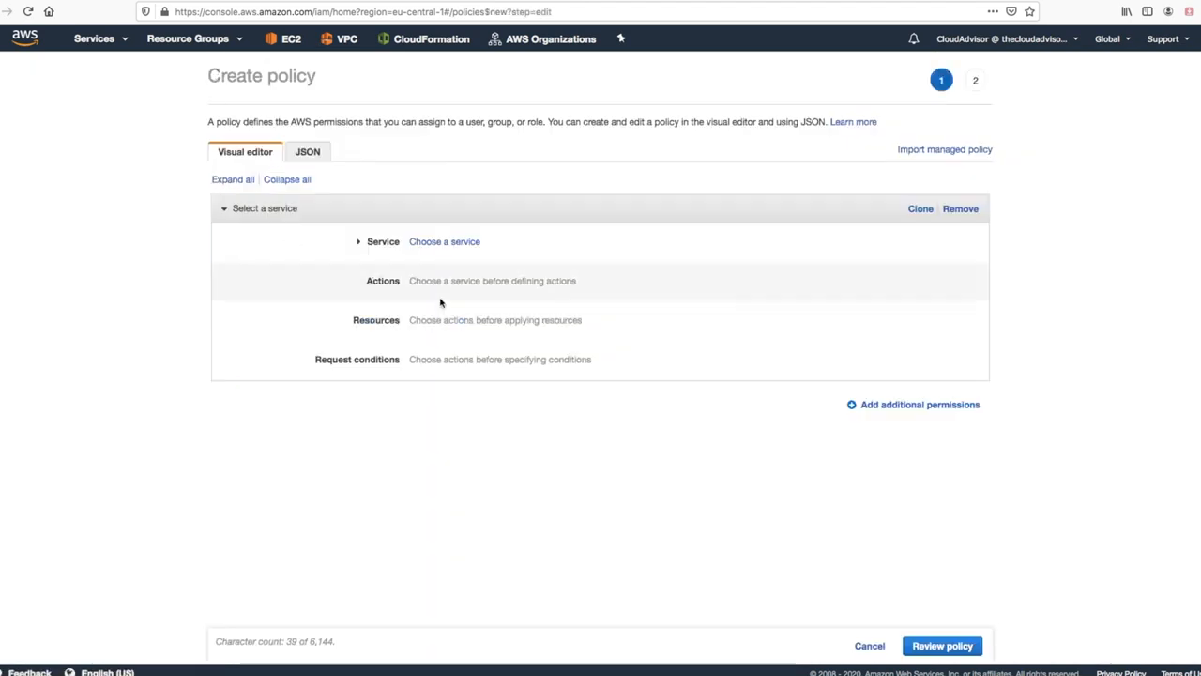
left_click(357, 243)
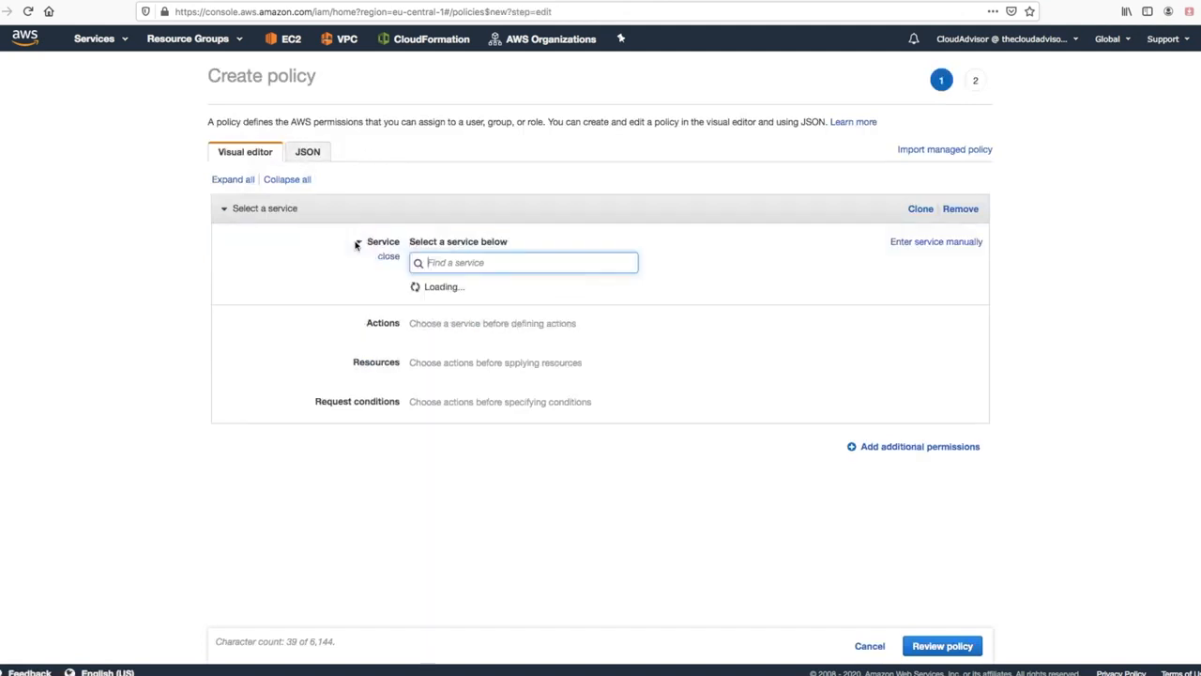
type("sts")
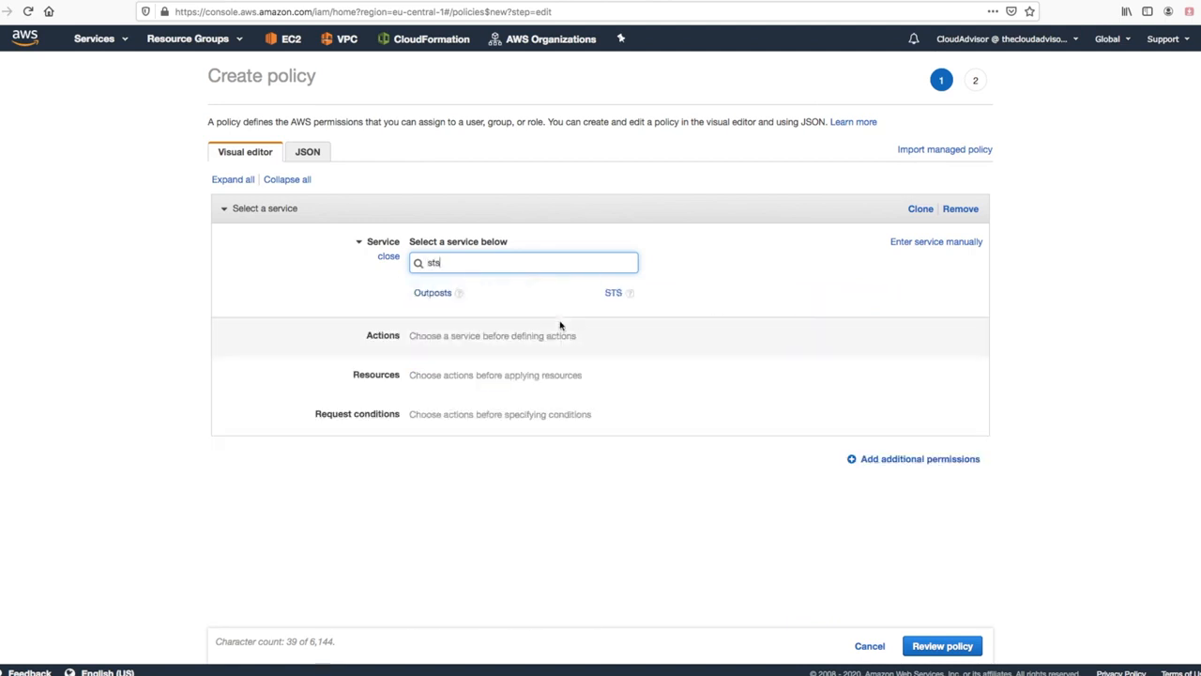
left_click(615, 293)
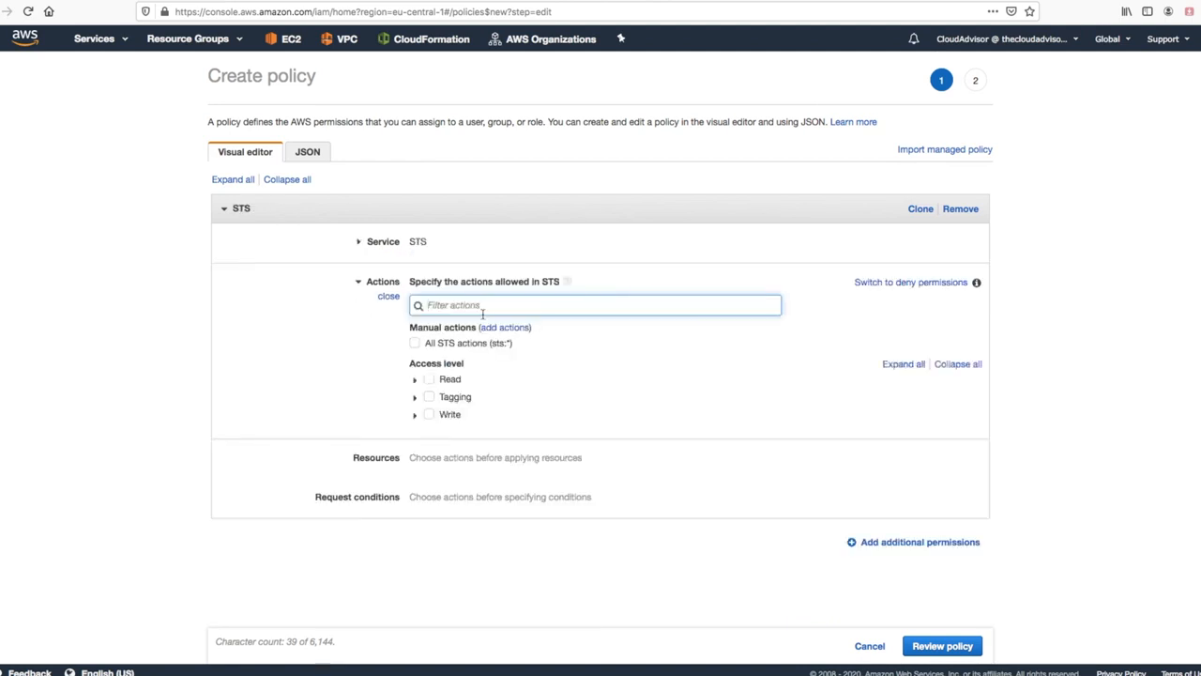
Step: Allow only the AssumeRole write action in the STS policy, excluding the SAML, WebIdentity and DecodeAuthorizationMessage actions
left_click(429, 416)
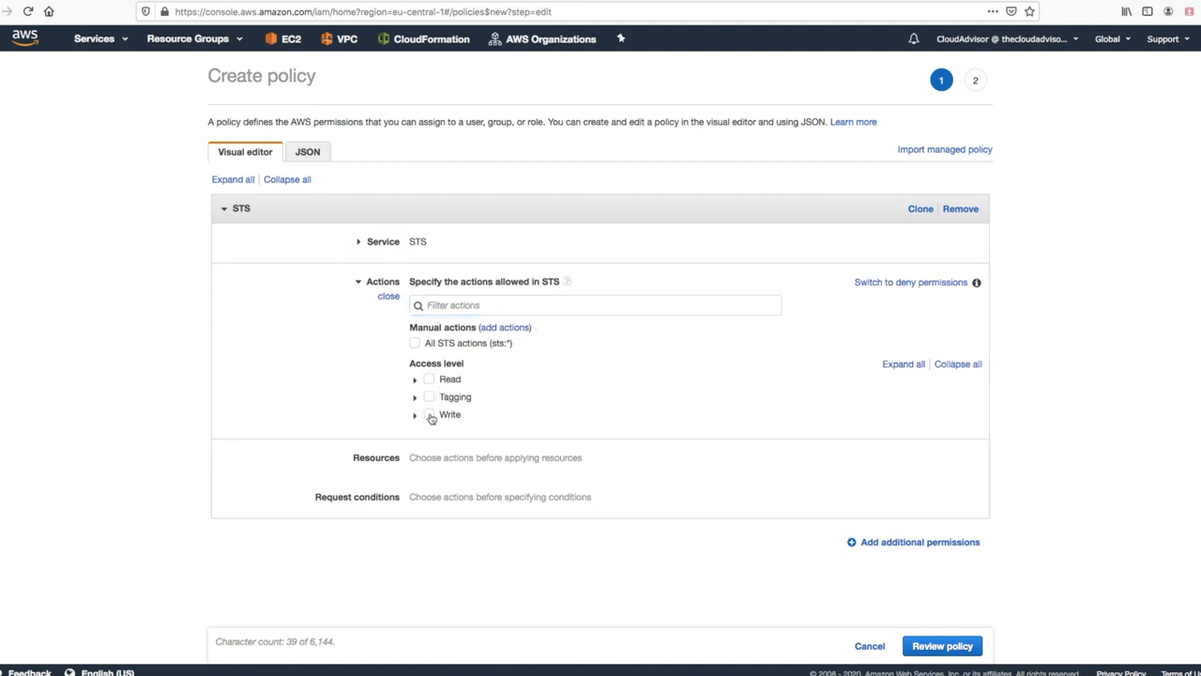
left_click(415, 416)
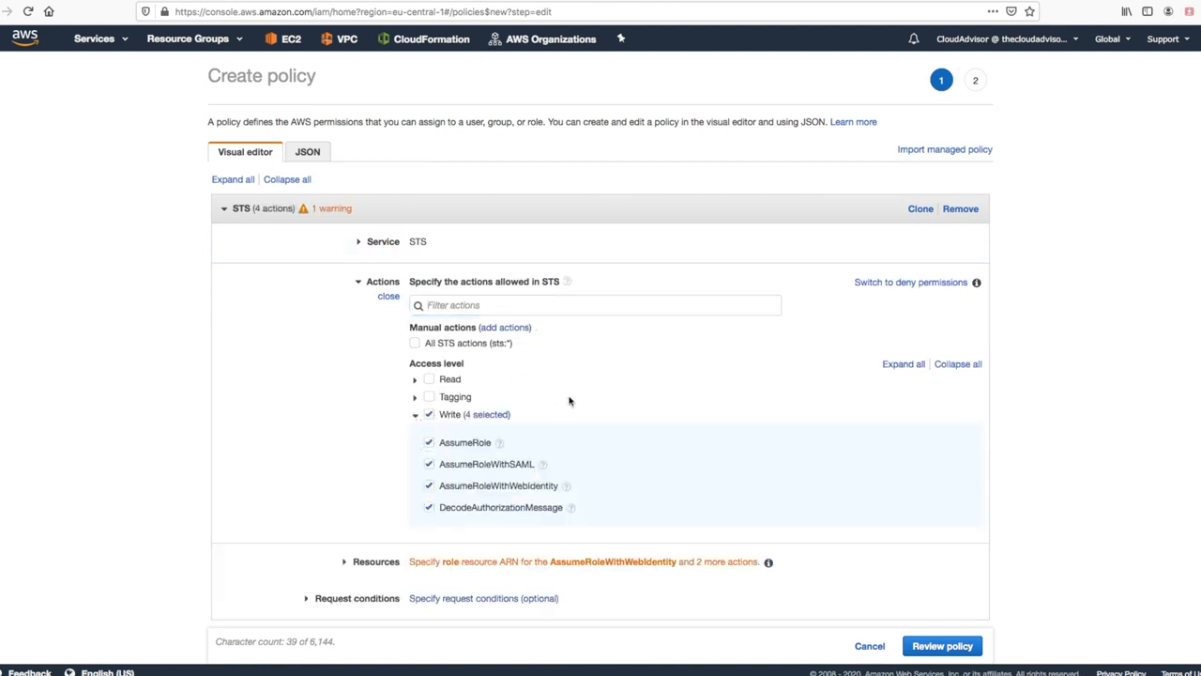
scroll(569, 401, "down", 1)
left_click(429, 453)
left_click(430, 474)
left_click(429, 497)
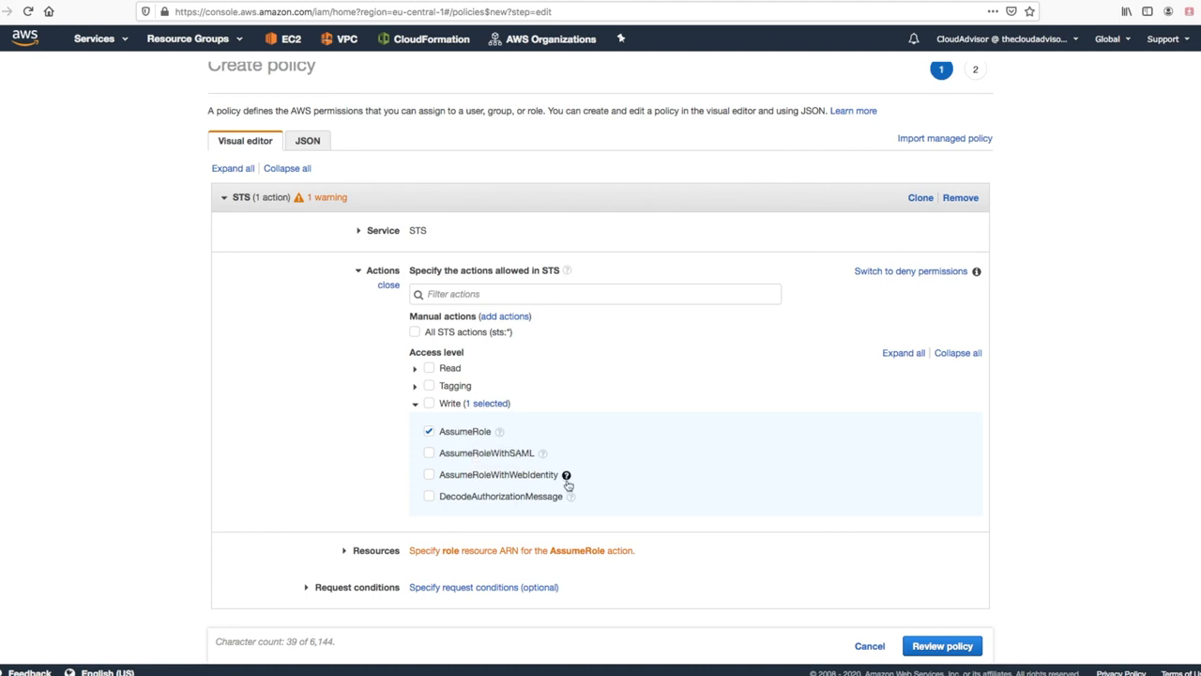
left_click(944, 645)
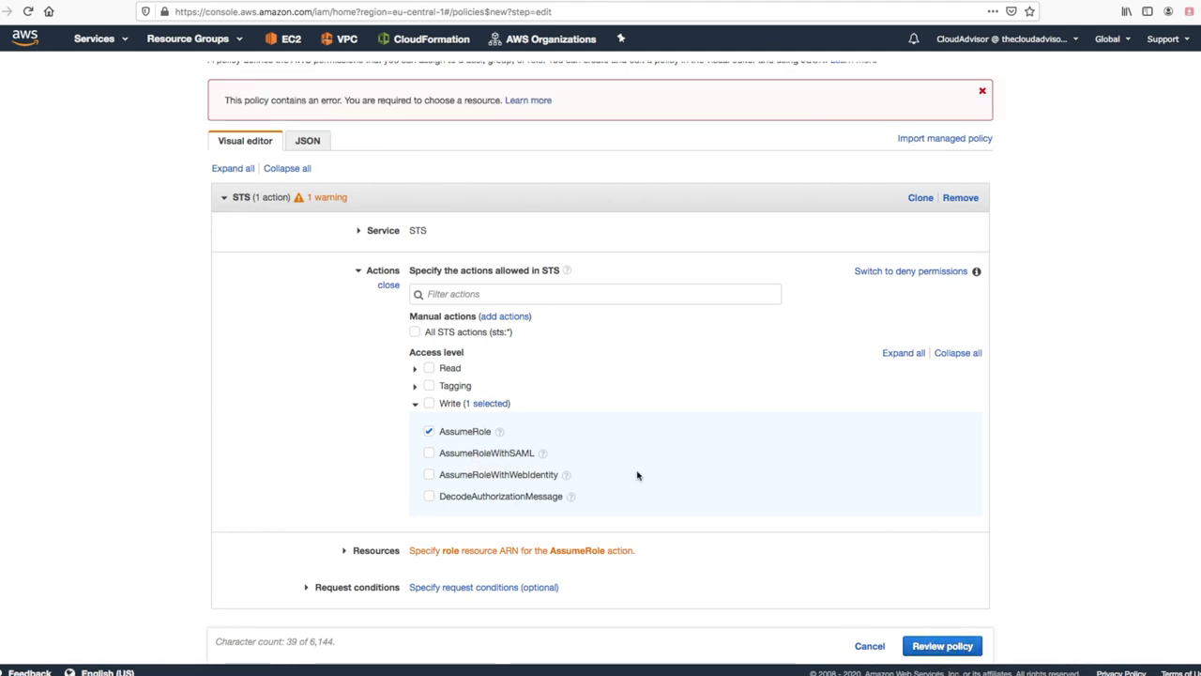
Step: Restrict the policy's resources to a role ARN with the Dev account's ID and the role name AppDeveloper
scroll(773, 395, "up", 1)
left_click(345, 580)
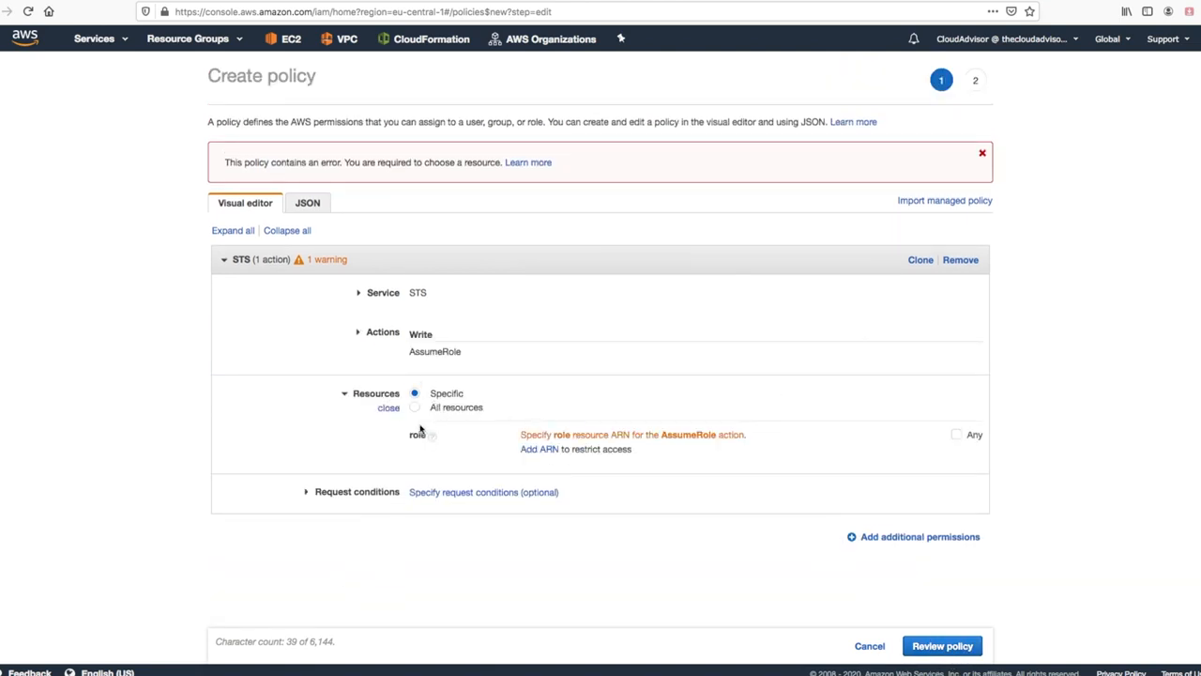
left_click(537, 450)
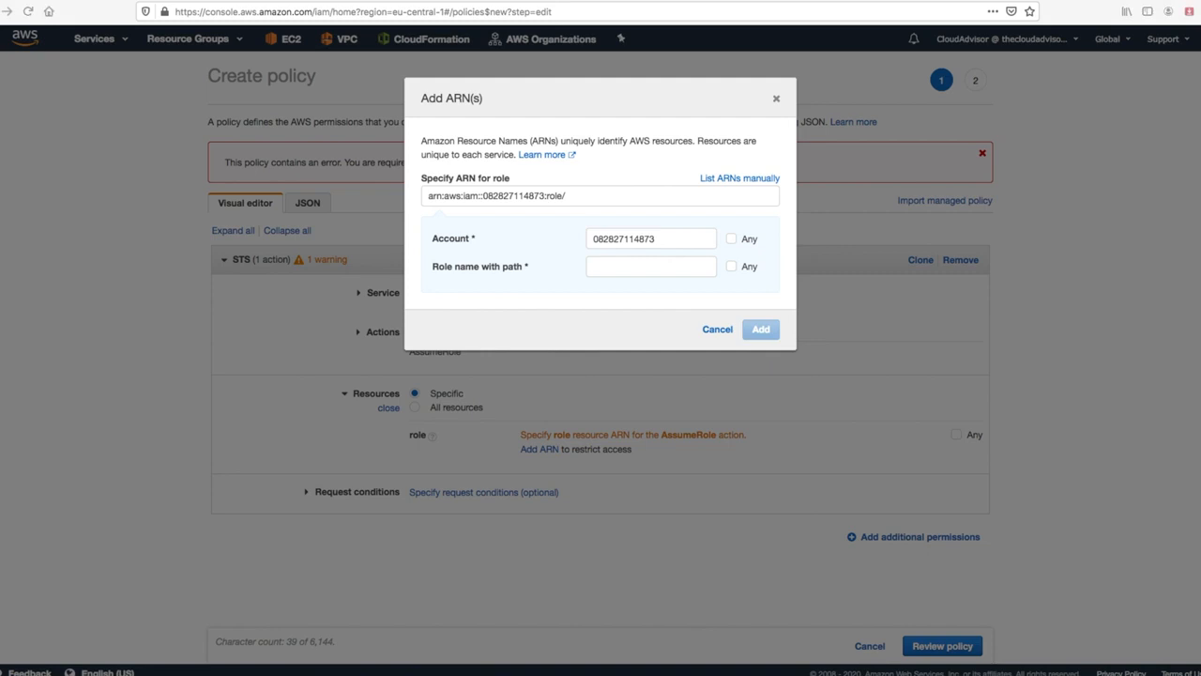
left_click_drag(668, 239, 570, 233)
key("ctrl+v")
left_click(606, 267)
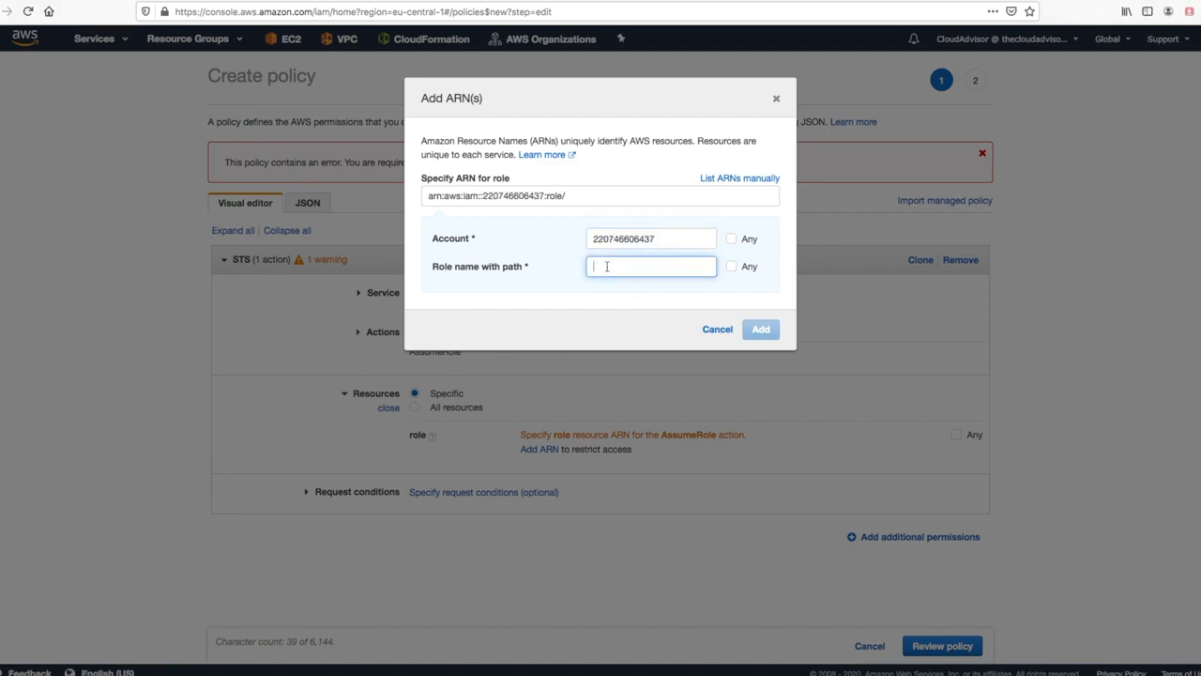
type("Aåå")
key("BackSpace")
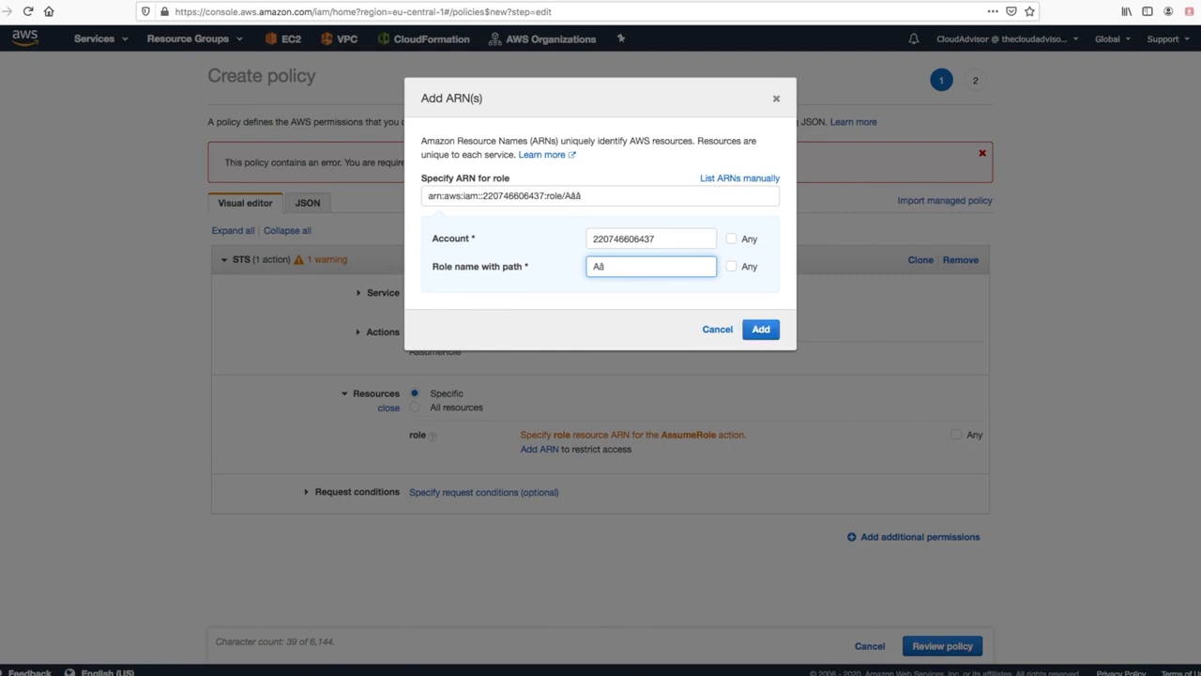
type("AppDeveloper")
left_click(762, 330)
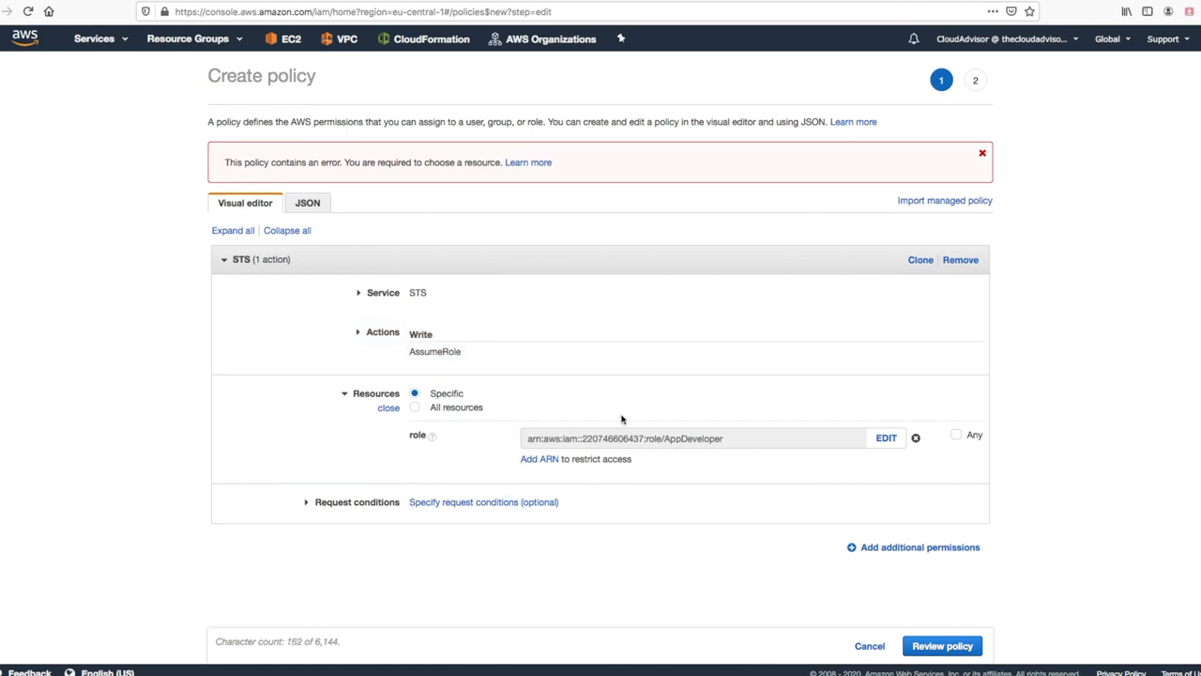
Step: Review the policy, name it AssumeRoleDevAccount and create it without a description
left_click(929, 648)
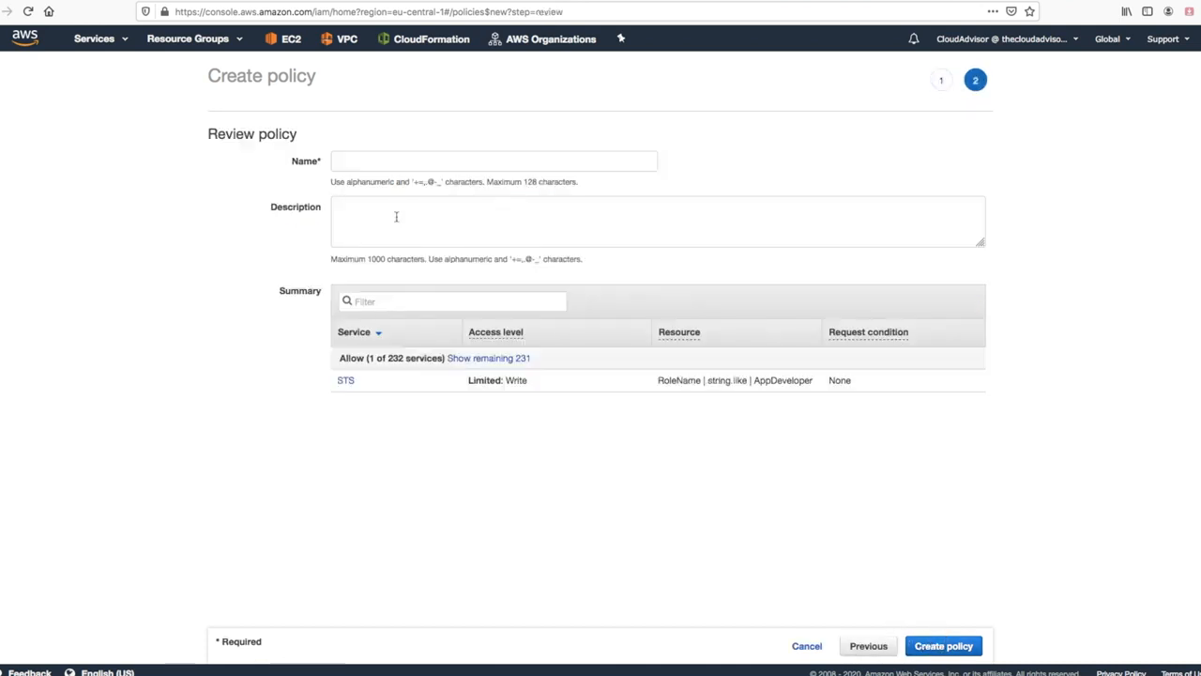
left_click(346, 160)
type("Ass")
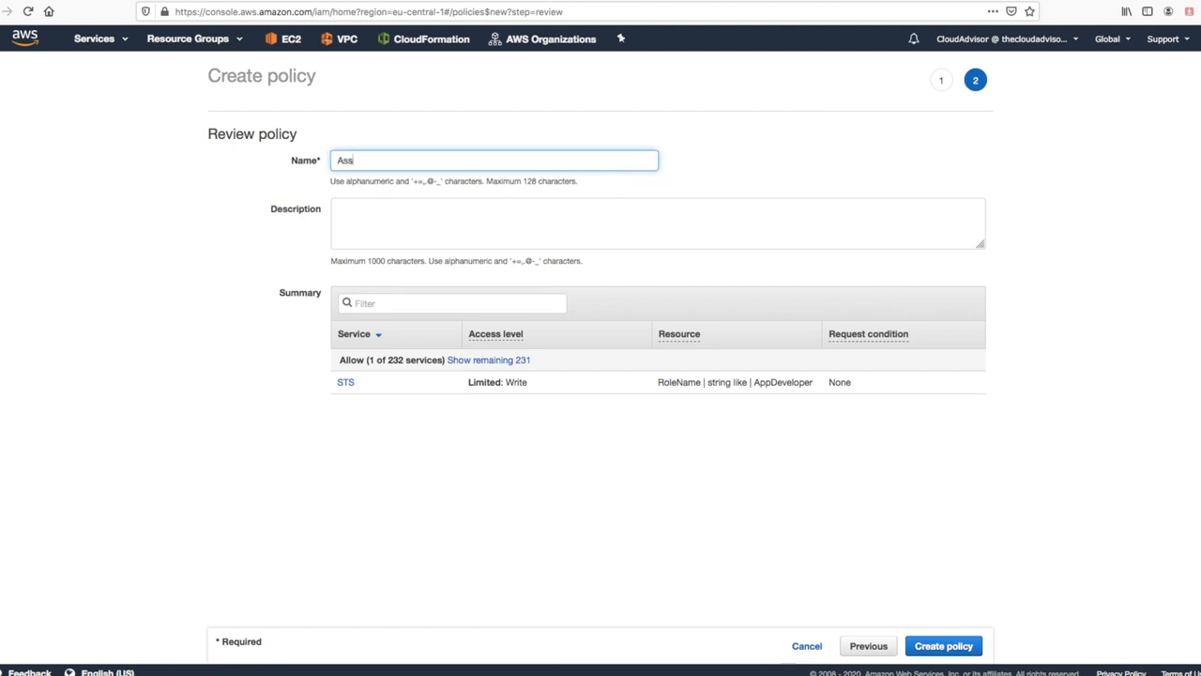
type("umeRoleDevAccount")
left_click(391, 215)
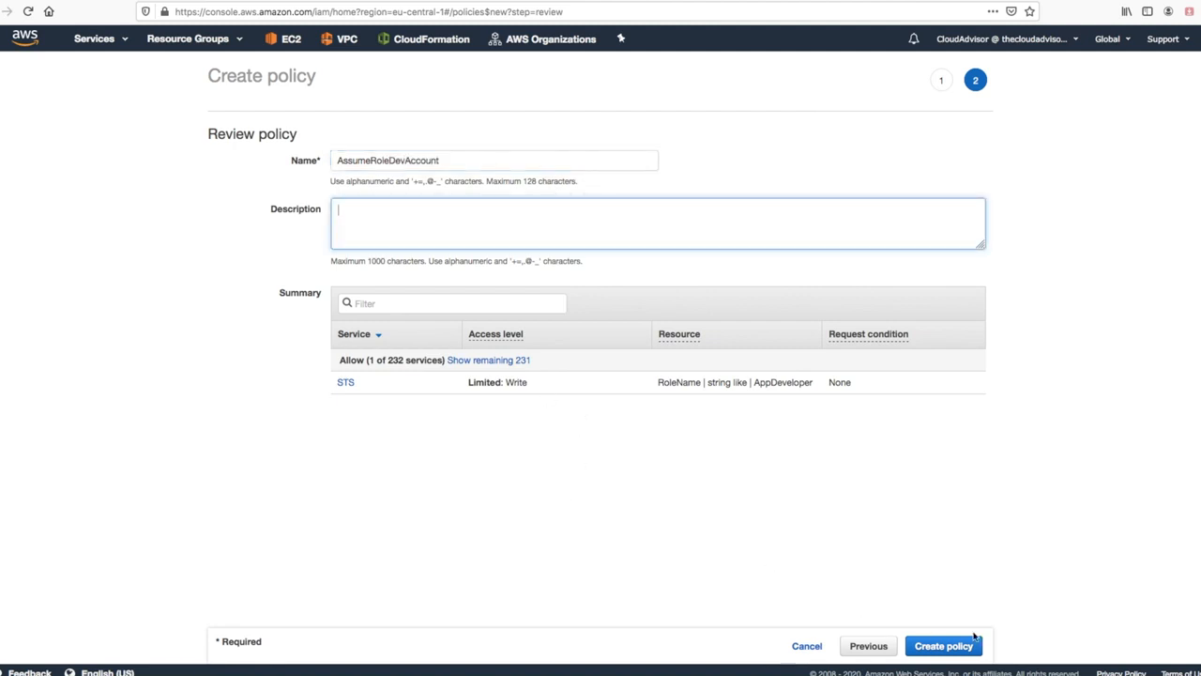
left_click(947, 648)
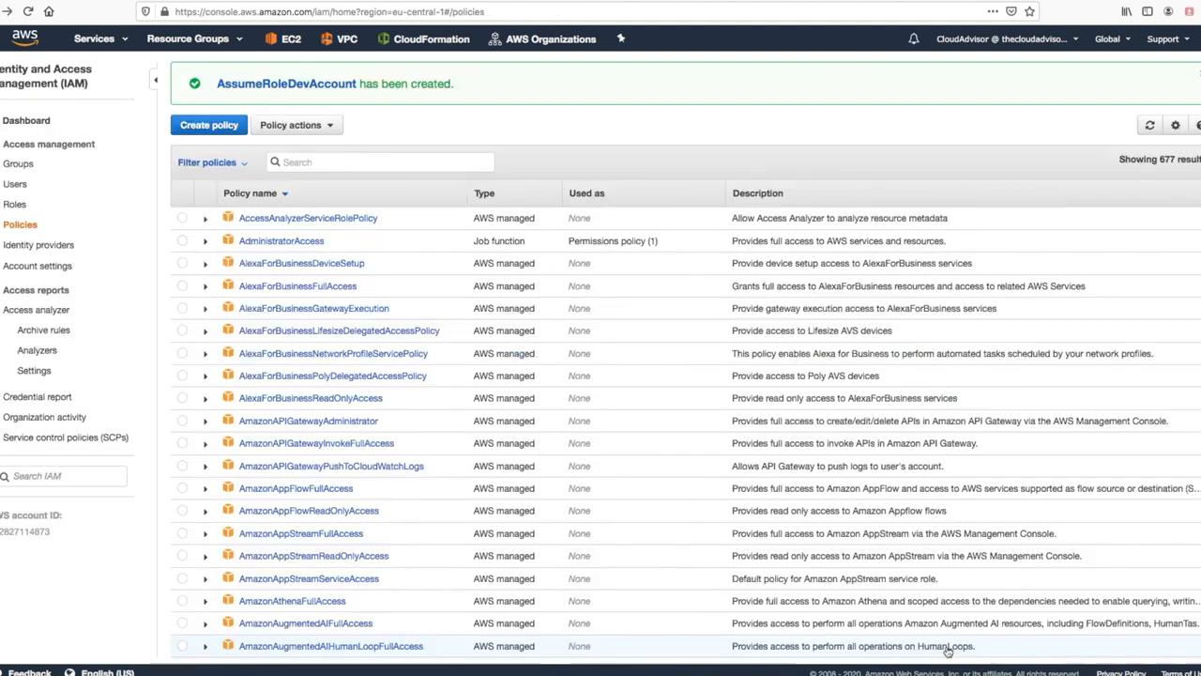
Step: Start a second policy for the STS service and allow only its AssumeRole write action
left_click(212, 124)
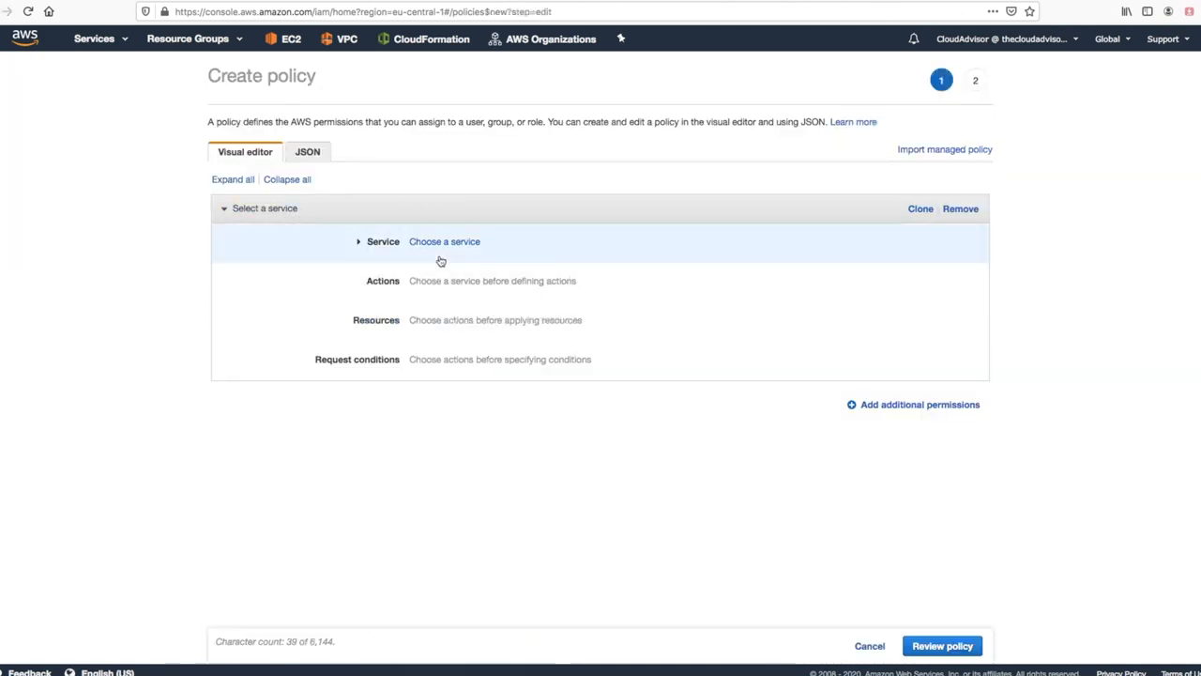
left_click(358, 243)
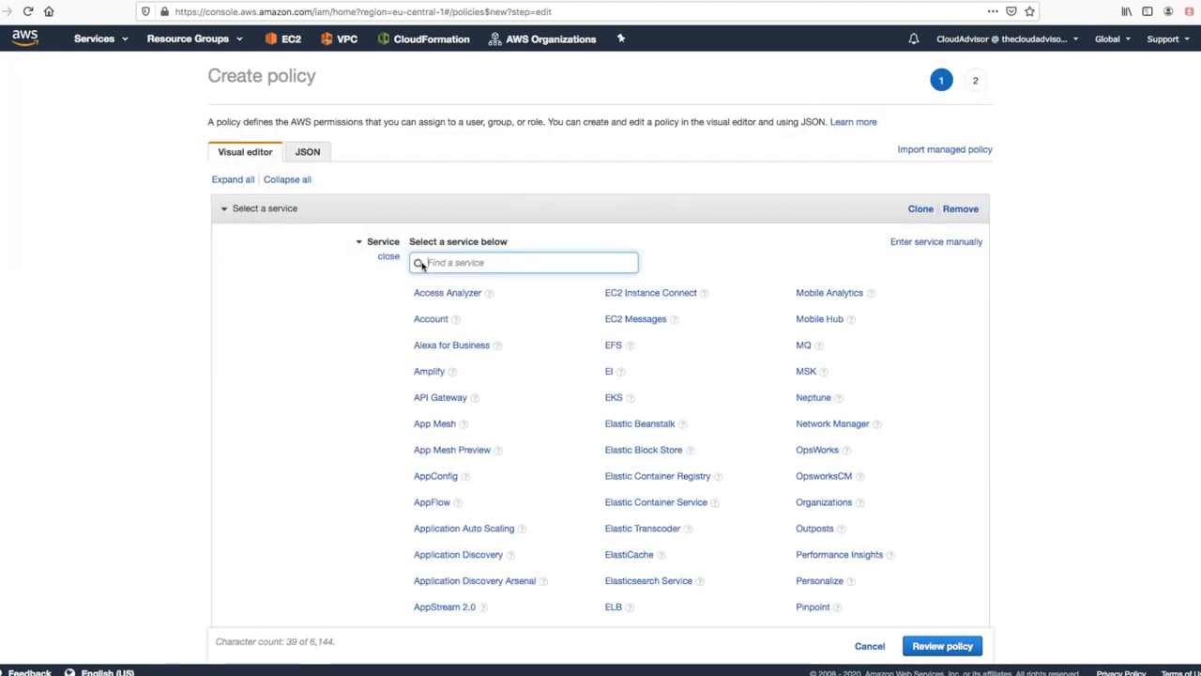
type("sts")
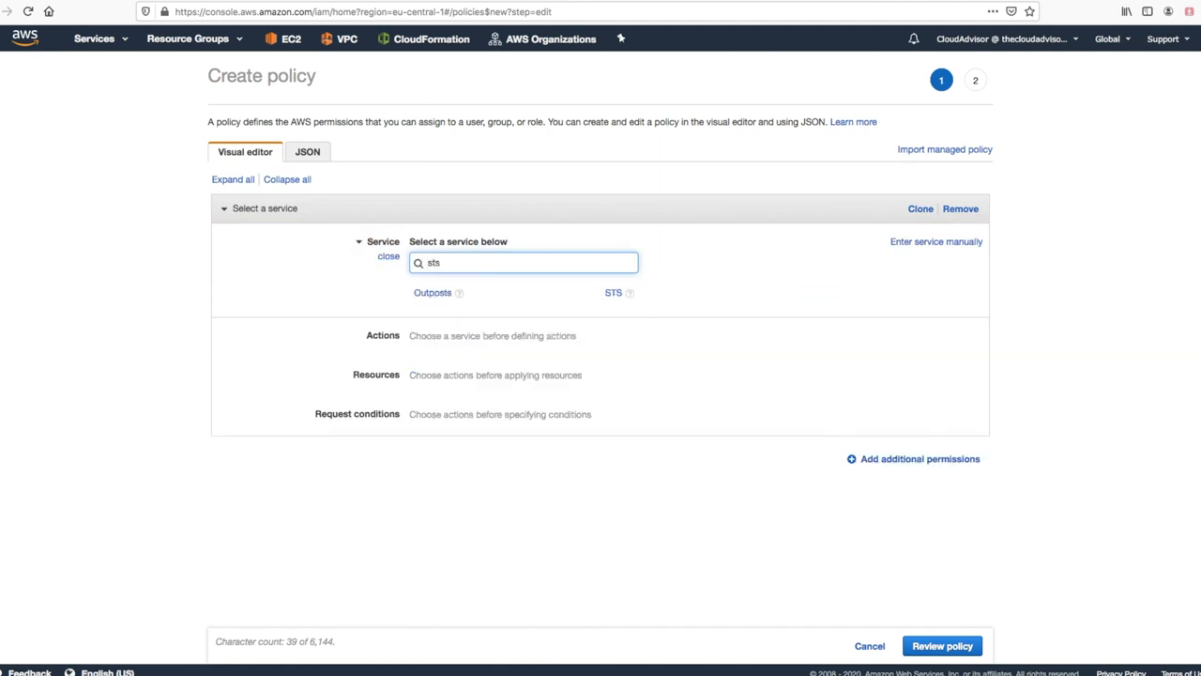
left_click(614, 294)
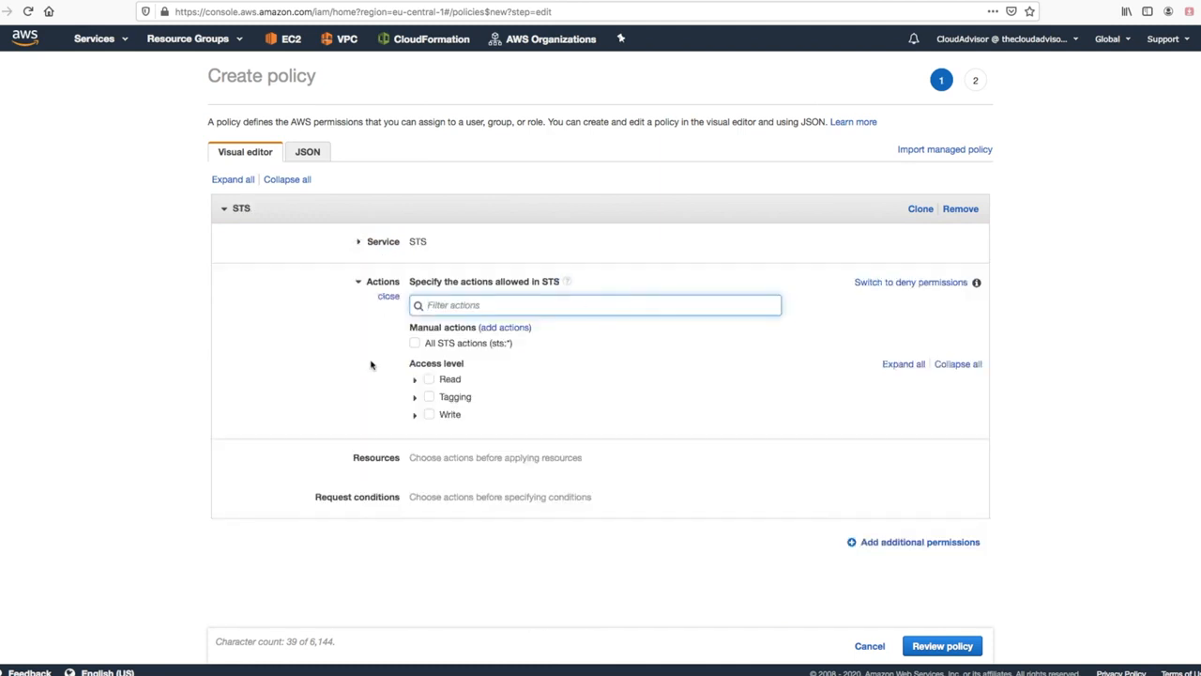
left_click(415, 416)
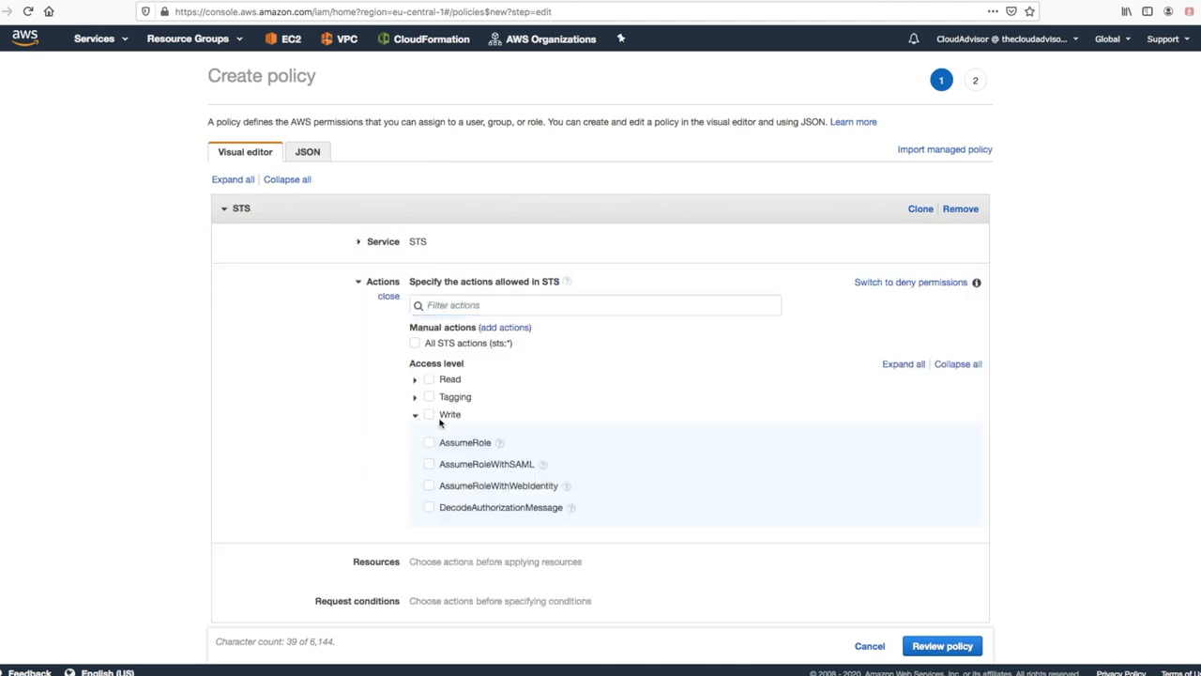
left_click(429, 443)
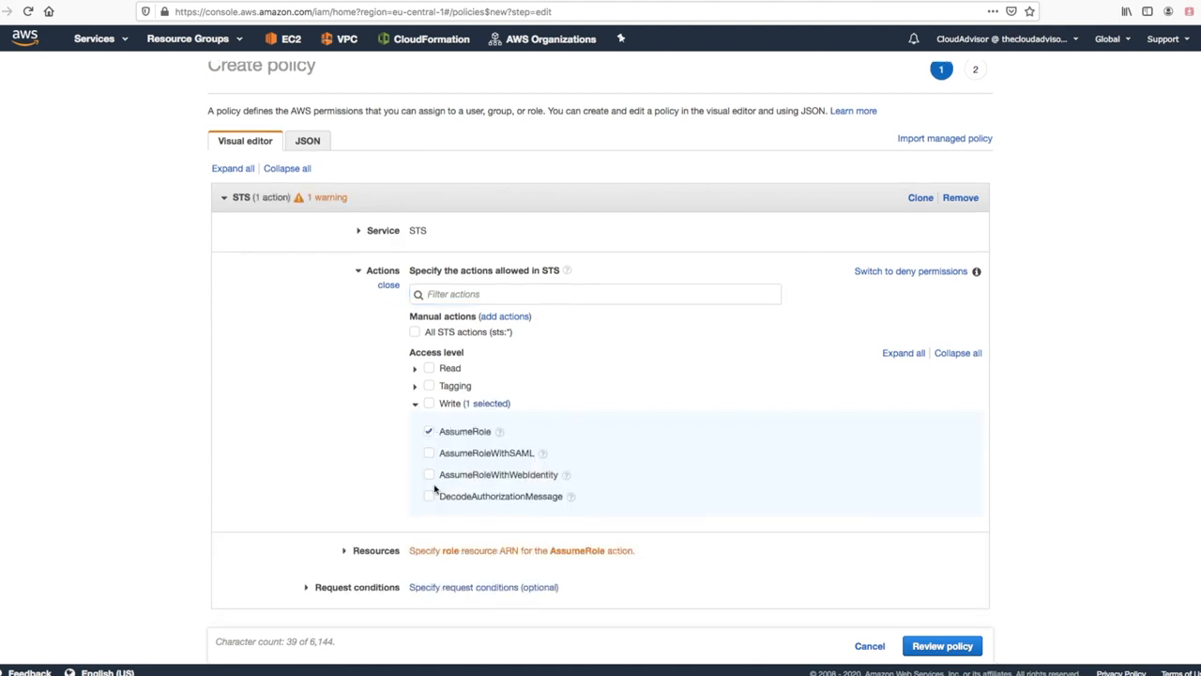
Step: Limit the second policy to a role ARN with the Prod account's ID and the role name AppDeveloper
left_click(345, 556)
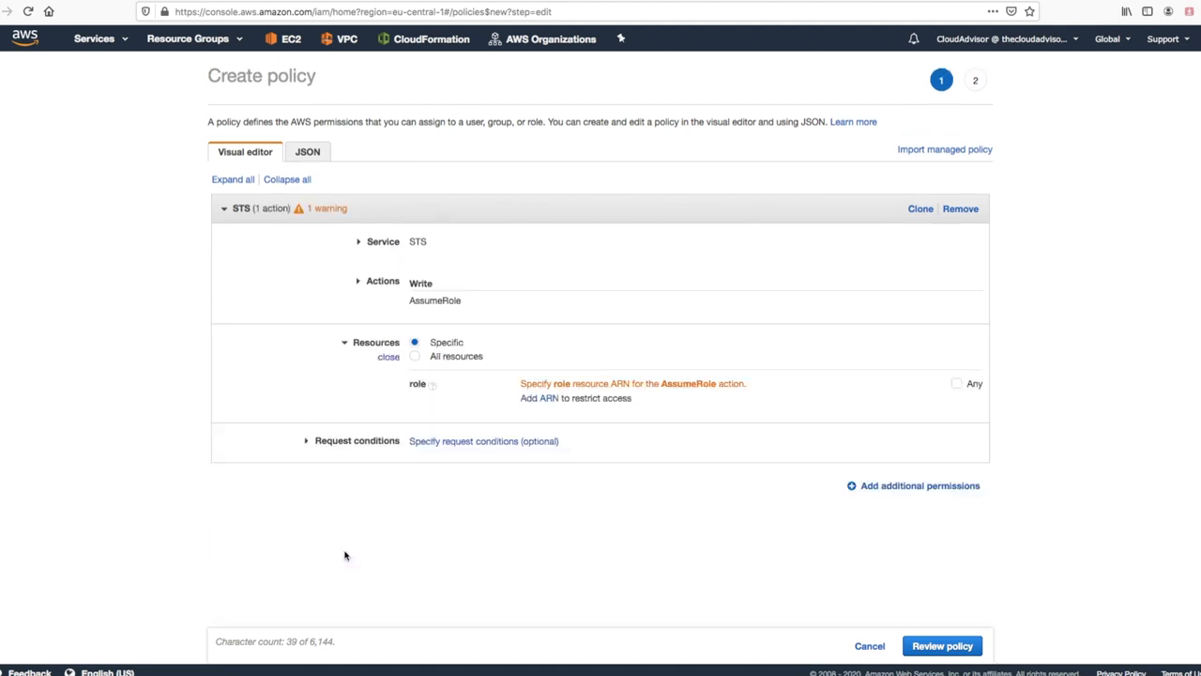
left_click(536, 398)
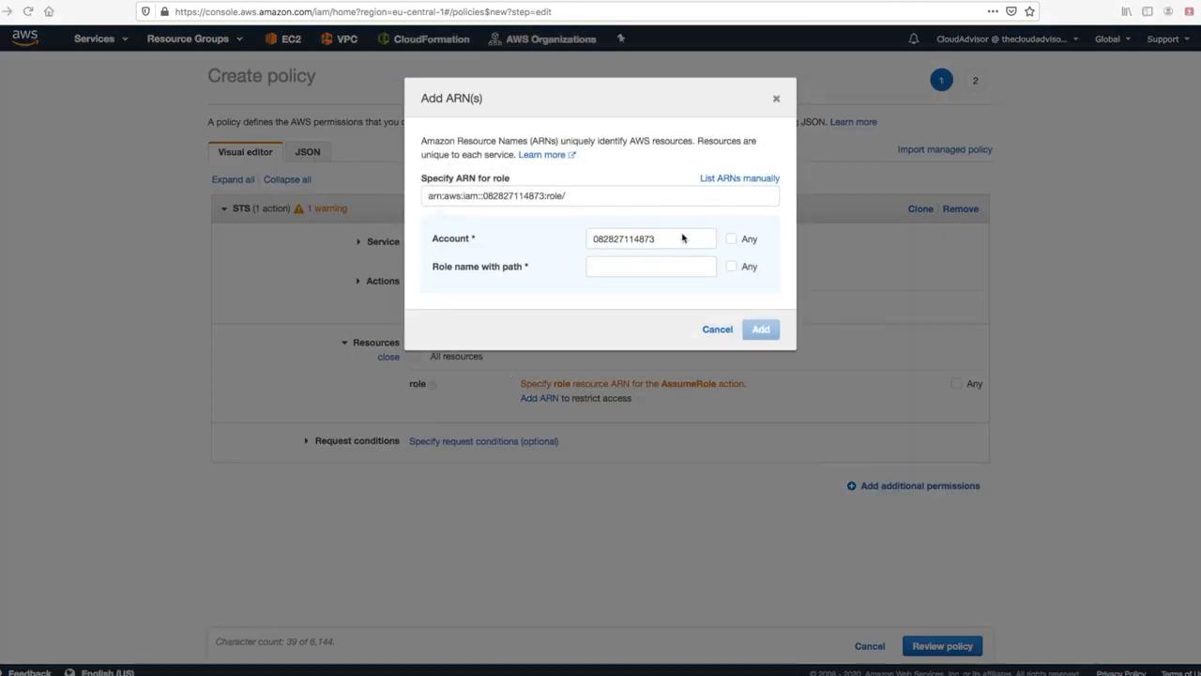
left_click_drag(657, 238, 588, 238)
key("ctrl+v")
left_click(626, 268)
type("App")
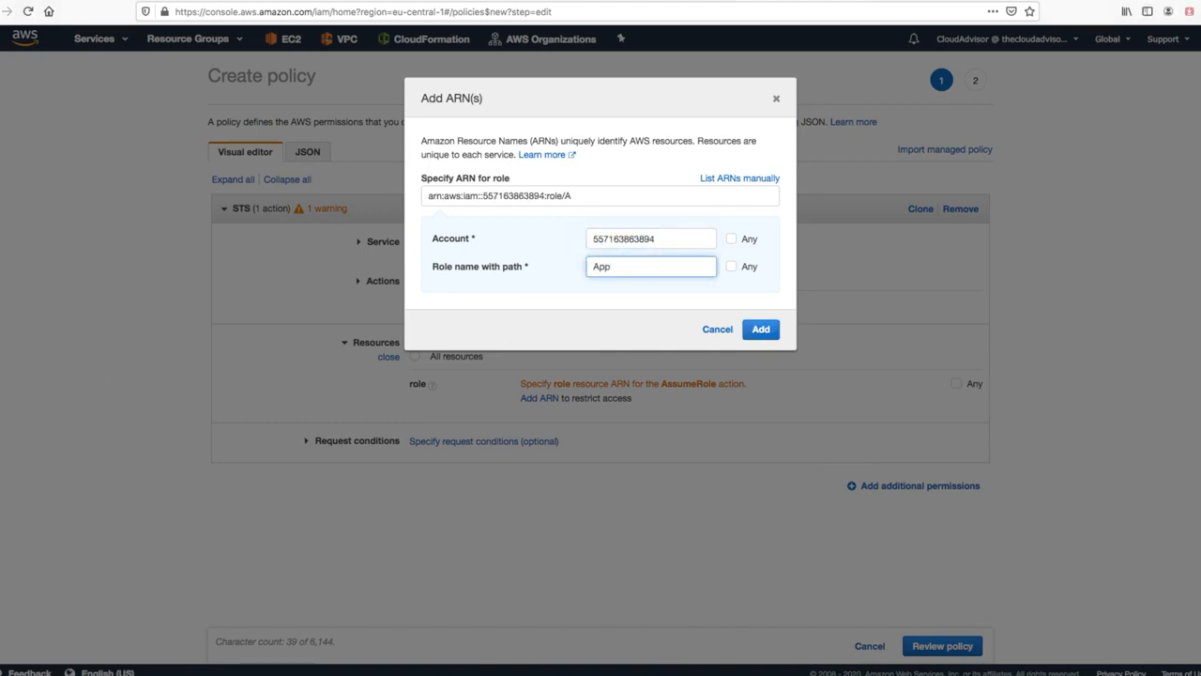
type("Developer")
left_click(760, 330)
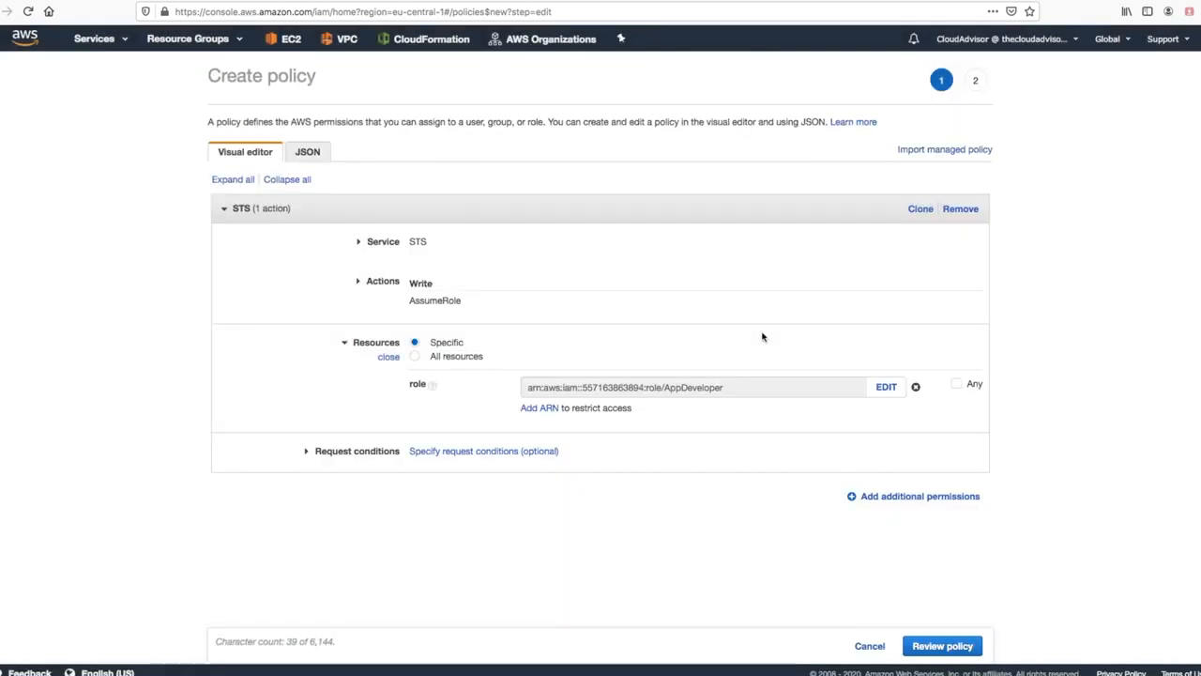
Step: Review the second policy, name it AssumeRoleProdAccount and create it
left_click(942, 653)
left_click(352, 162)
type("AssumeRole")
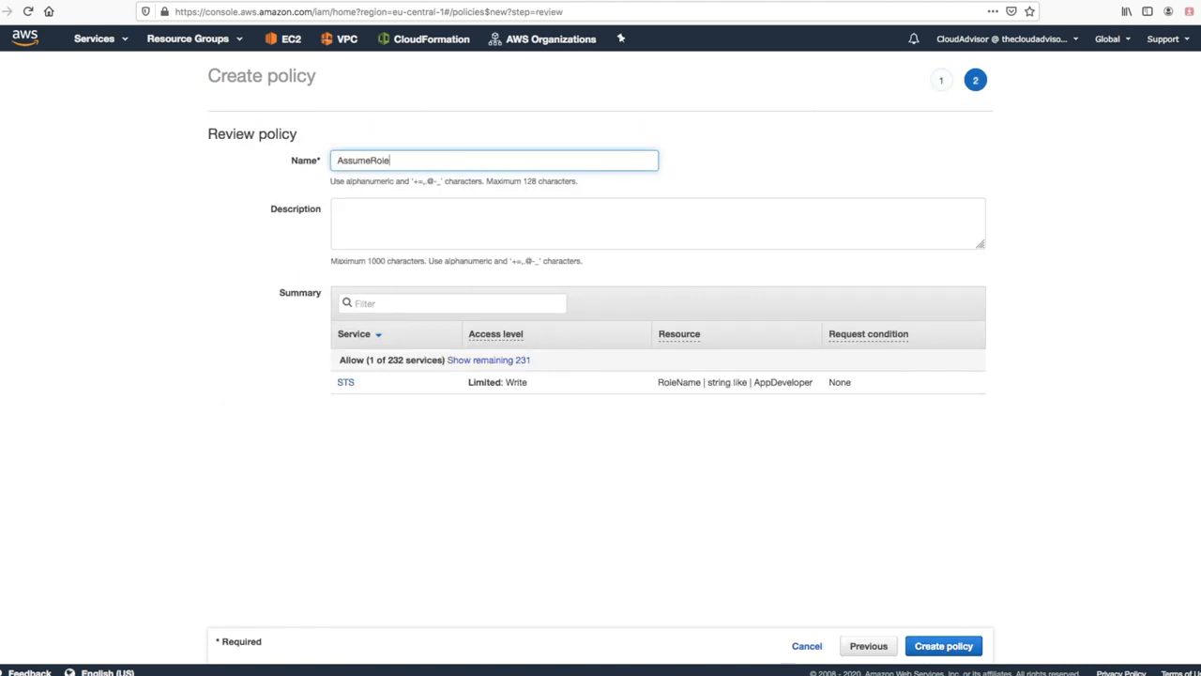
type("ProdAccount")
left_click(936, 648)
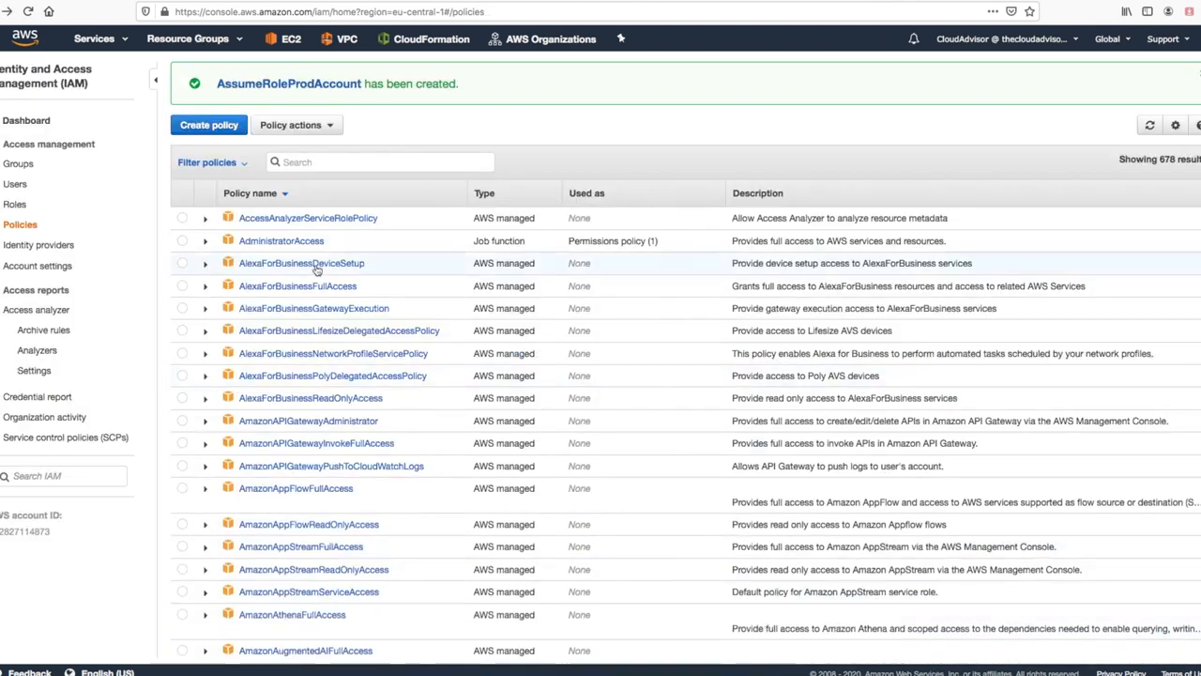
Step: Filter the policy list to customer managed policies to check the two new AssumeRole policies
left_click(240, 164)
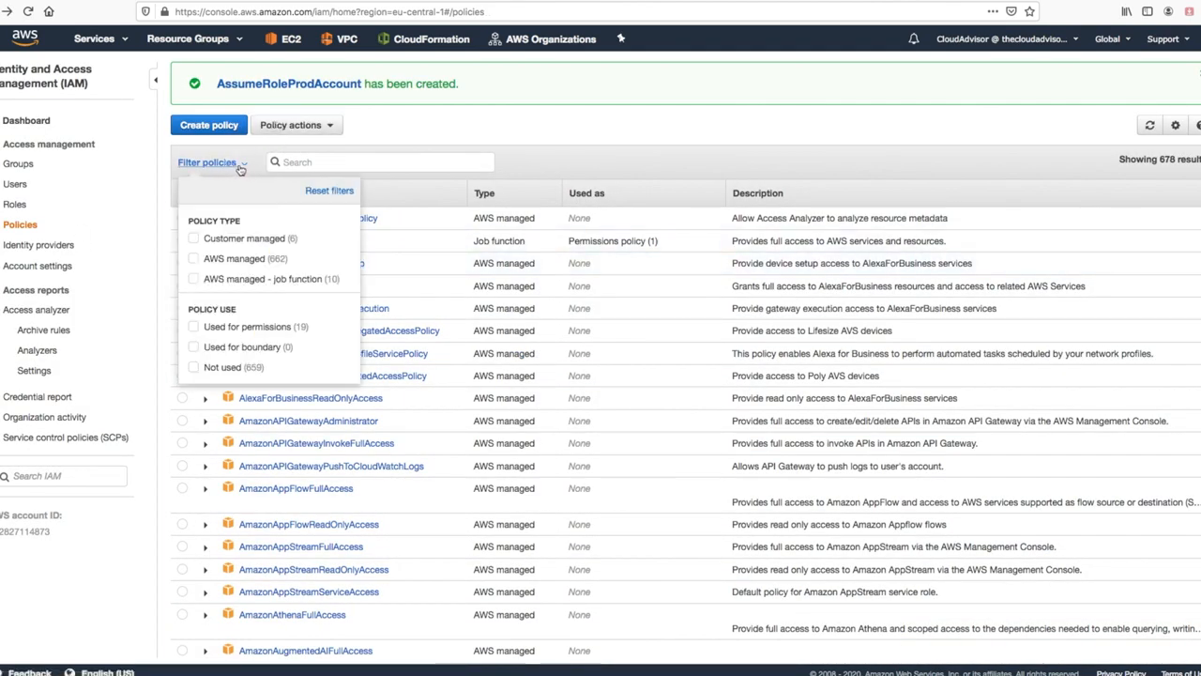
left_click(195, 239)
left_click(521, 452)
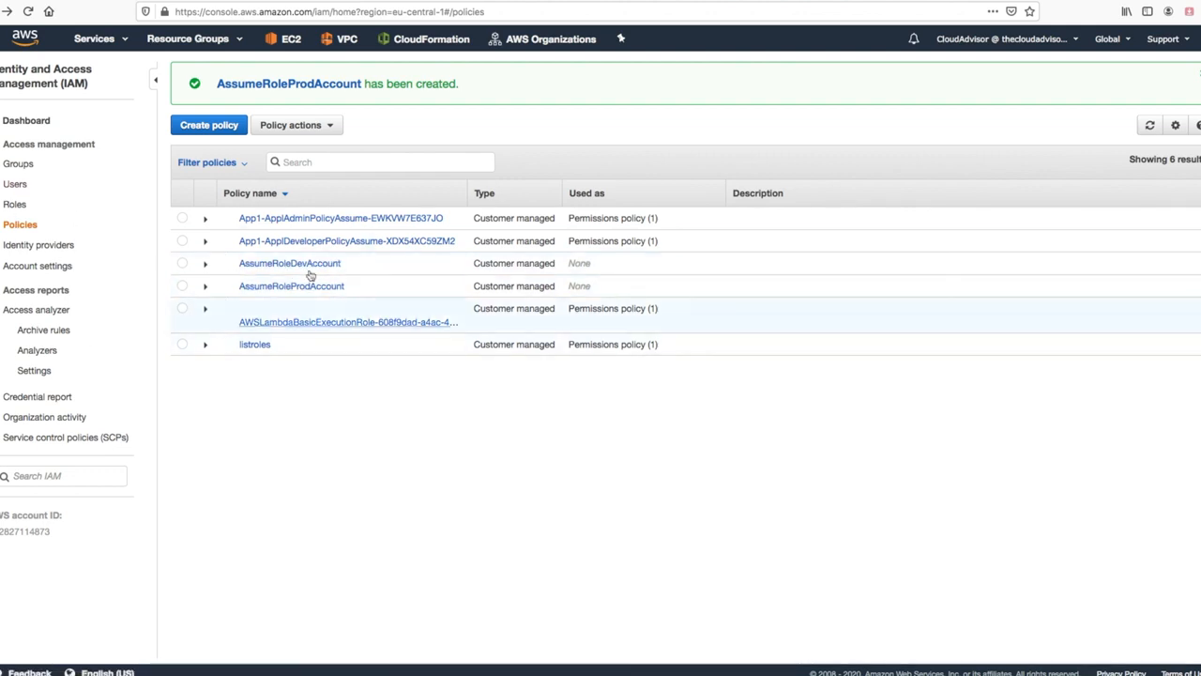
Step: Attach the customer managed policies AssumeRoleDevAccount and AssumeRoleProdAccount to the Developer group
left_click(17, 163)
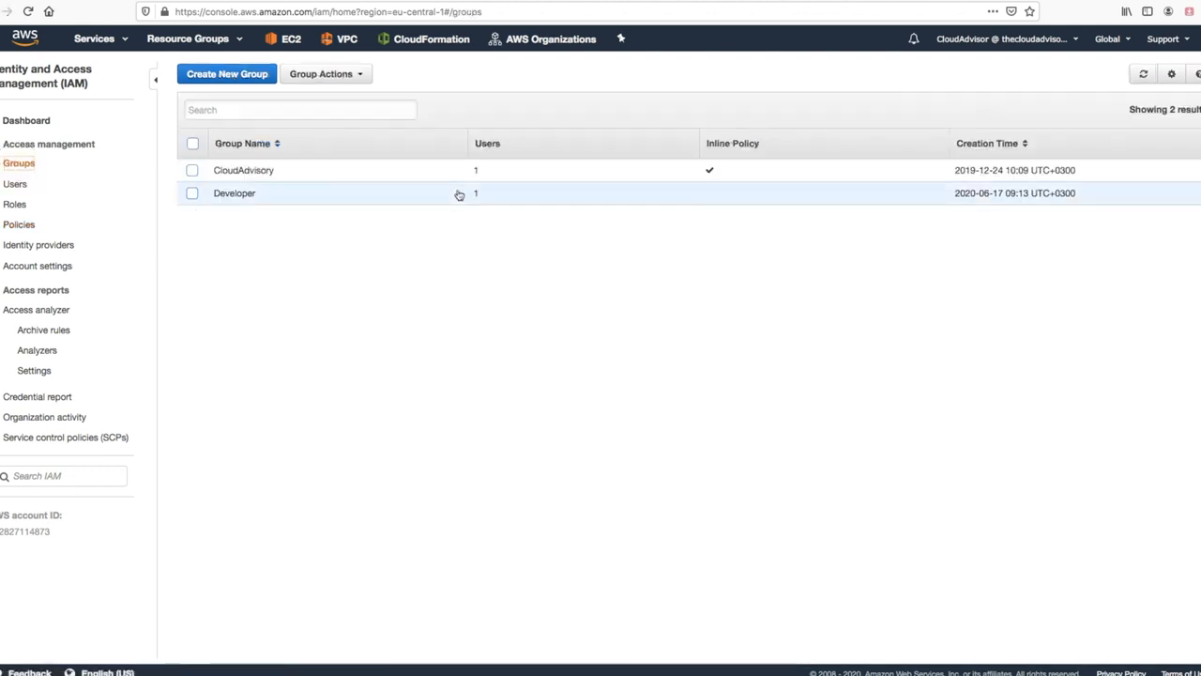
left_click(235, 194)
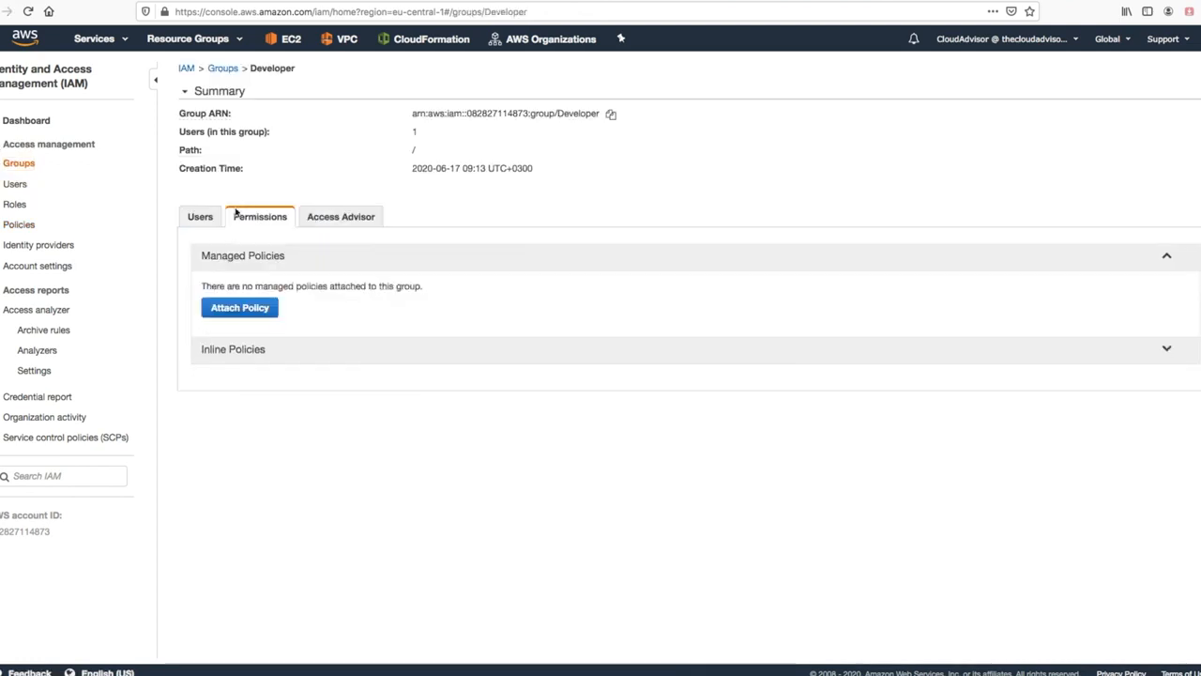
left_click(239, 310)
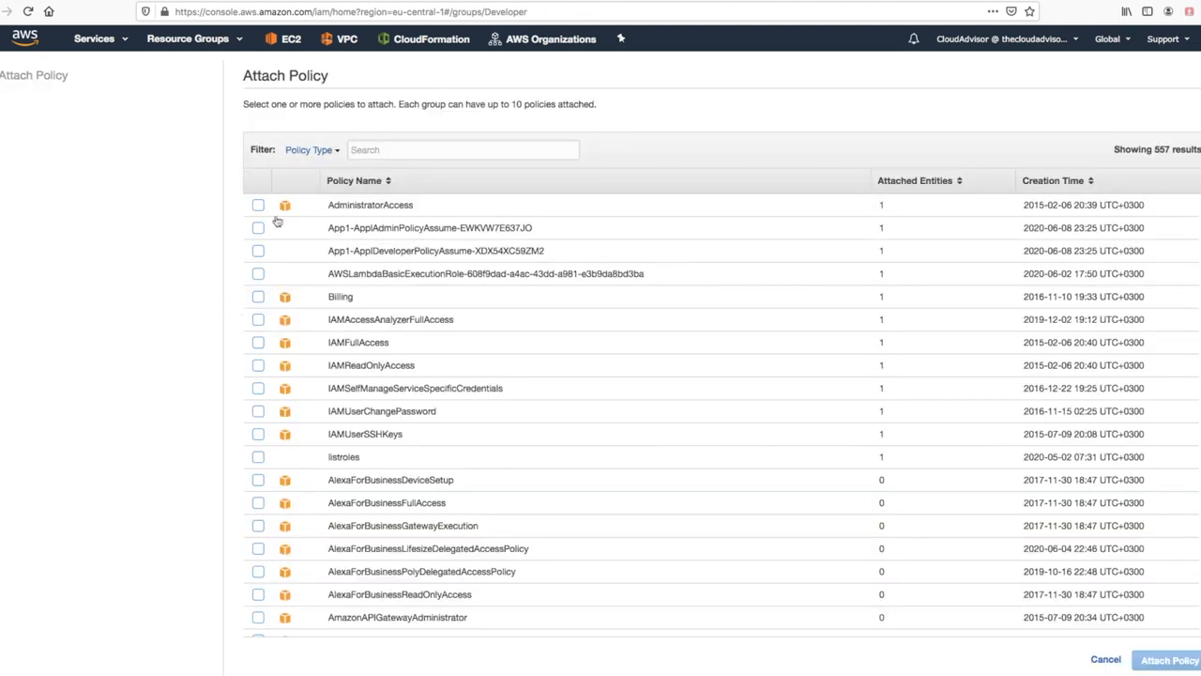
left_click(324, 151)
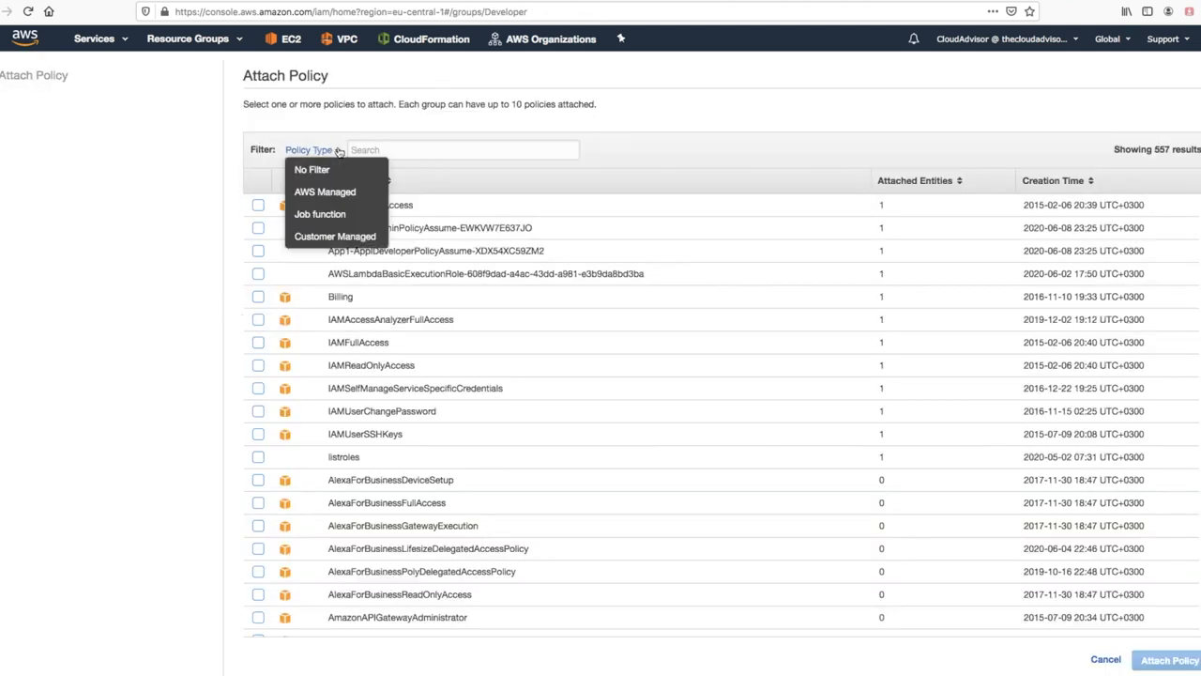
left_click(324, 238)
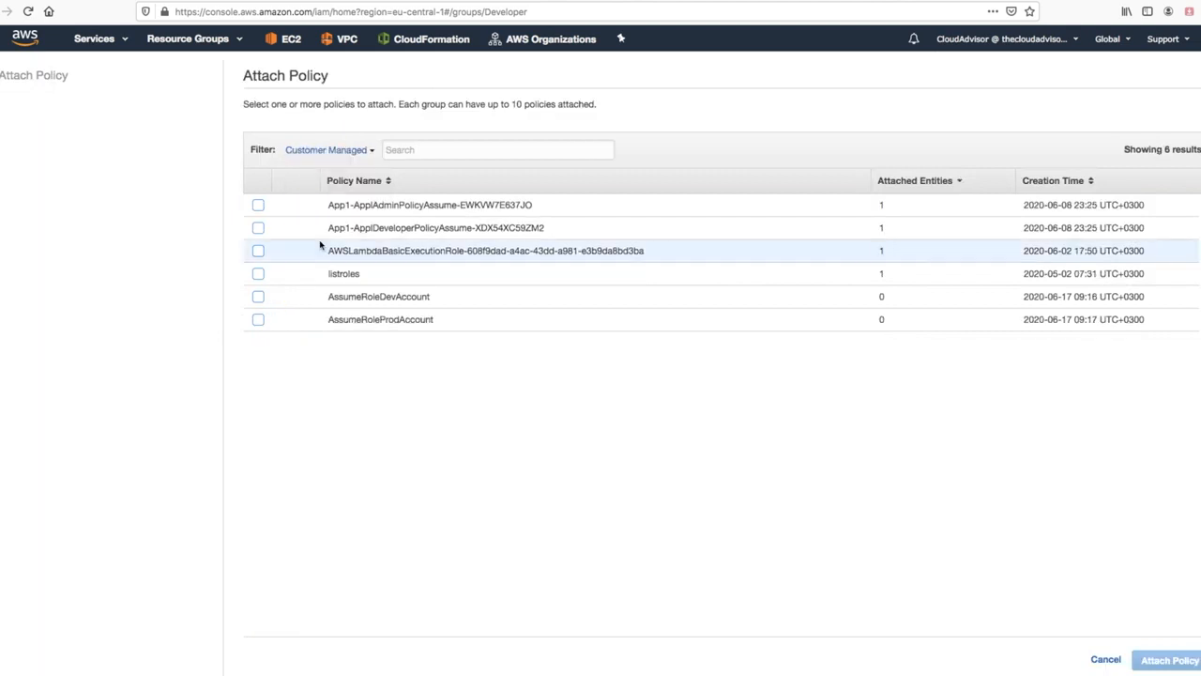
left_click(258, 298)
left_click(258, 321)
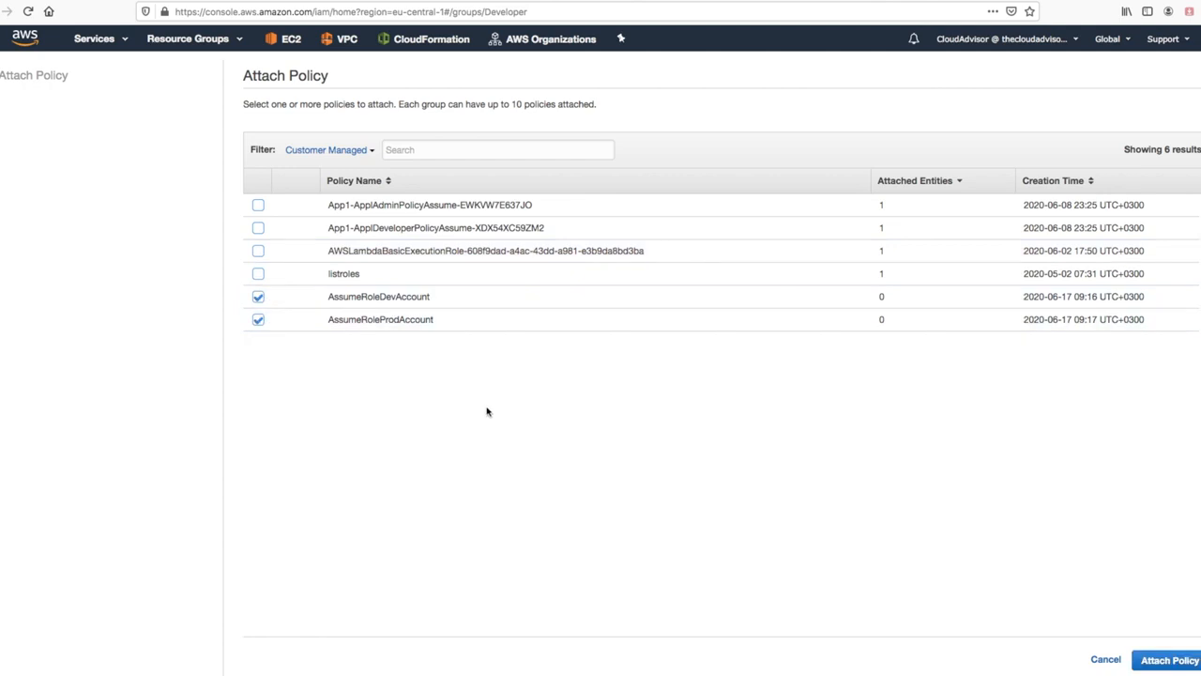
left_click(1164, 660)
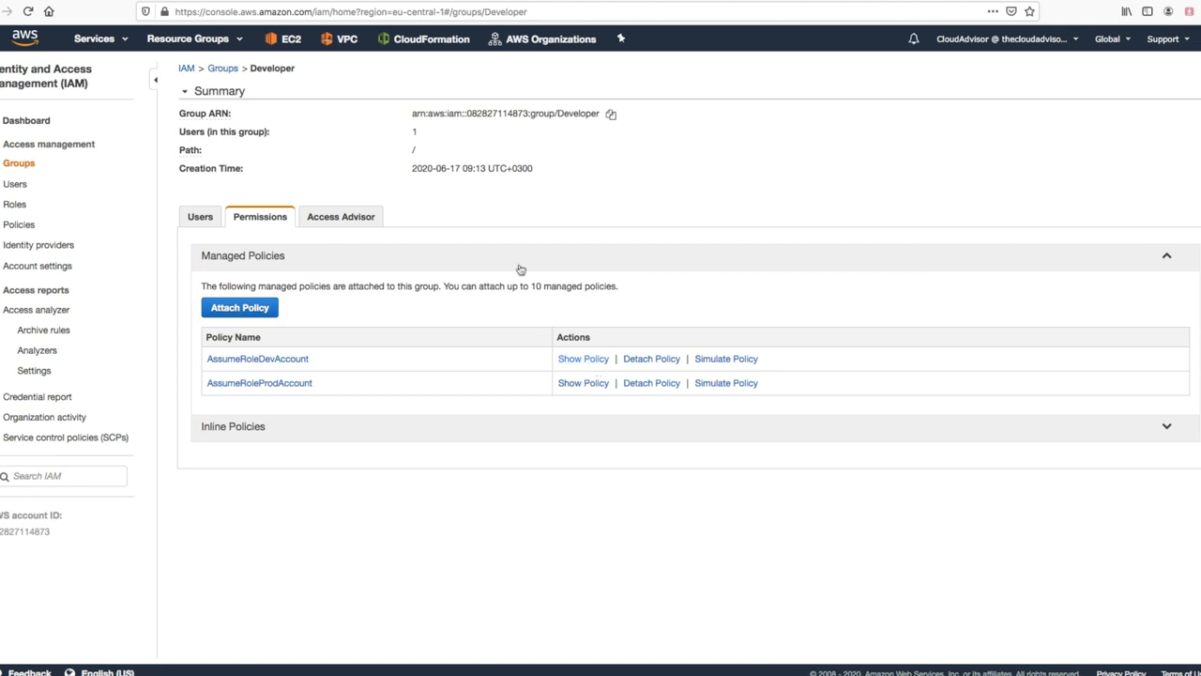
Step: Examine the action, role name and account ID in the AssumeRoleDevAccount policy attached to the Developer group
left_click(11, 165)
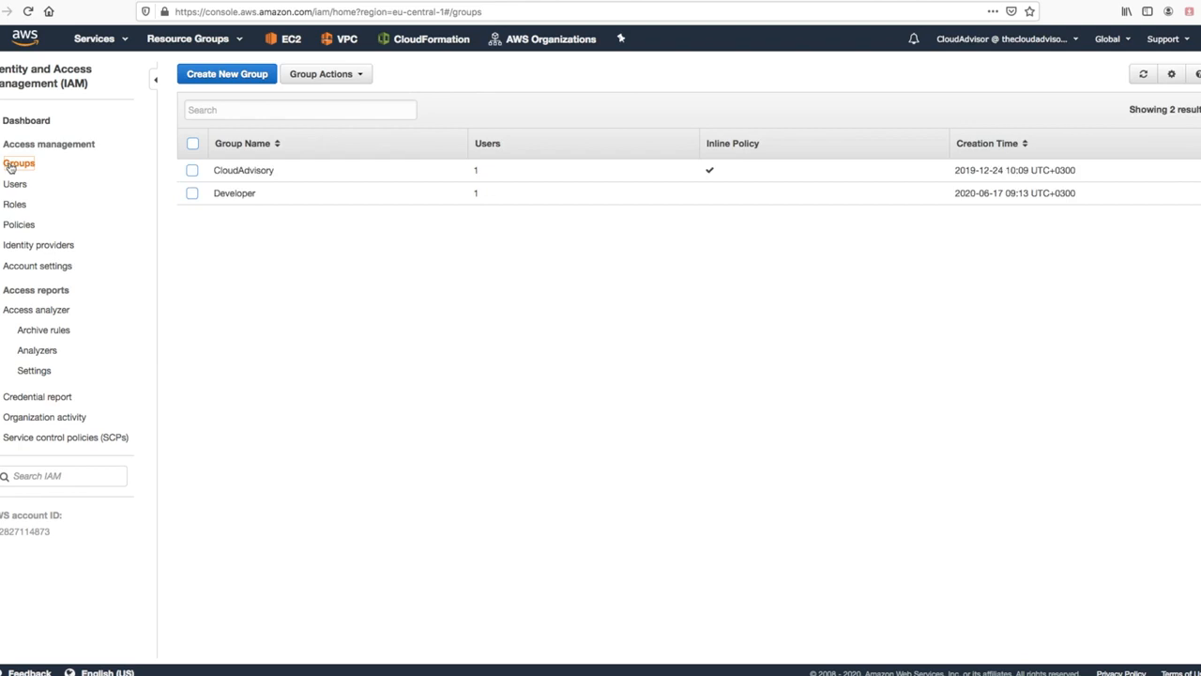
left_click(238, 197)
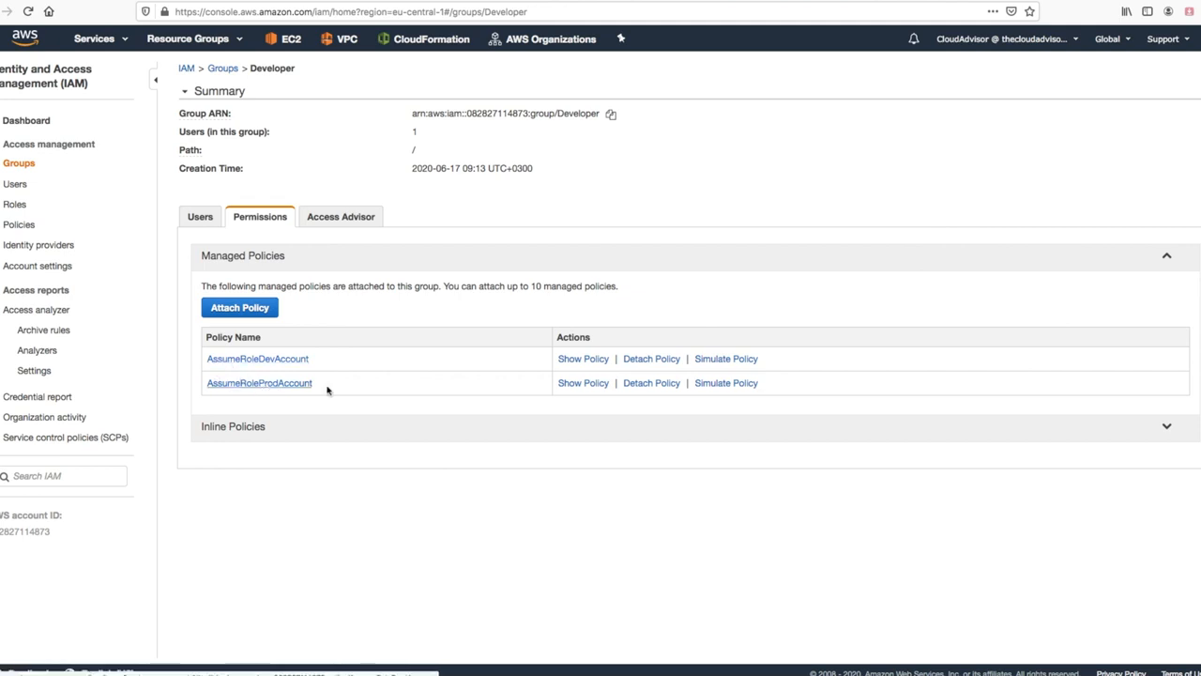
left_click(592, 362)
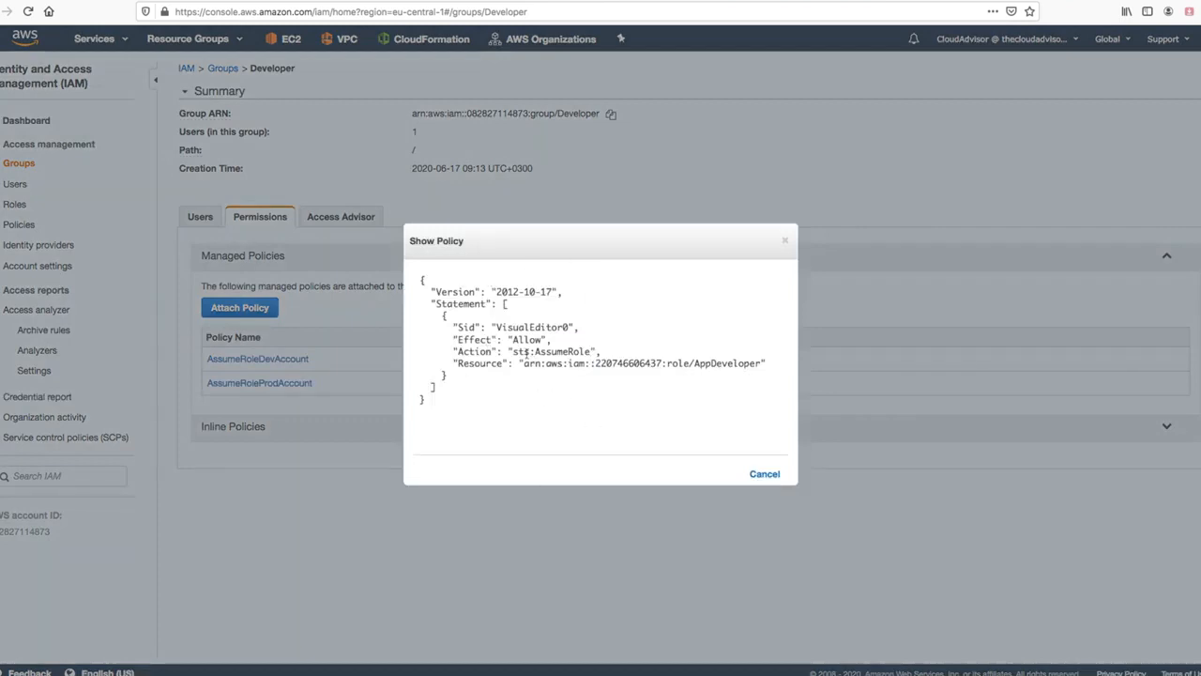
left_click_drag(515, 352, 589, 351)
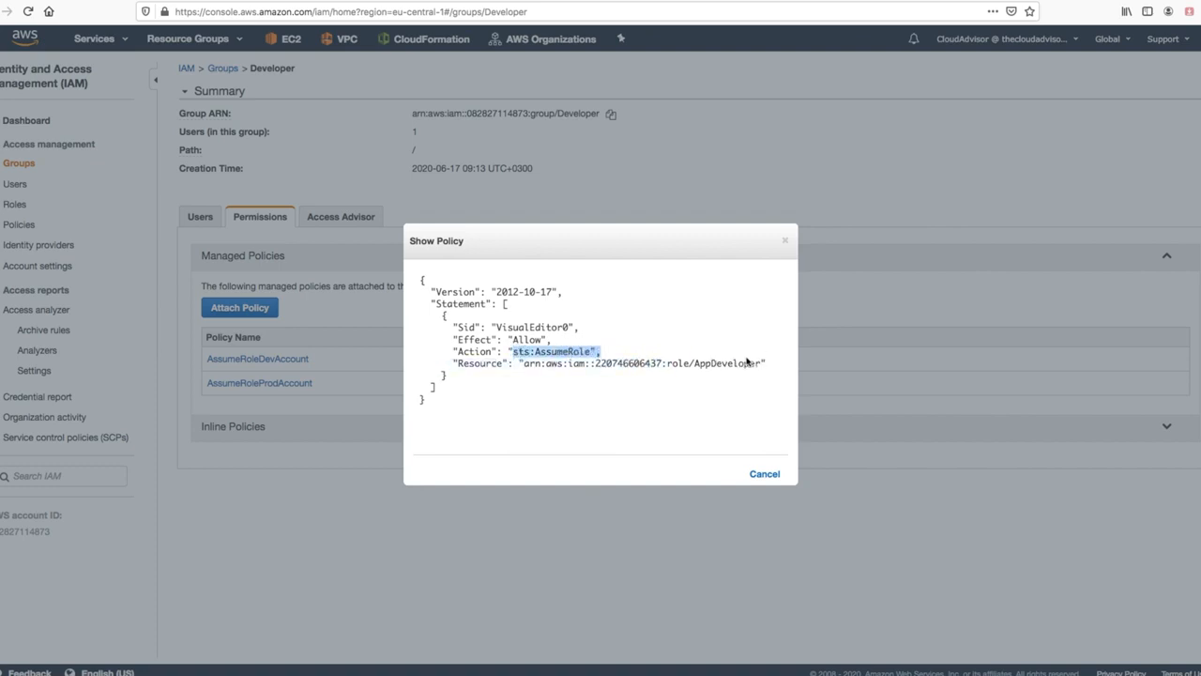
left_click(706, 369)
double_click(707, 366)
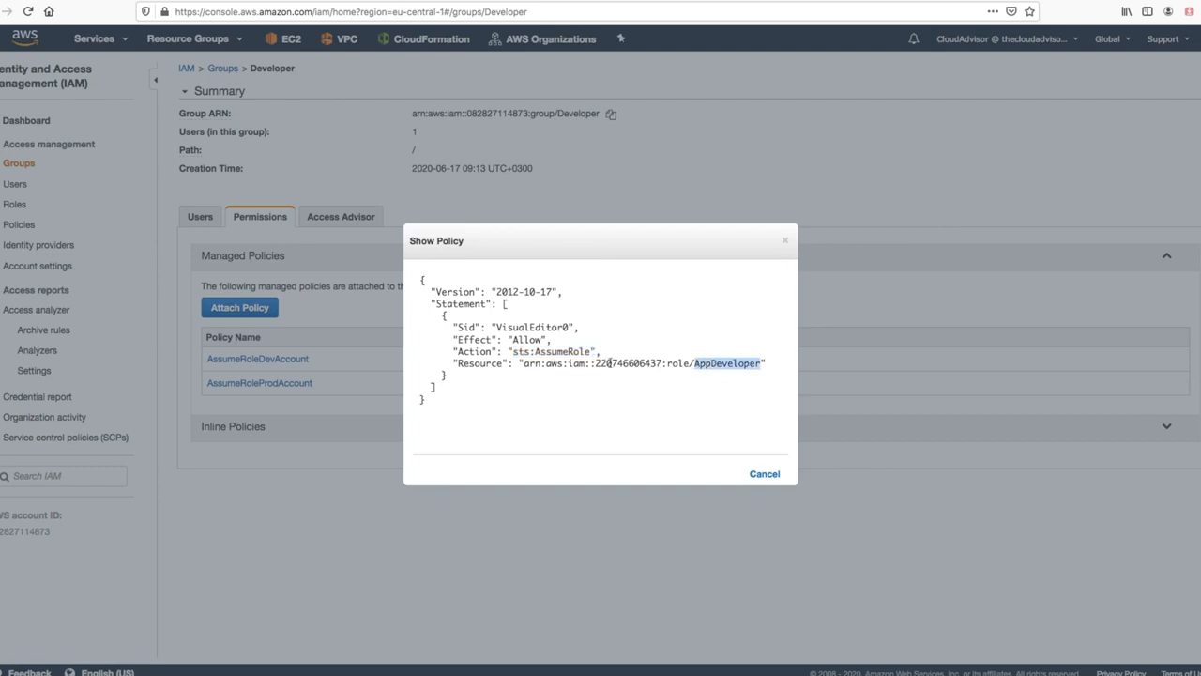
double_click(608, 363)
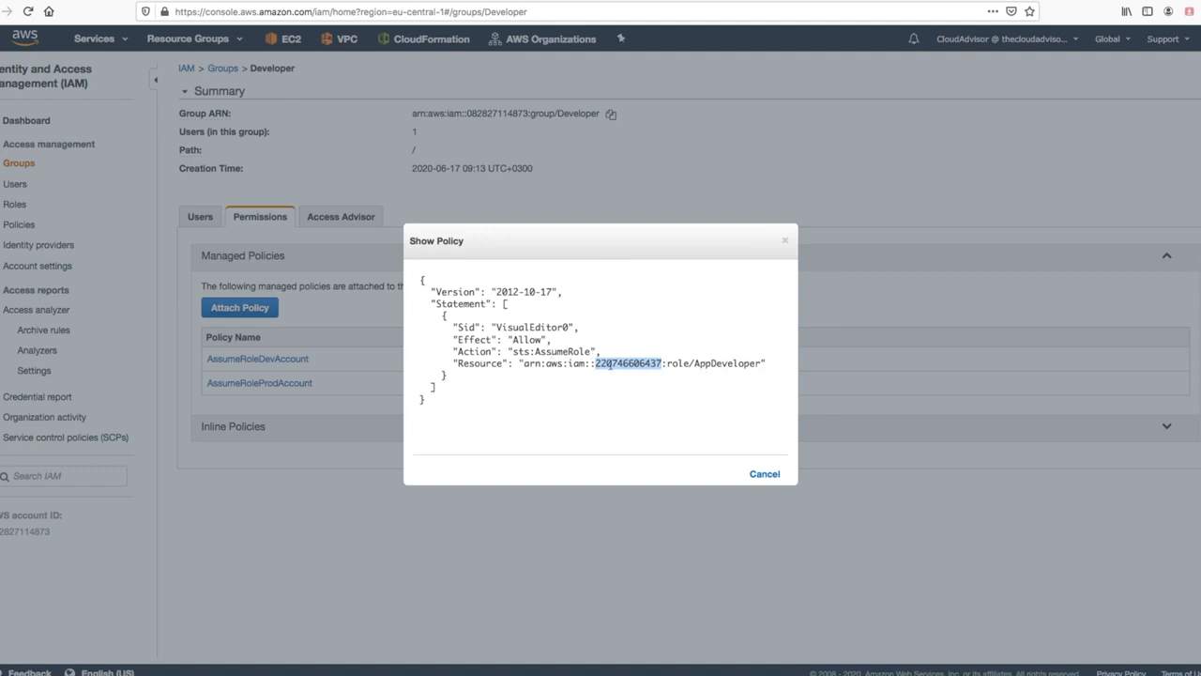
left_click(785, 240)
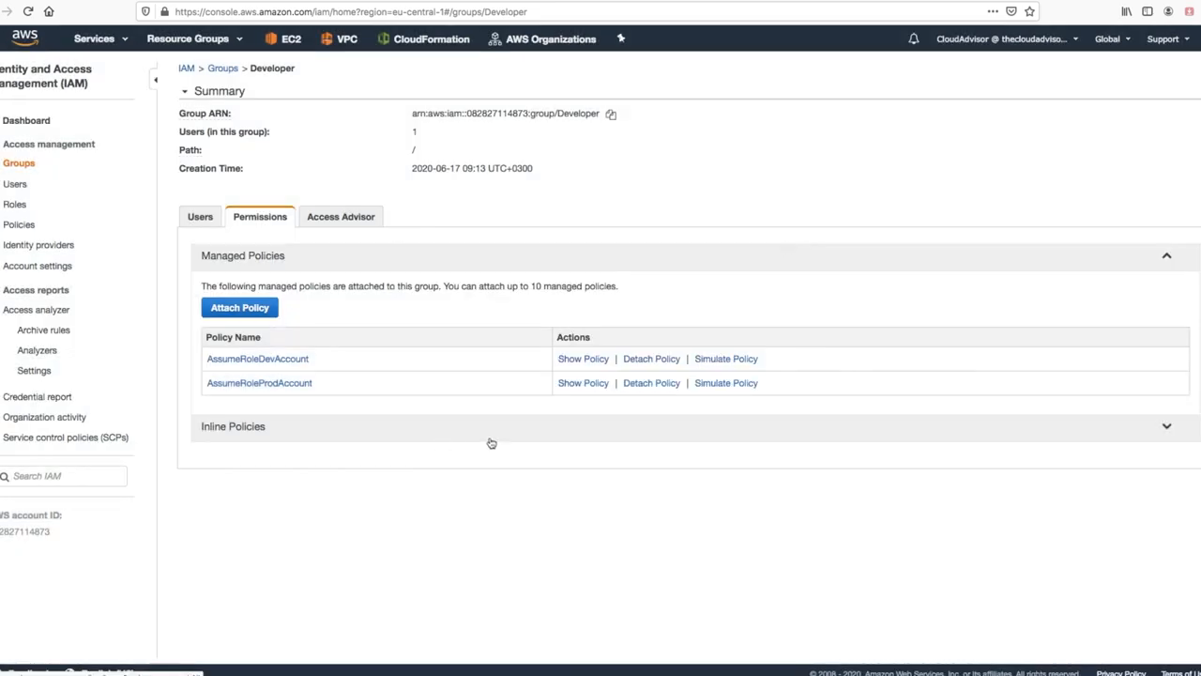
Step: Examine the AssumeRoleProdAccount policy's action and role ARN, and compare it with the AssumeRoleDevAccount policy
left_click(581, 384)
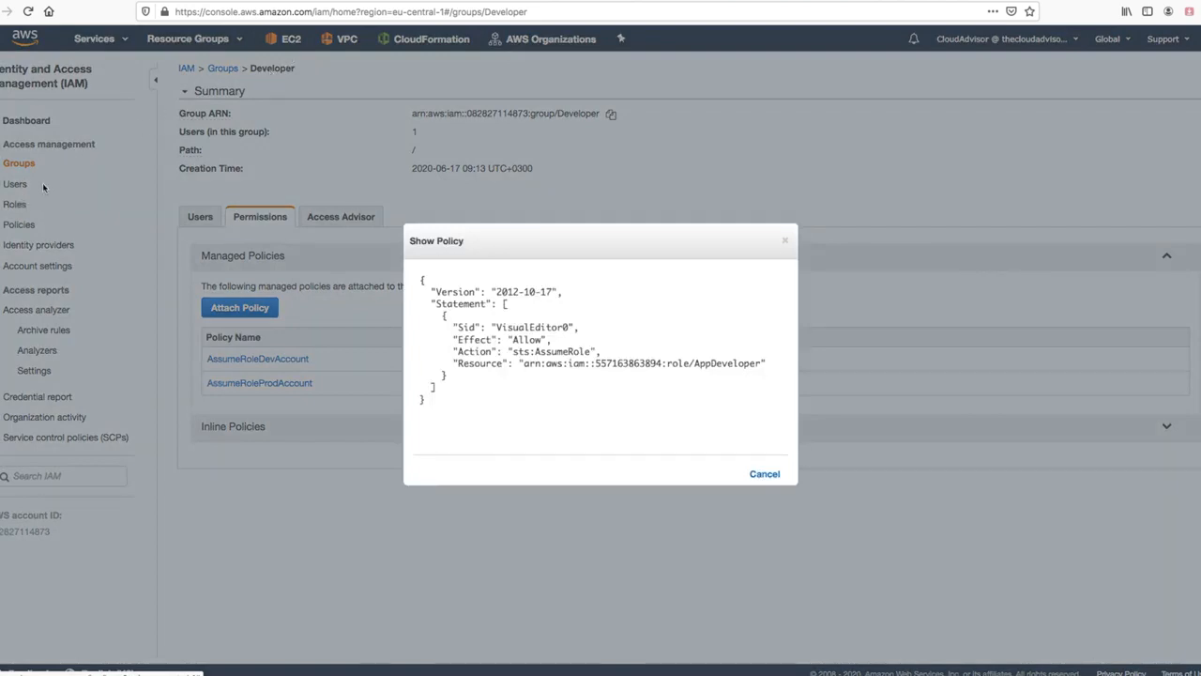
double_click(553, 352)
left_click(695, 363)
left_click_drag(524, 364, 768, 364)
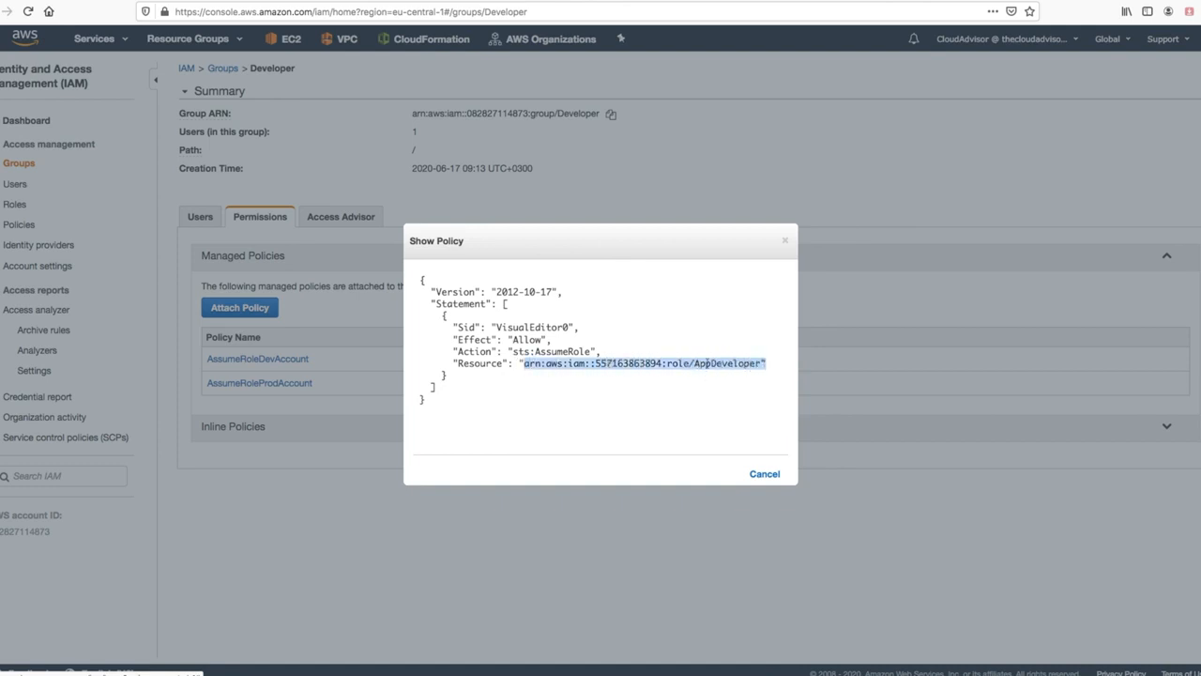
double_click(714, 363)
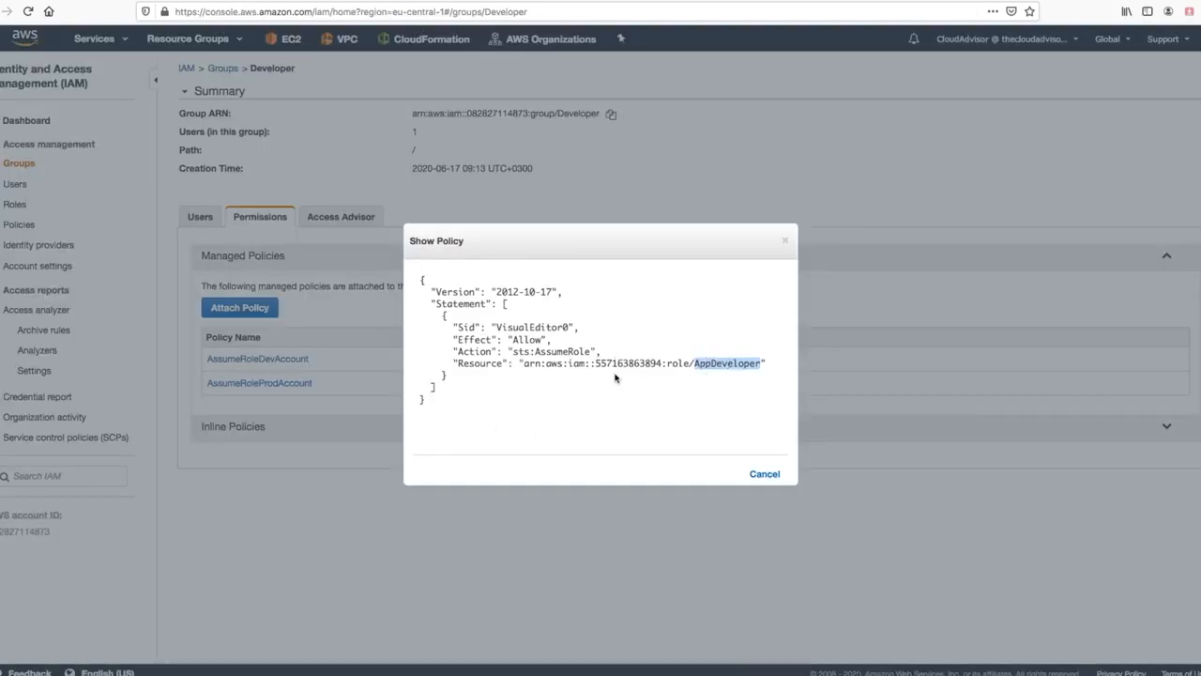
double_click(609, 363)
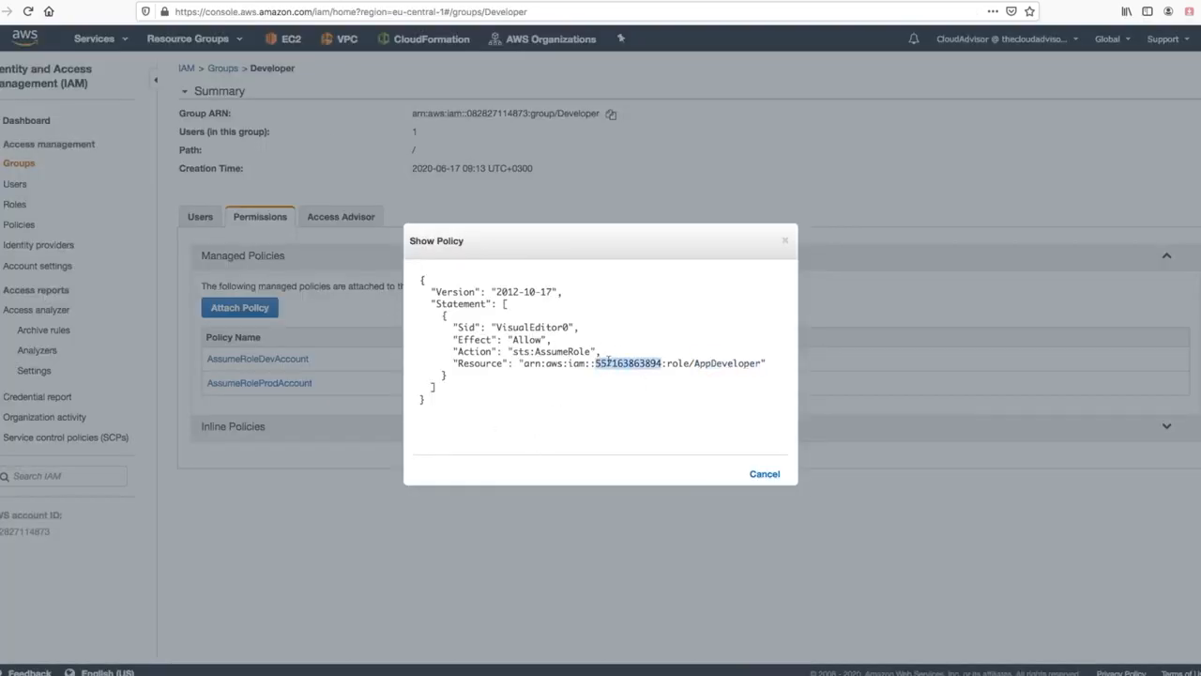
left_click(788, 245)
left_click(589, 357)
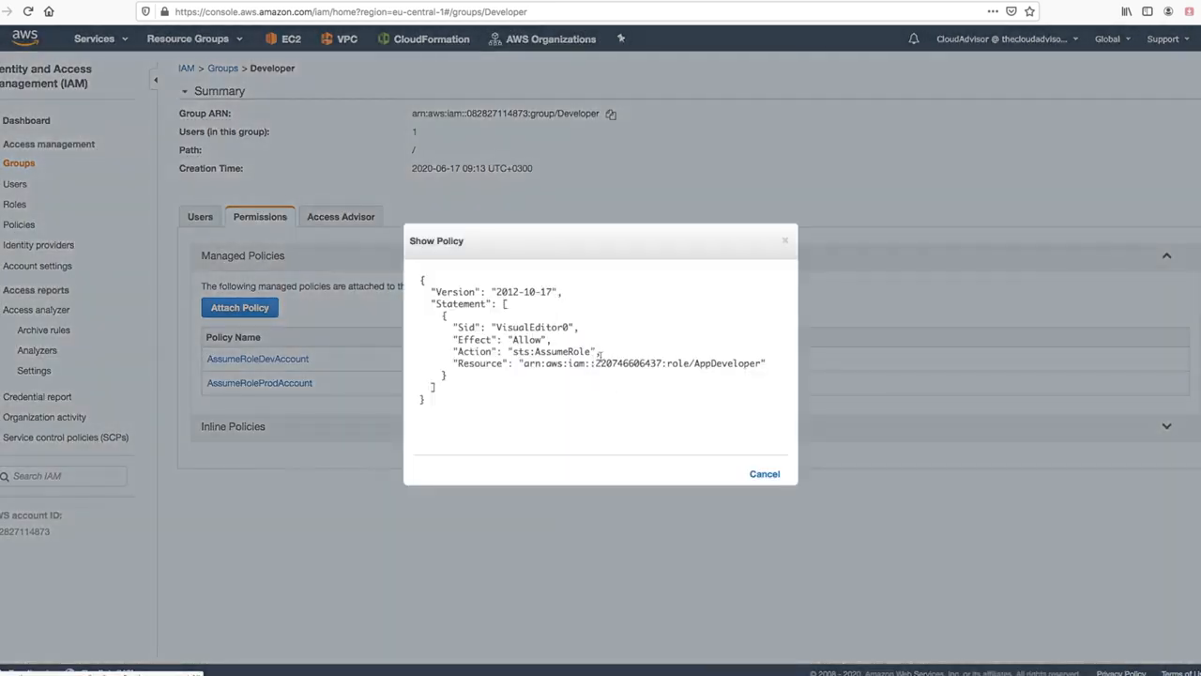
left_click(787, 243)
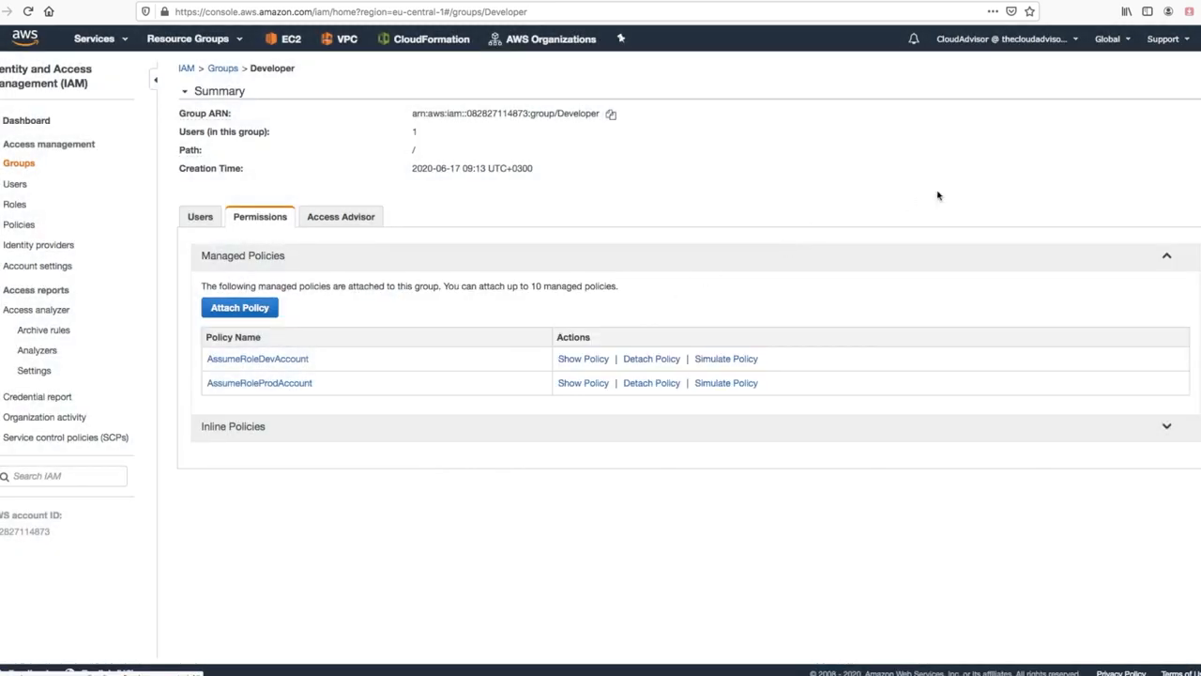
Step: Switch to OrganizationAccountAccessRole in the Dev account and start creating an IAM role there
left_click(993, 42)
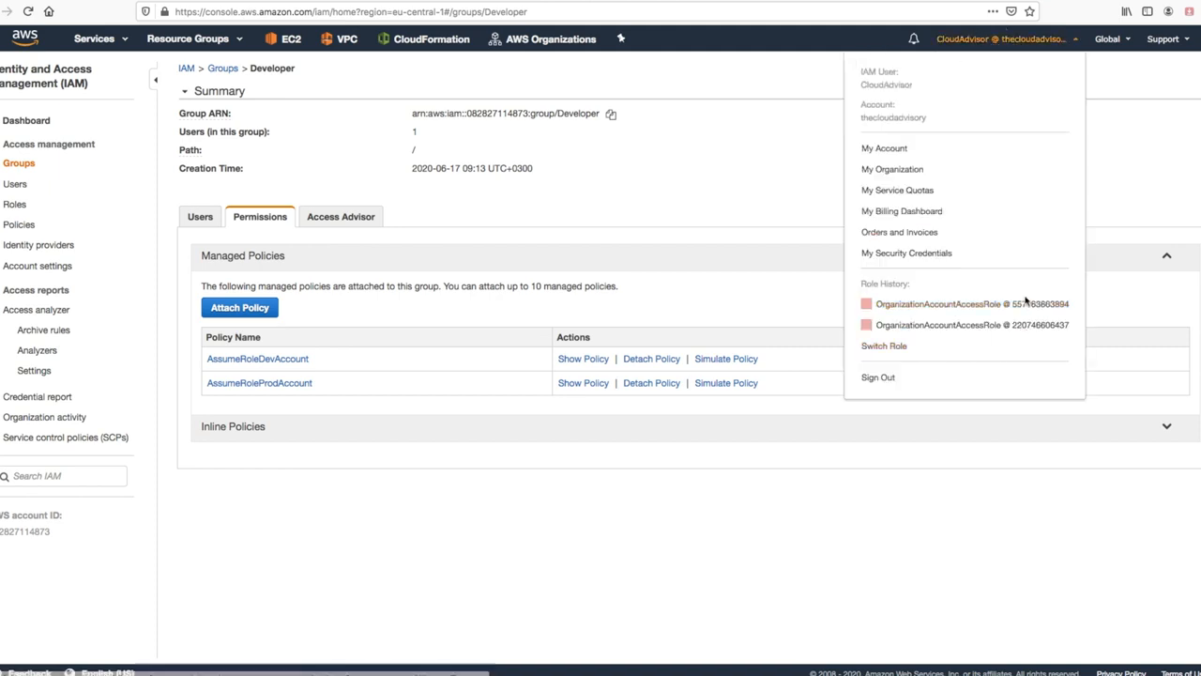
left_click(986, 327)
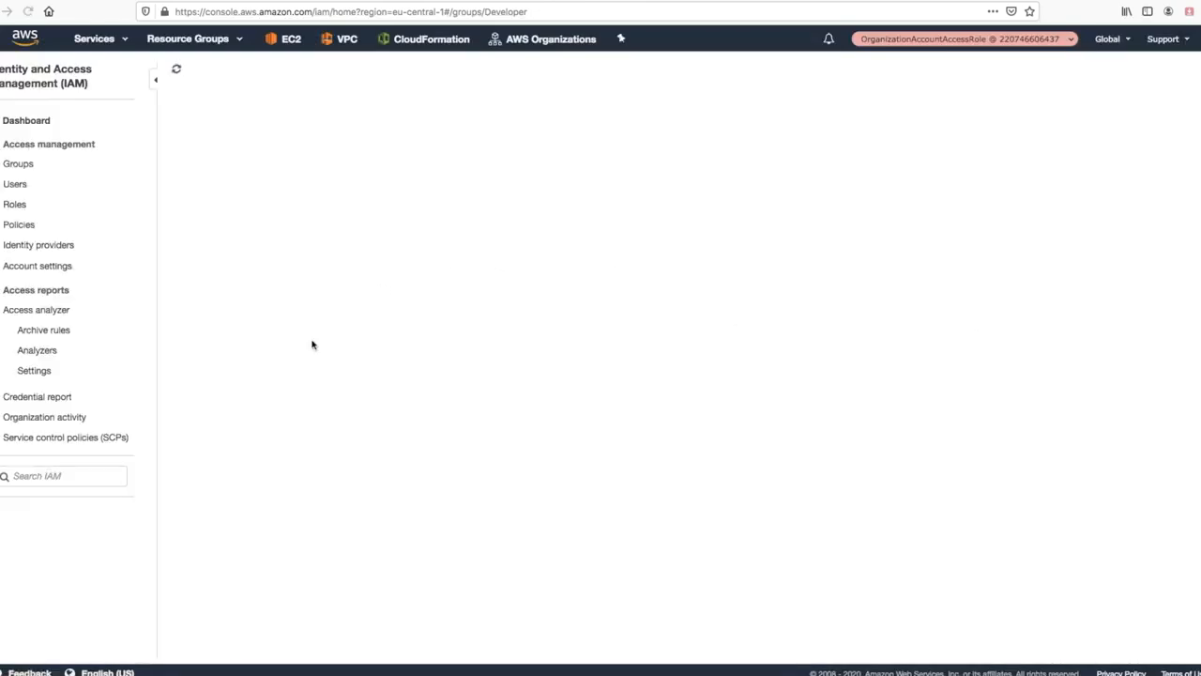
left_click(16, 206)
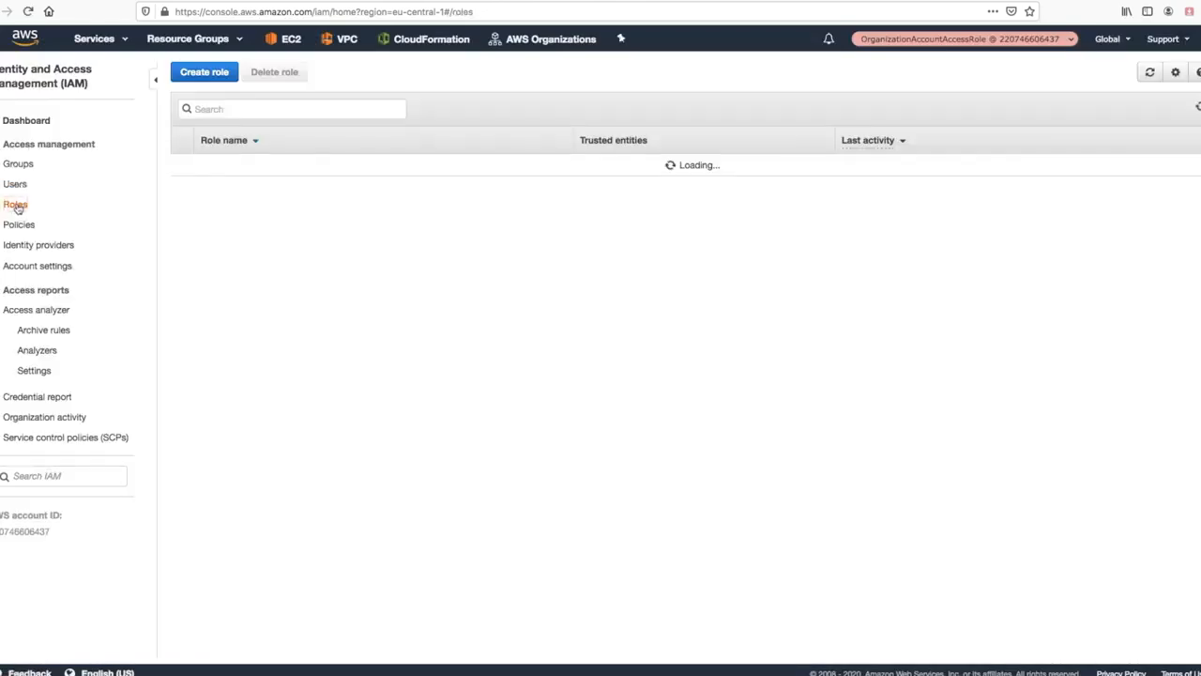
left_click(202, 75)
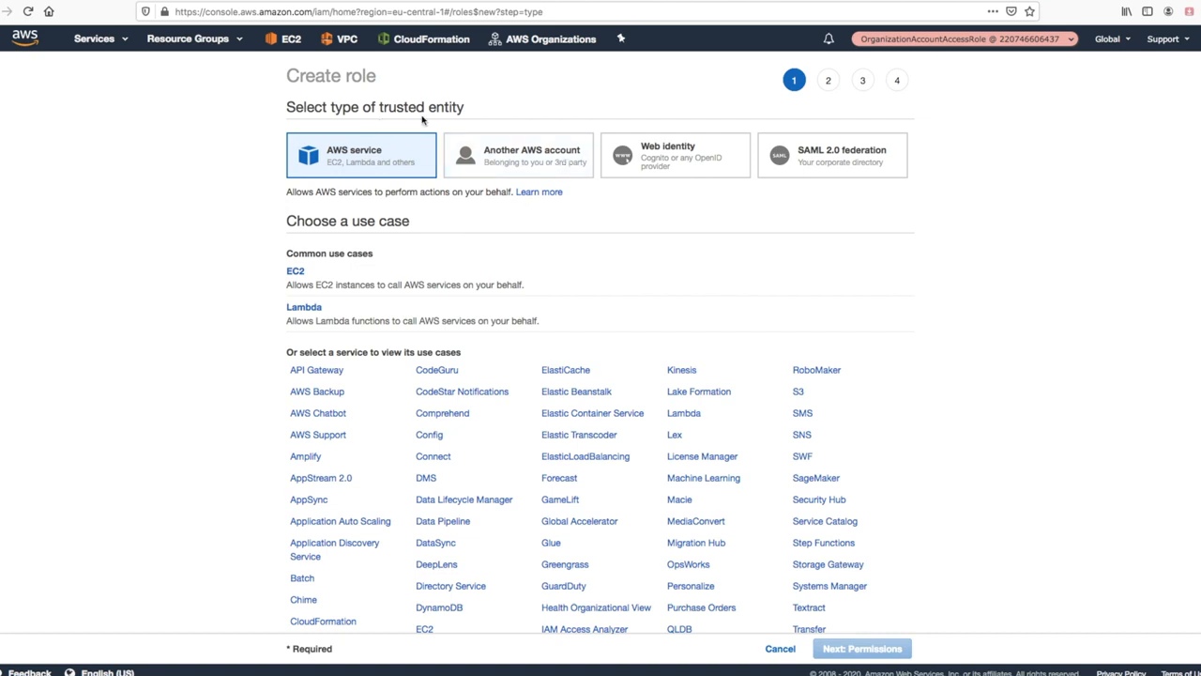
Step: Set the new role's trusted entity to another AWS account, using the central IAM account's ID
left_click(518, 161)
left_click(531, 252)
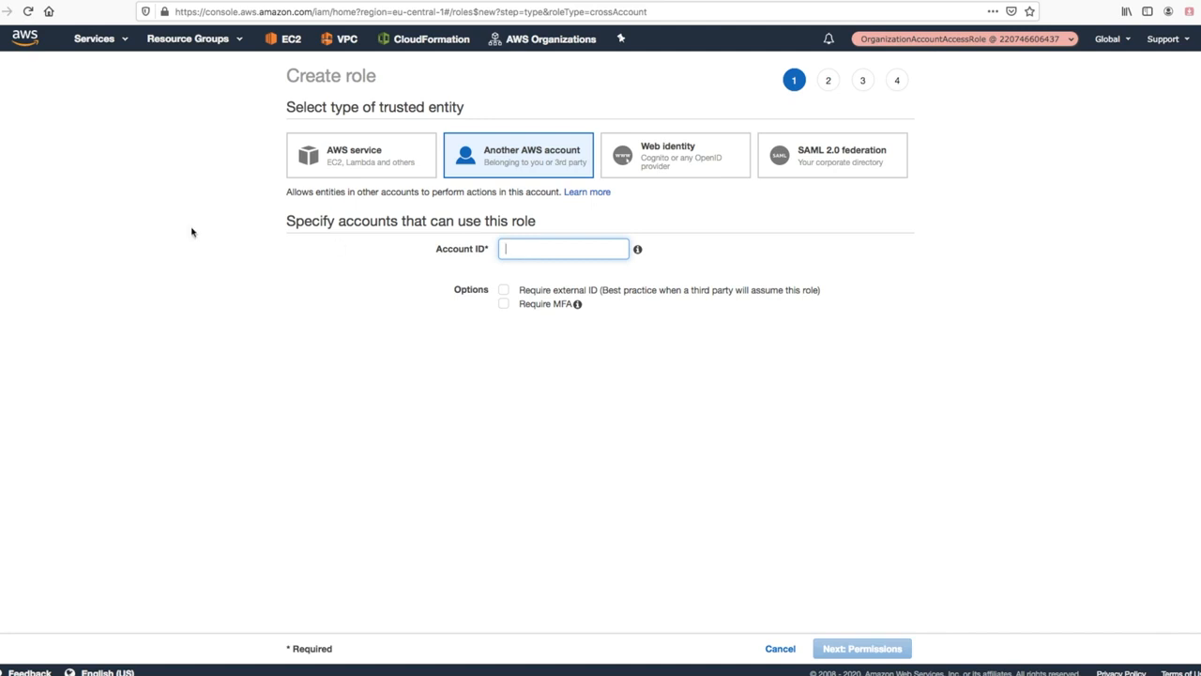
key("super+Tab")
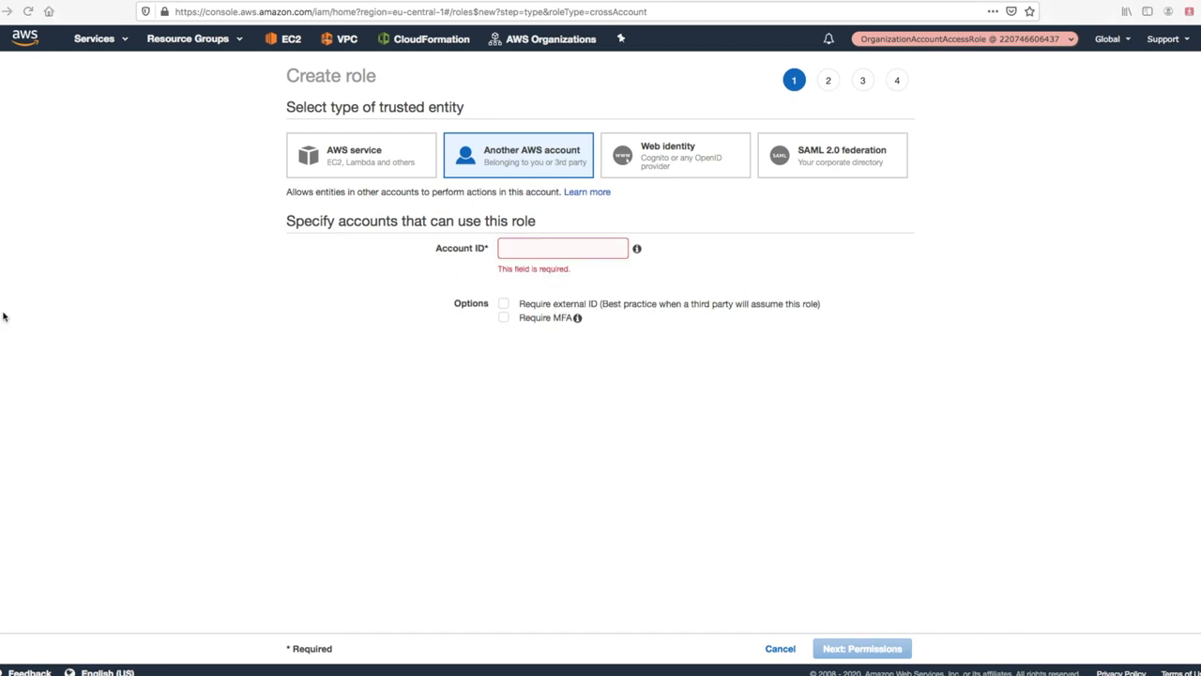
left_click(509, 248)
key("super+v")
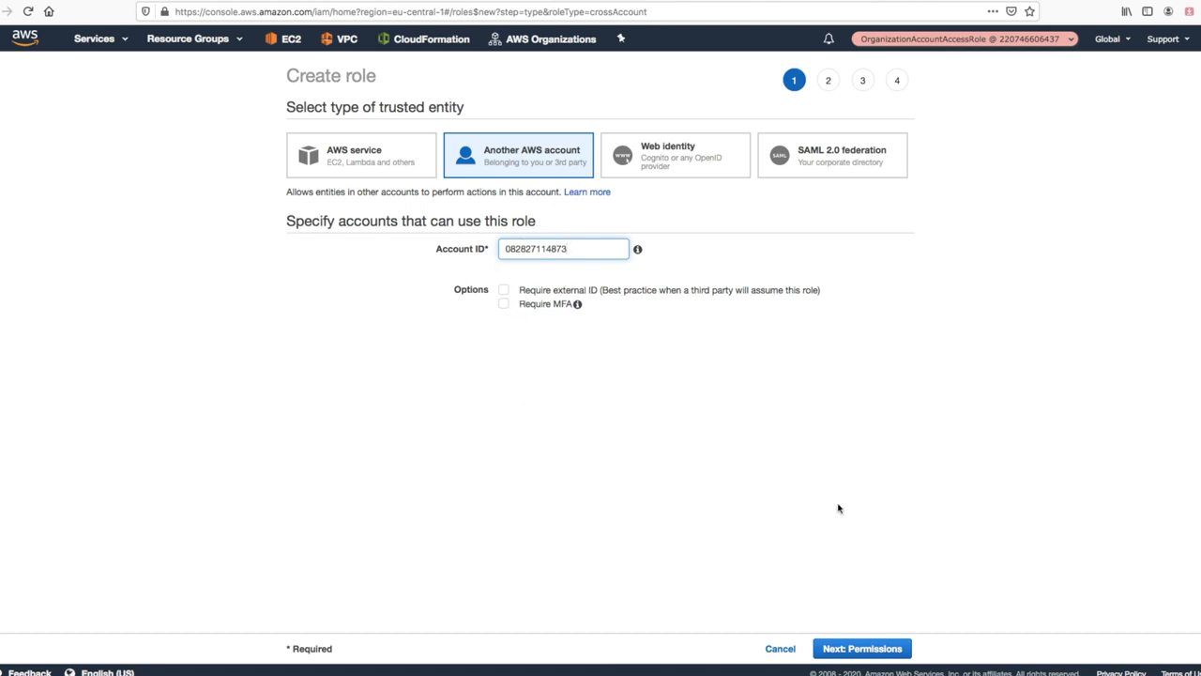
left_click(864, 647)
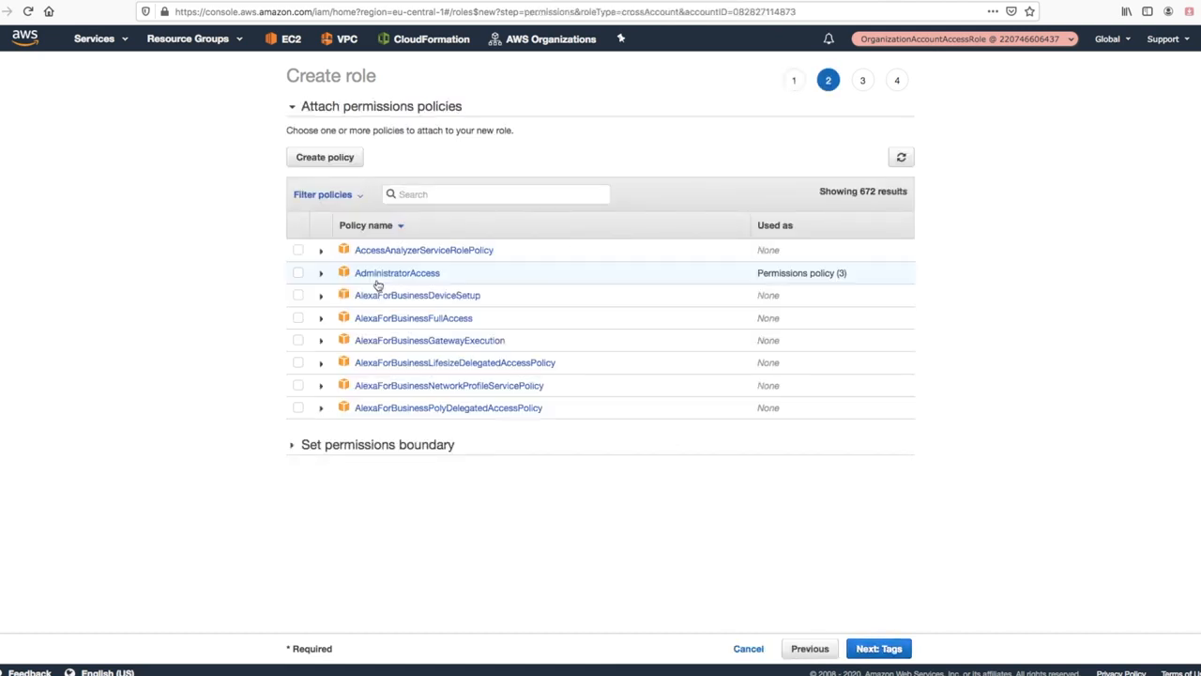
Step: Grant the new role the AdministratorAccess policy and continue to the review without adding tags
left_click(298, 274)
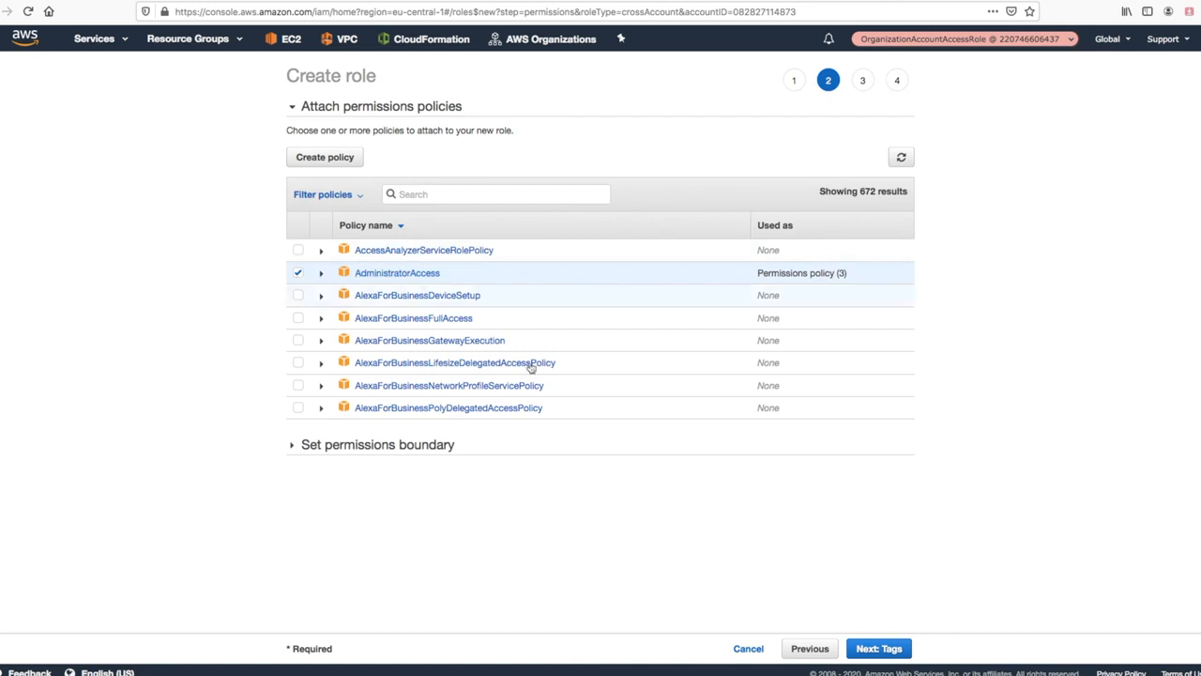
left_click(883, 649)
left_click(894, 650)
Step: Name the Dev account's new role AppDeveloper and create it
left_click(523, 155)
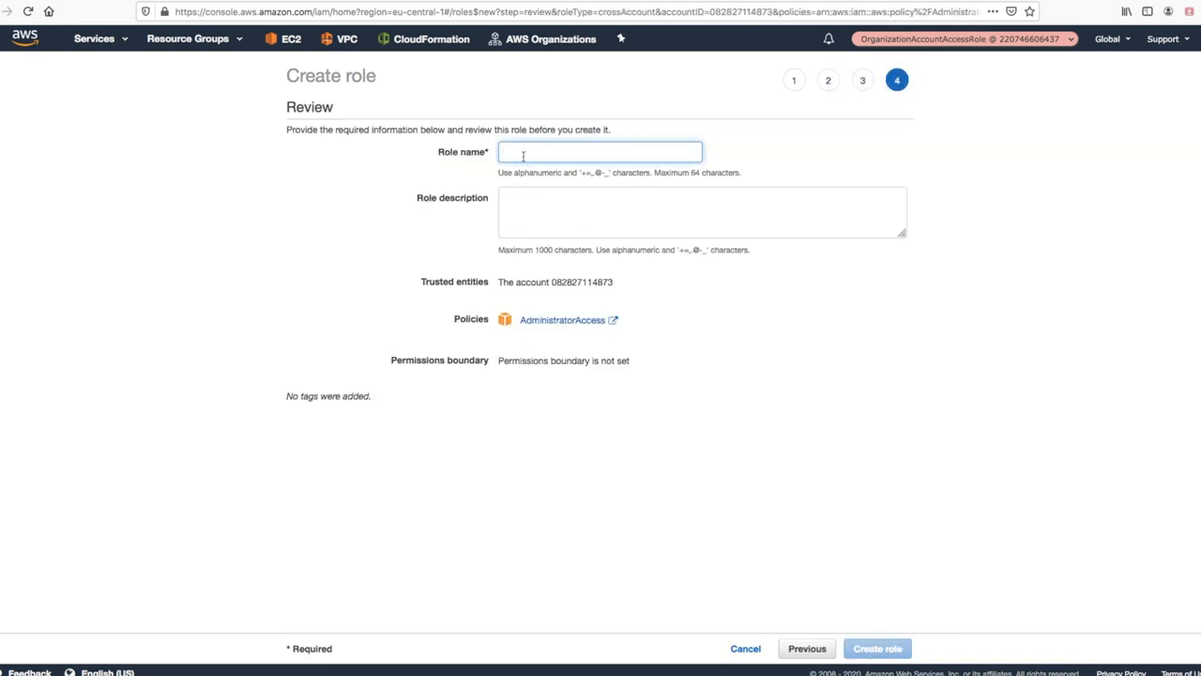
type("AppDeveloper")
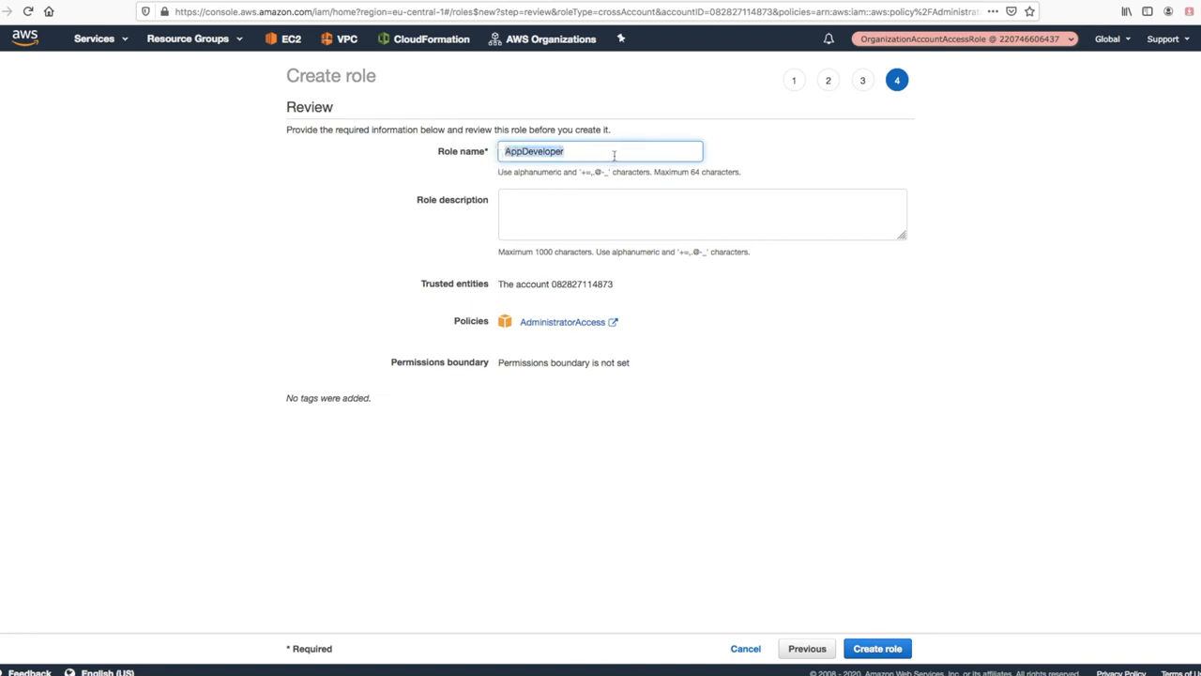
left_click(878, 652)
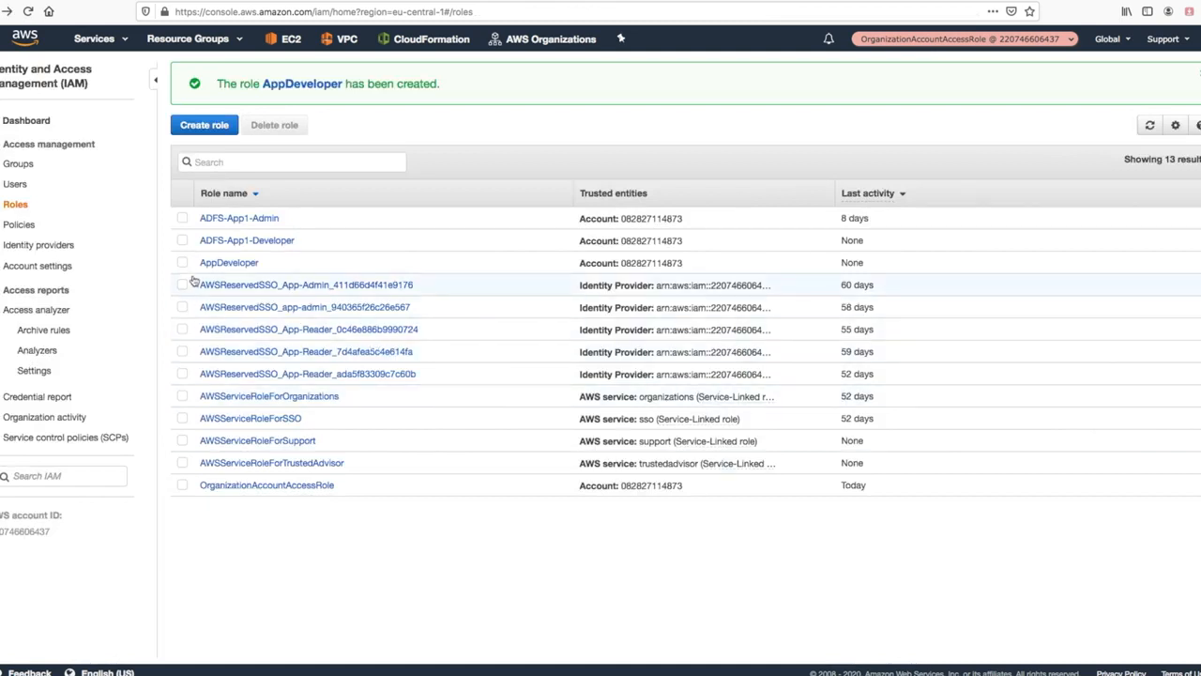
Step: Open the summary of the new AppDeveloper role, check its role ARN and copy it
left_click(299, 83)
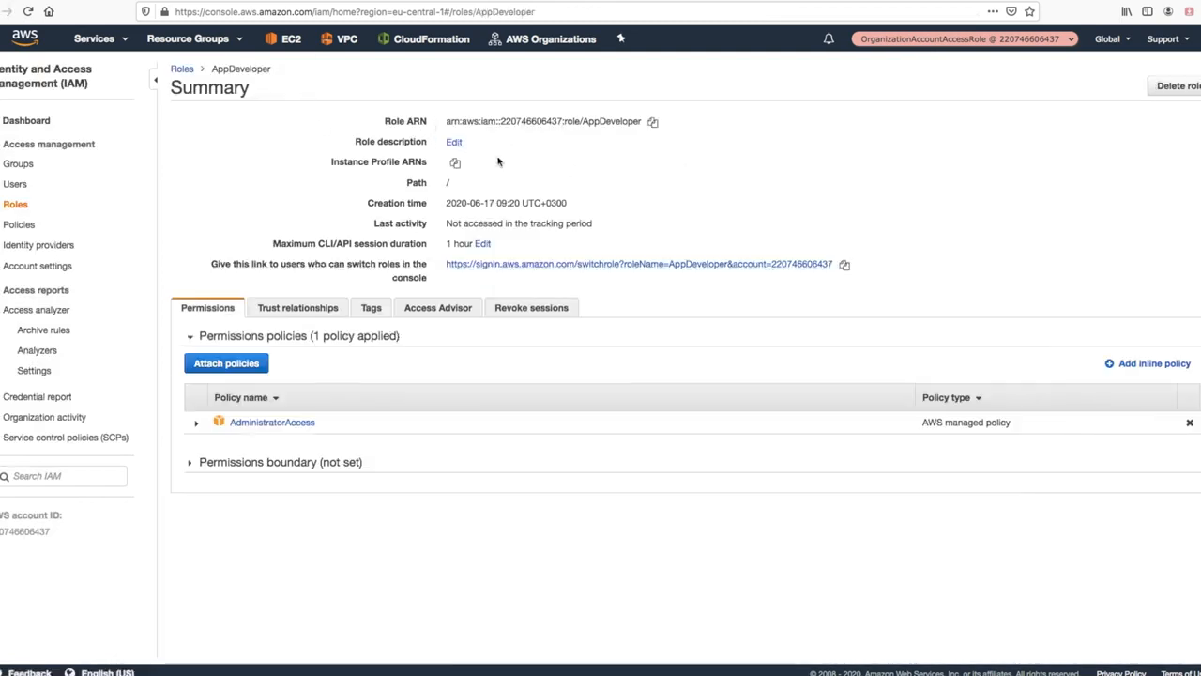
left_click_drag(448, 123, 637, 123)
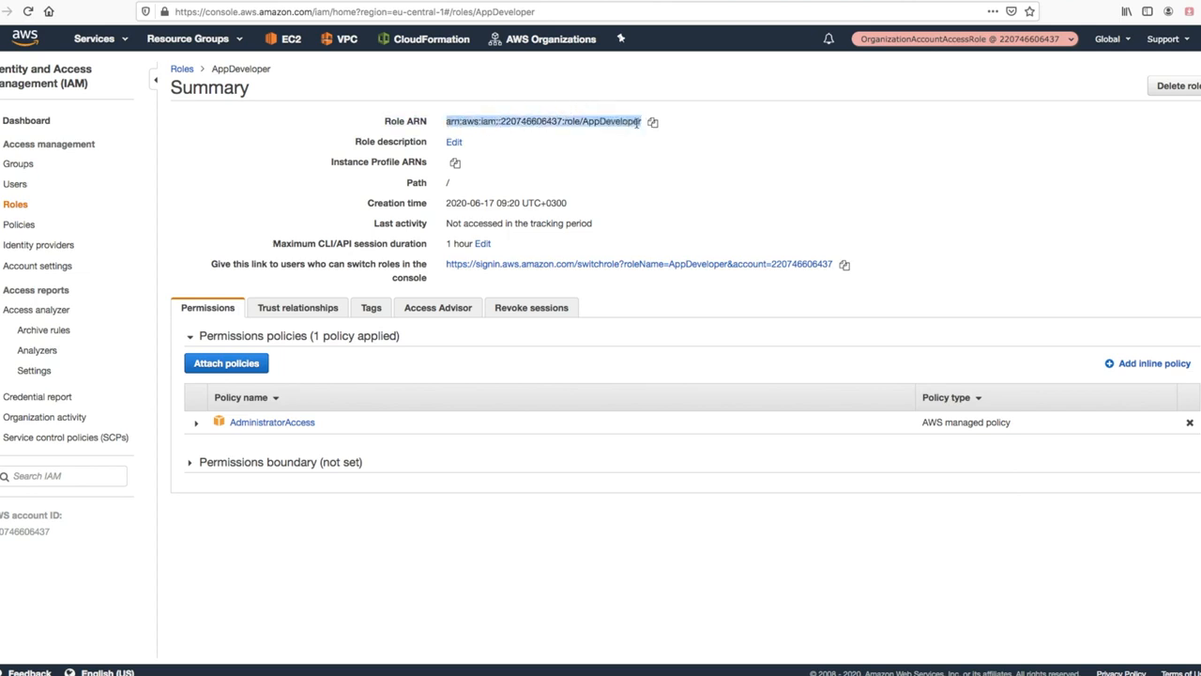
left_click(541, 121)
left_click(652, 121)
Step: Return from the Dev account's role to the central IAM account and open the Developer group's details
left_click(943, 41)
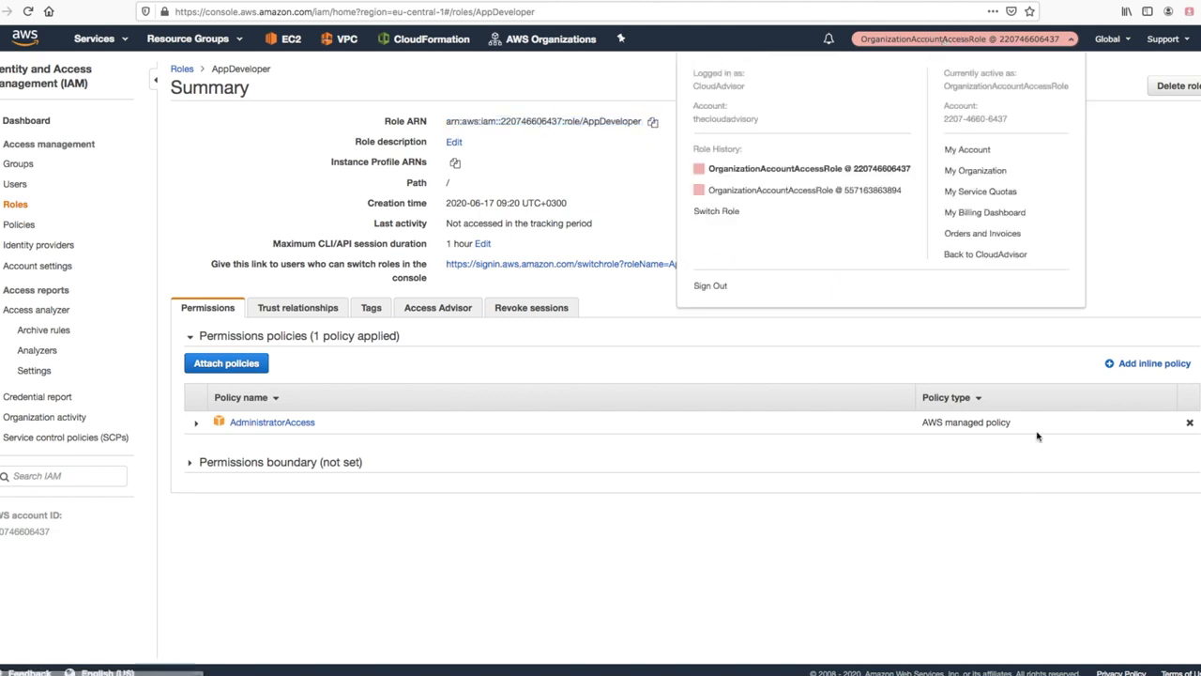
left_click(1004, 259)
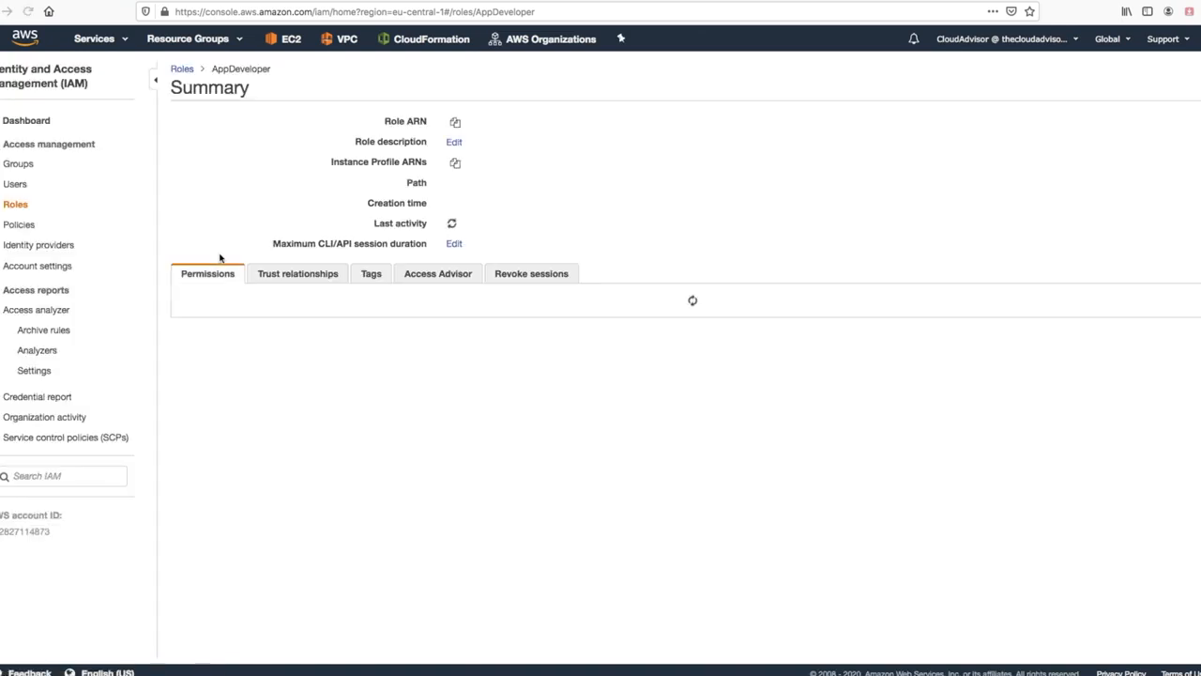
left_click(25, 223)
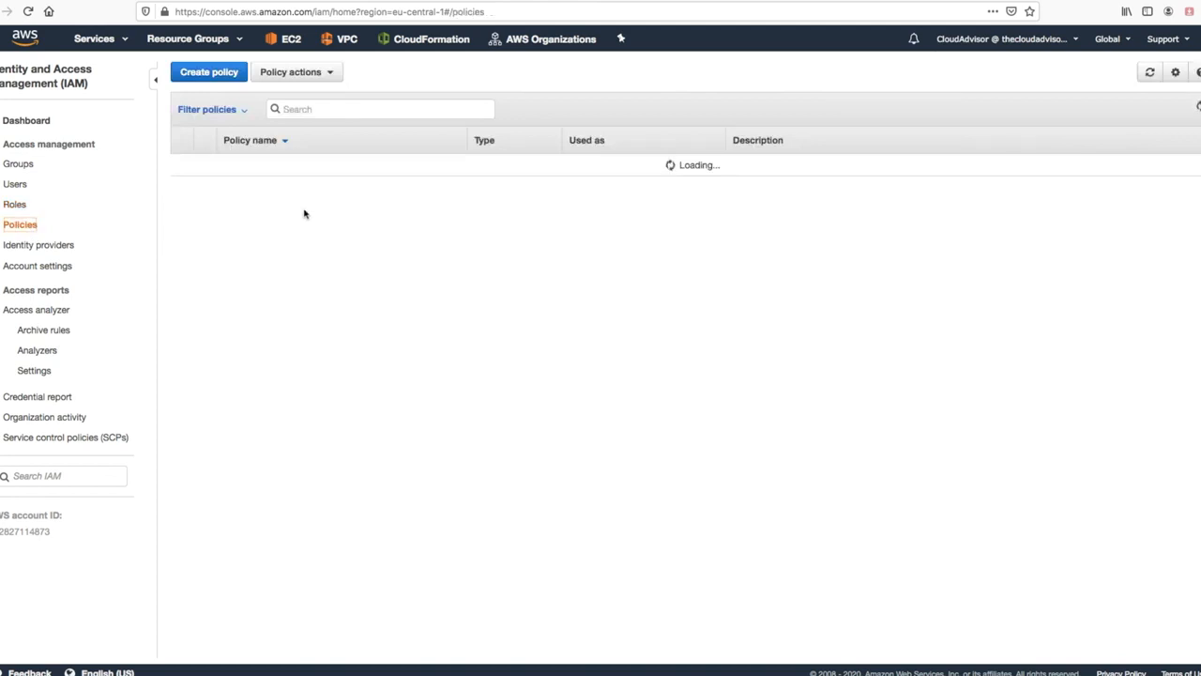
left_click(17, 164)
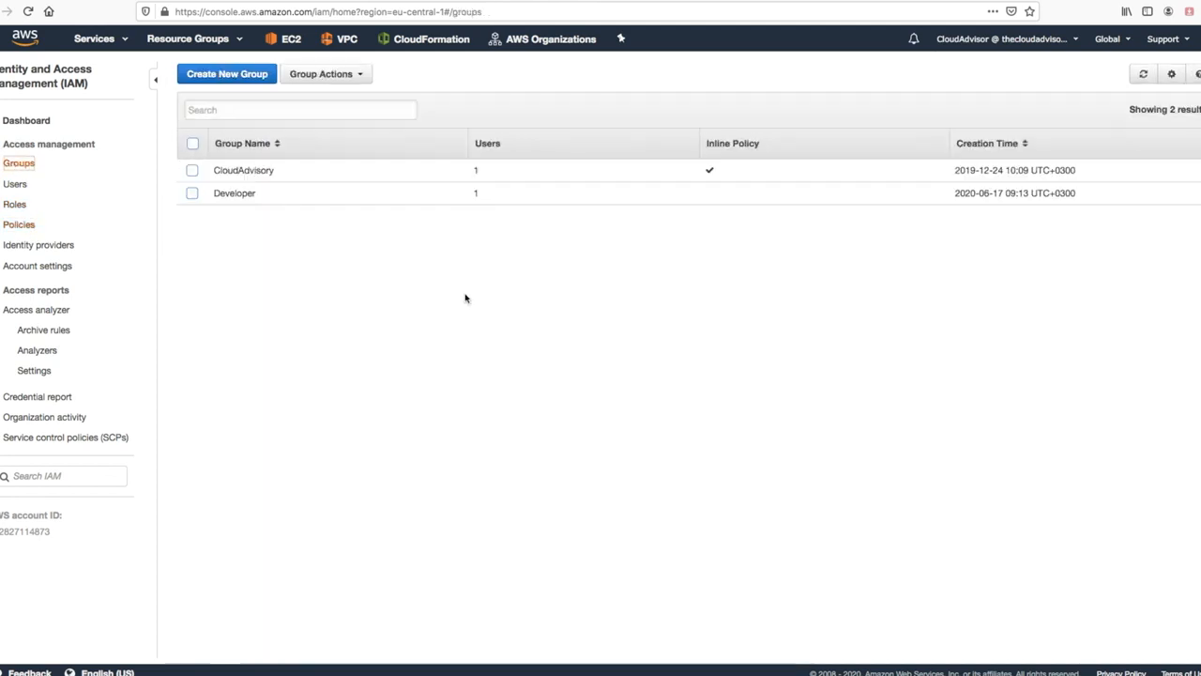
left_click(235, 193)
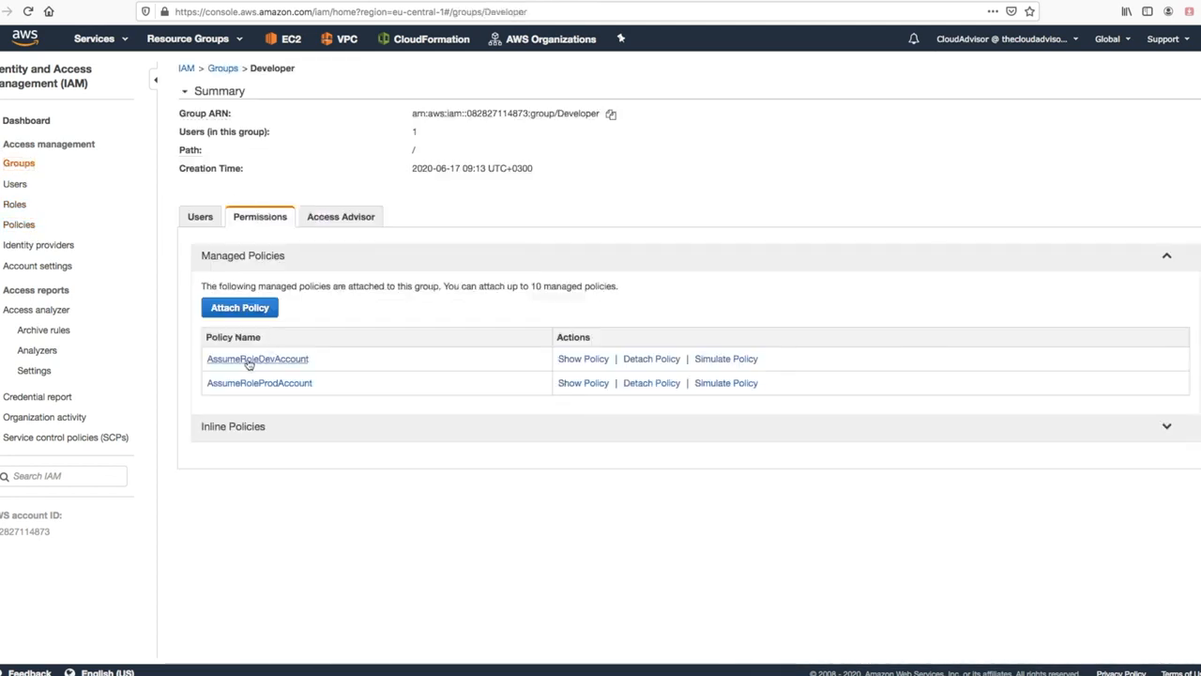
Step: Show the Developer group's AssumeRoleDevAccount policy, search it for the copied role ARN, and close the policy view
left_click(583, 359)
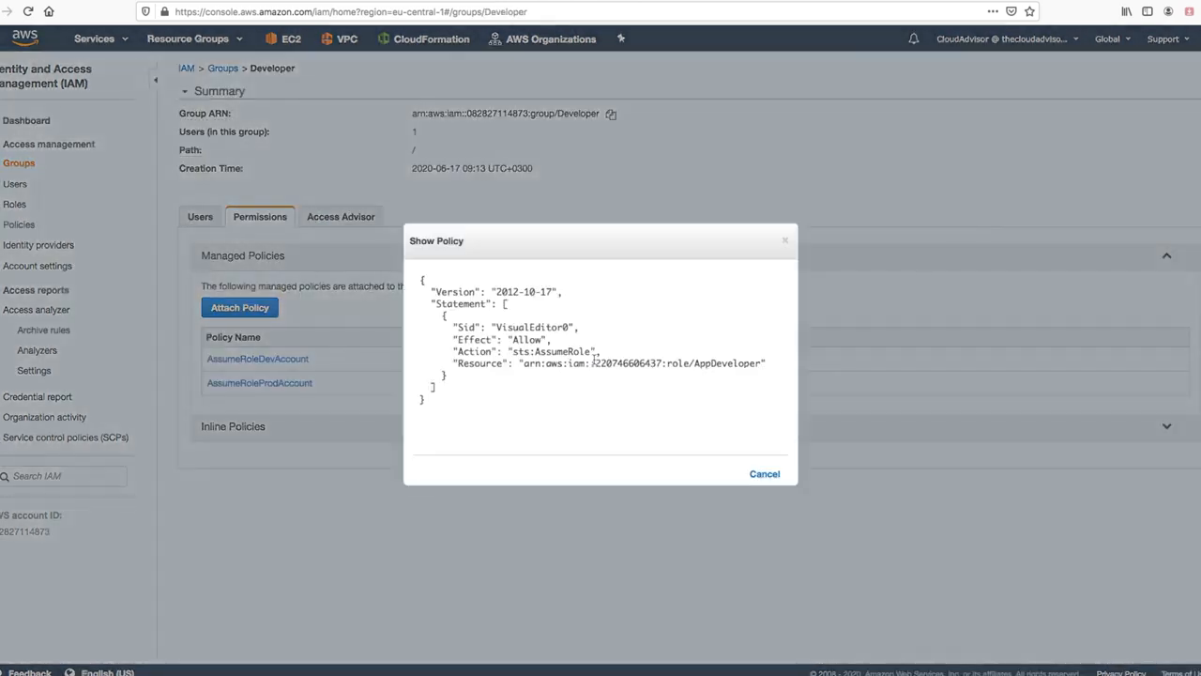
key("super+f")
key("super+v")
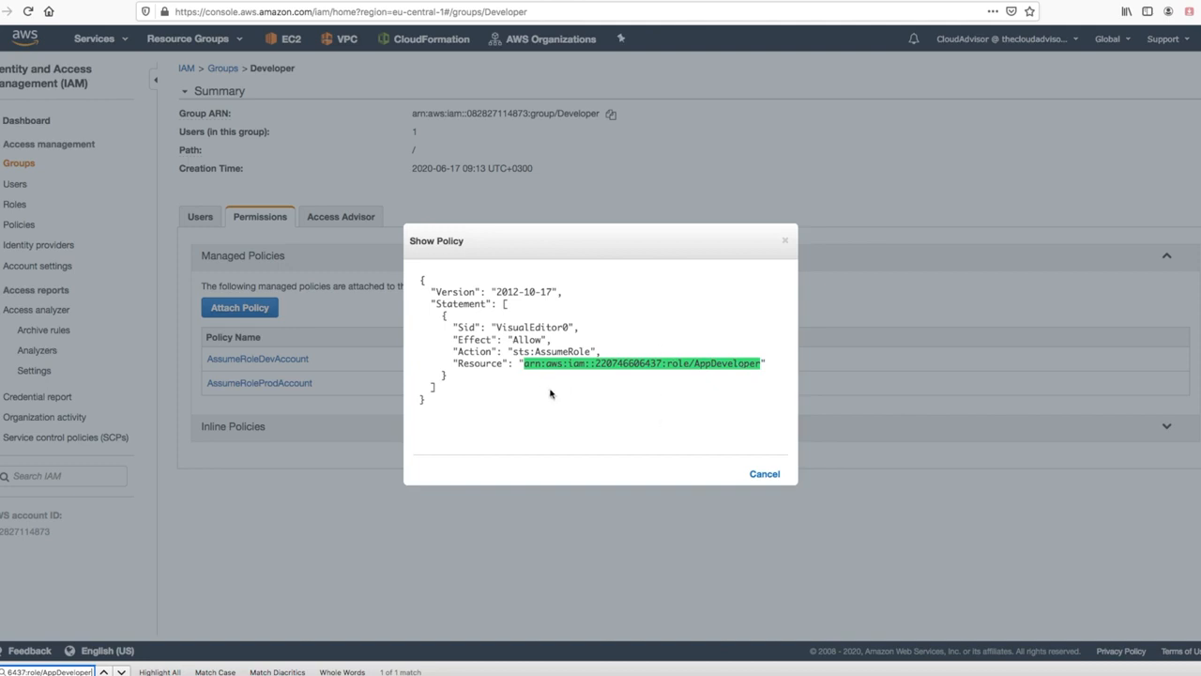
left_click(785, 242)
Step: Switch to OrganizationAccountAccessRole in the Prod account and start creating a new IAM role there
left_click(1012, 43)
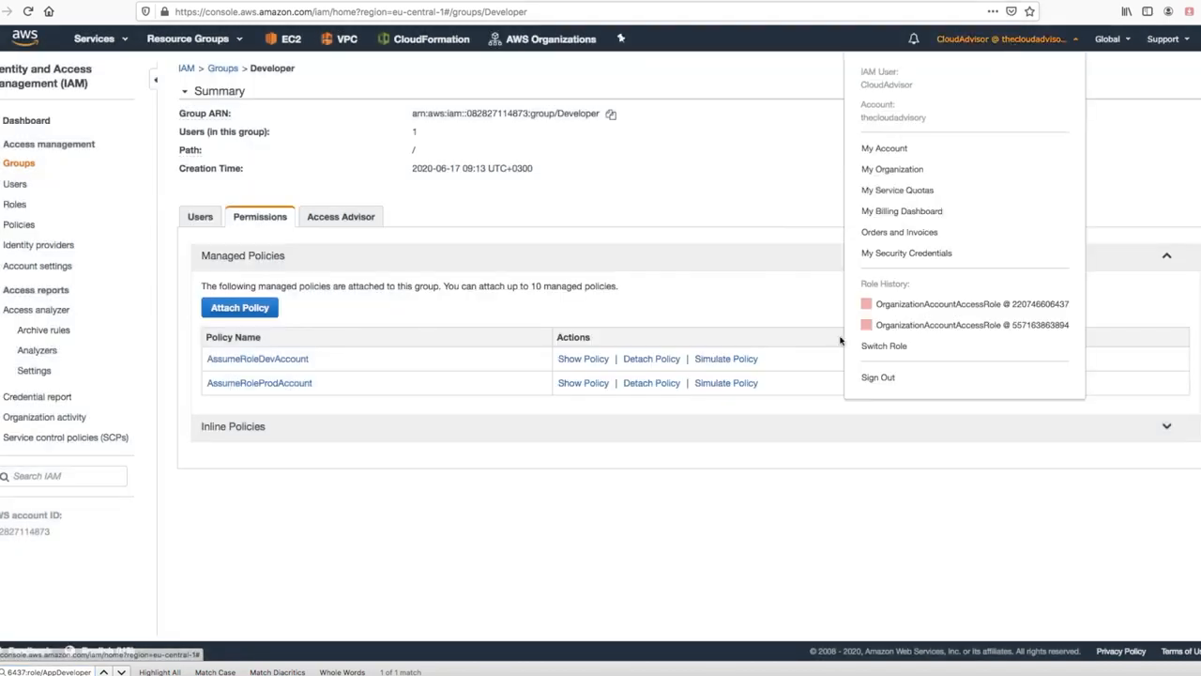
left_click(957, 325)
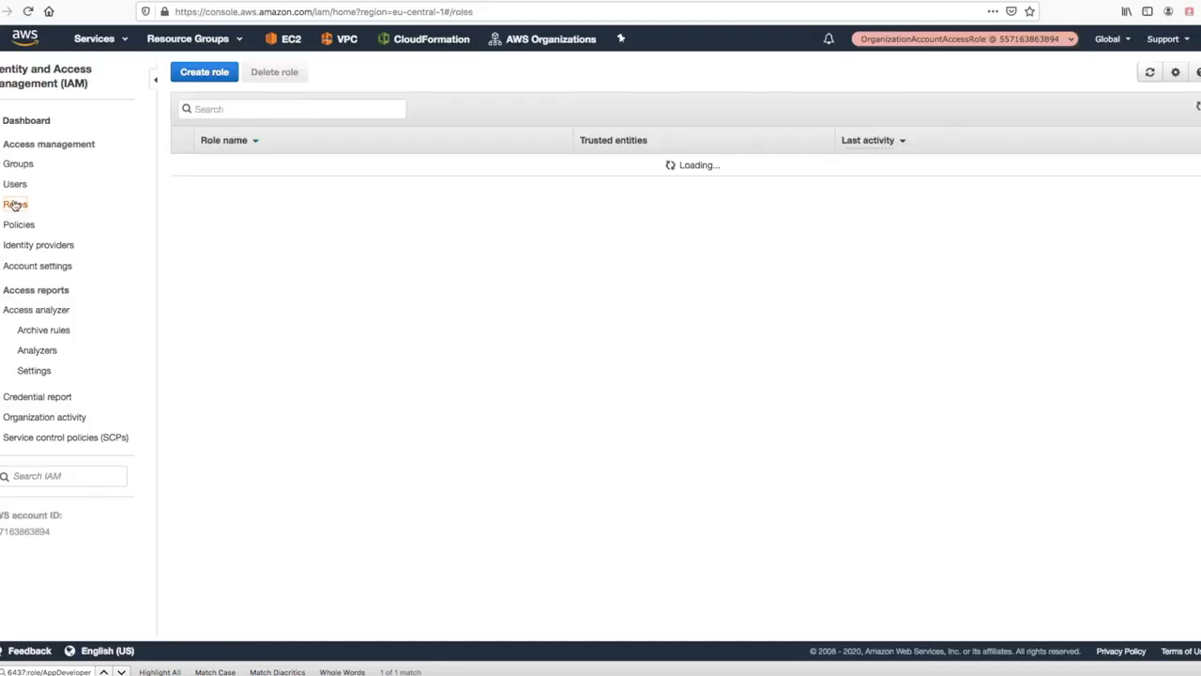
left_click(203, 73)
Step: Make another AWS account the Prod role's trusted entity, entering the central IAM account's ID, and continue to permissions
left_click(502, 158)
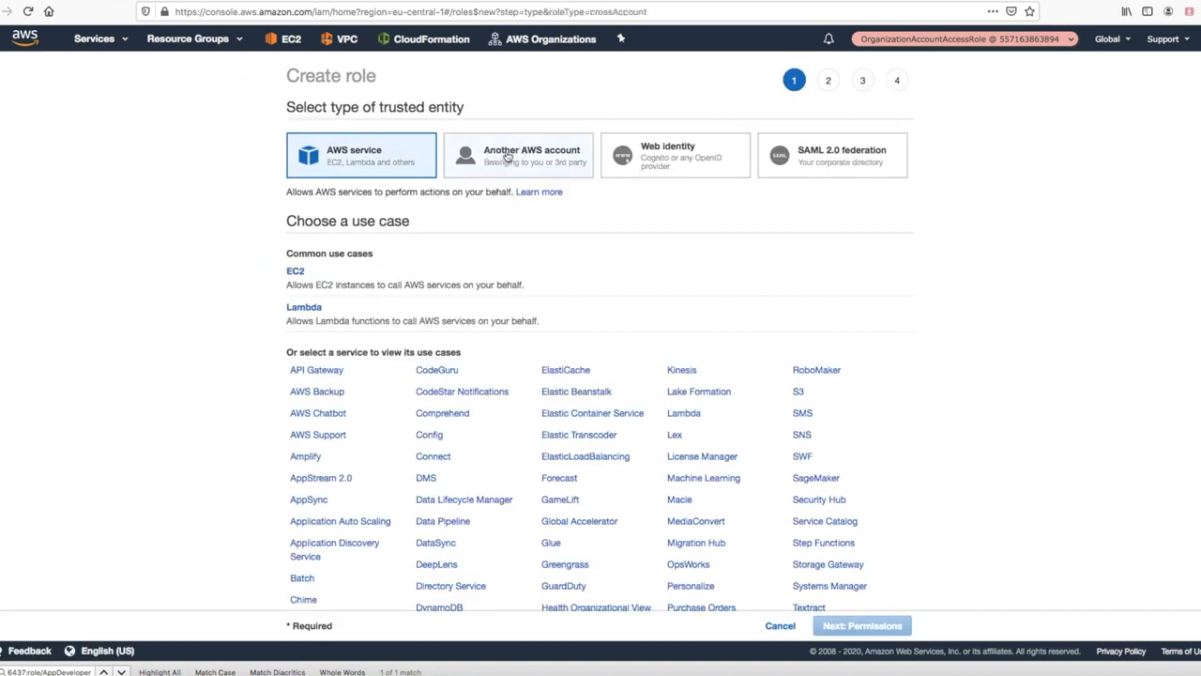
left_click(537, 252)
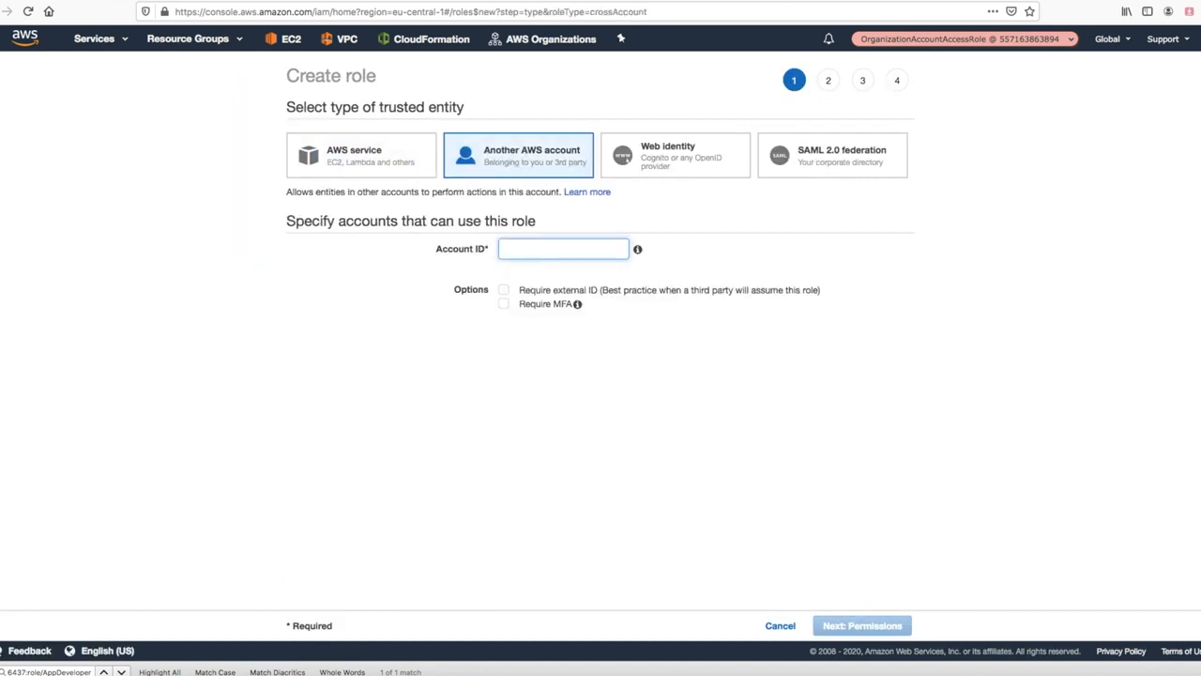
key("super+Tab")
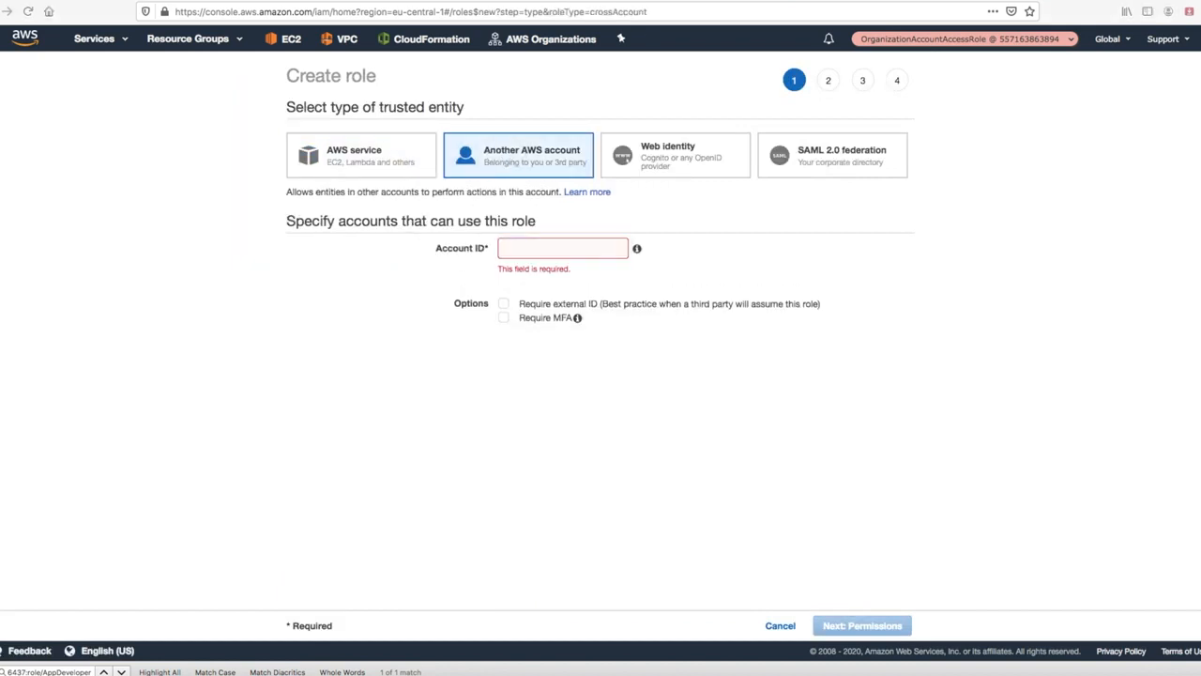
left_click(526, 243)
key("super+v")
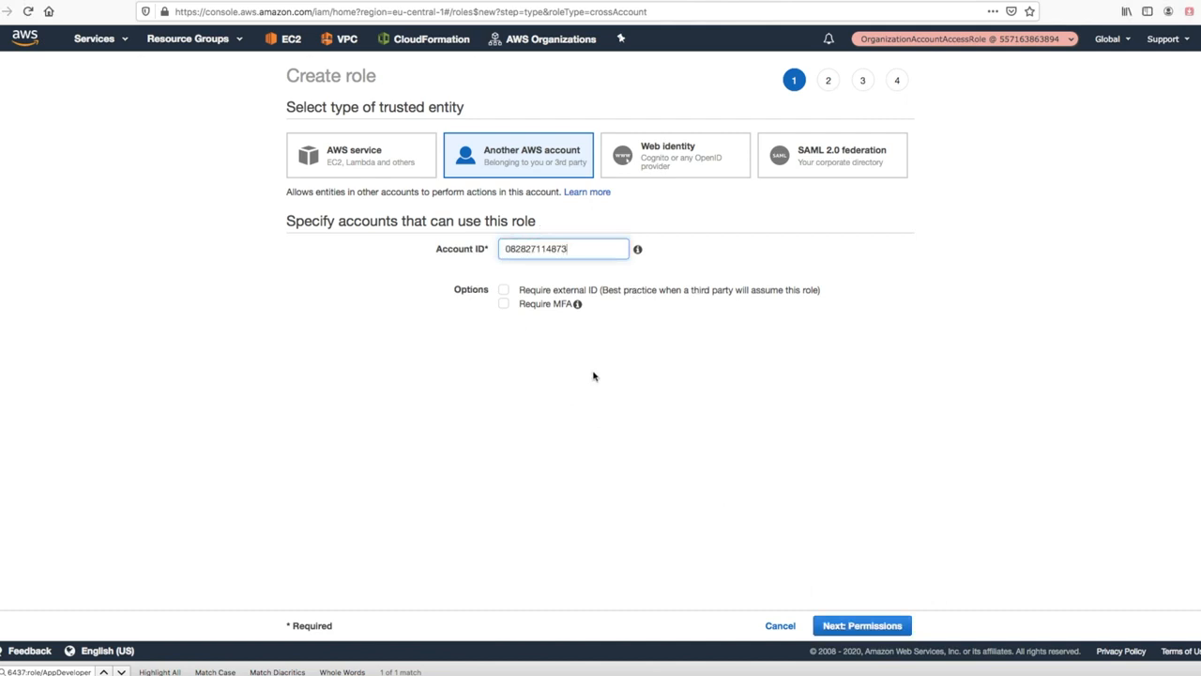
left_click(849, 624)
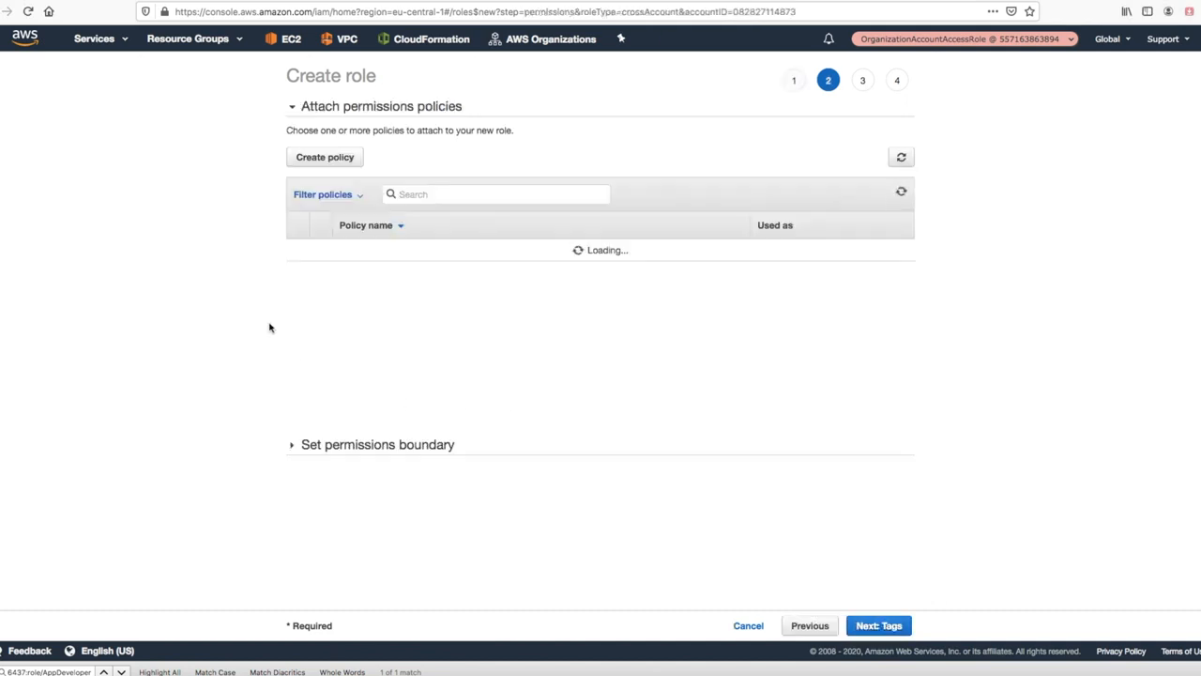
Step: Attach the AdministratorAccess policy to the Prod account's new role and proceed to the review without tags
left_click(297, 272)
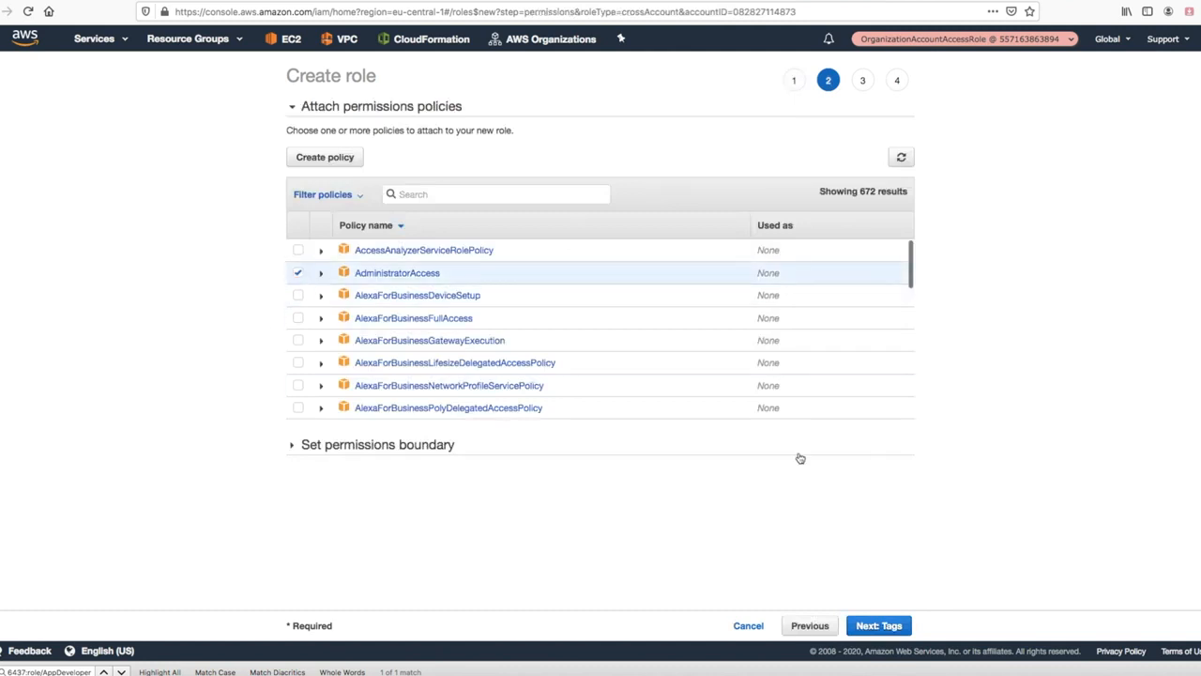
left_click(879, 626)
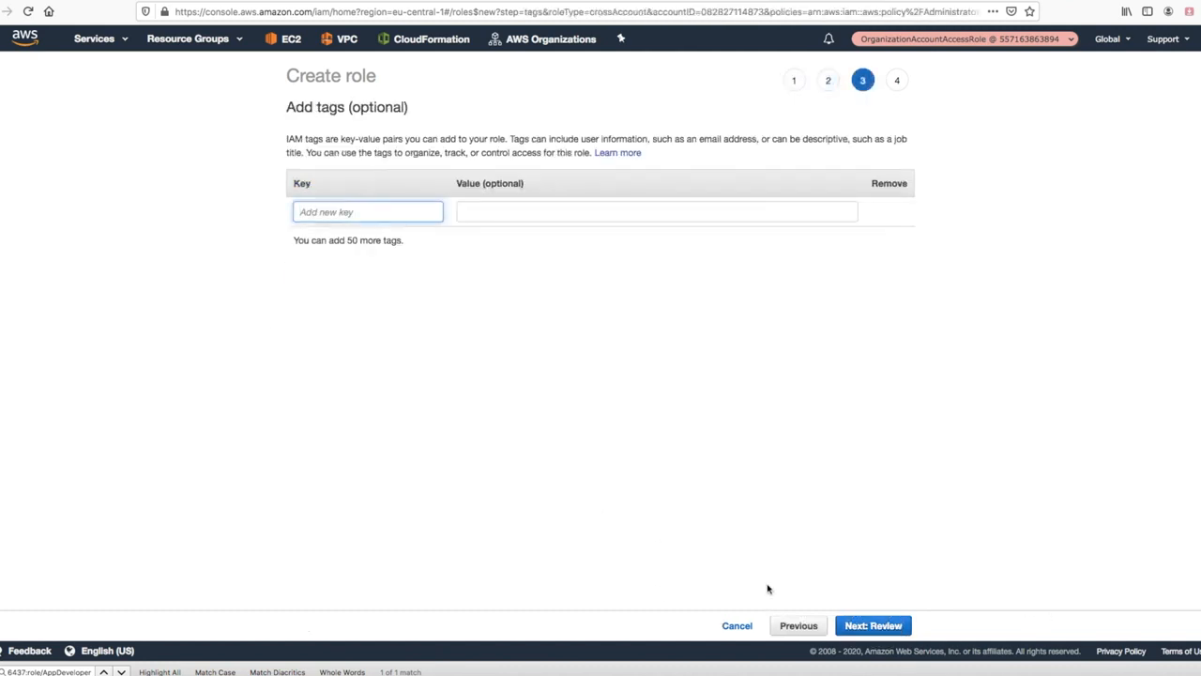
left_click(871, 625)
Step: Create the Prod account's role under the name AppDeveloper, then open its summary and dismiss the notice
left_click(509, 162)
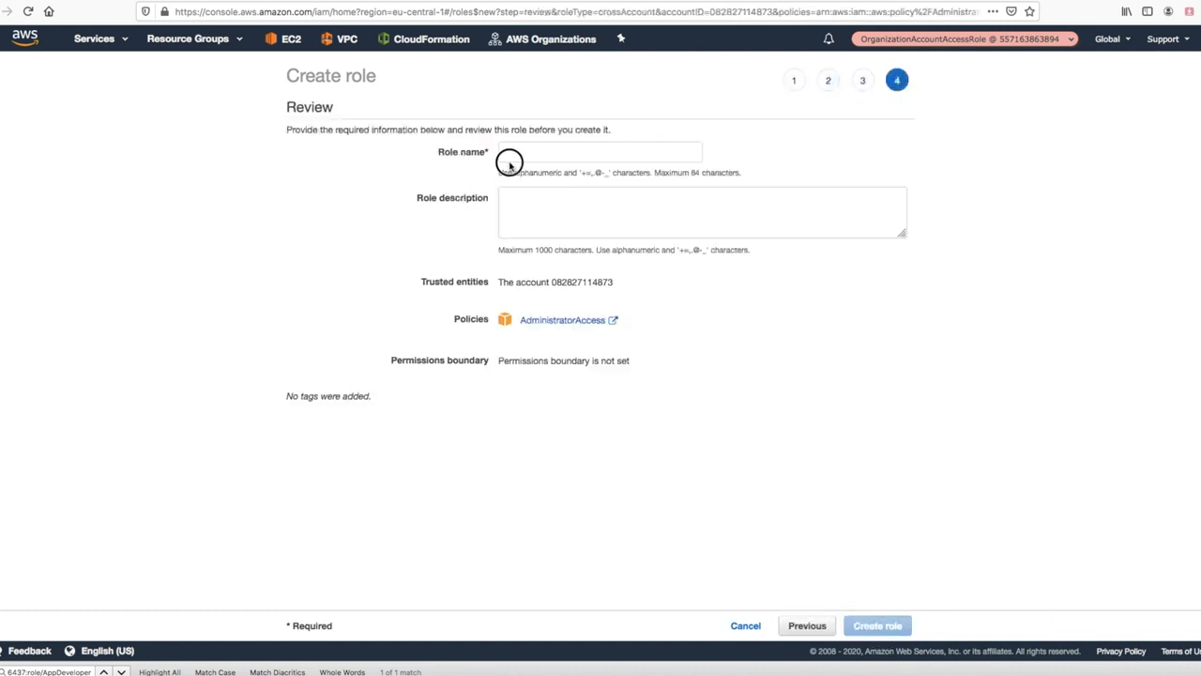
left_click(508, 154)
type("Ap")
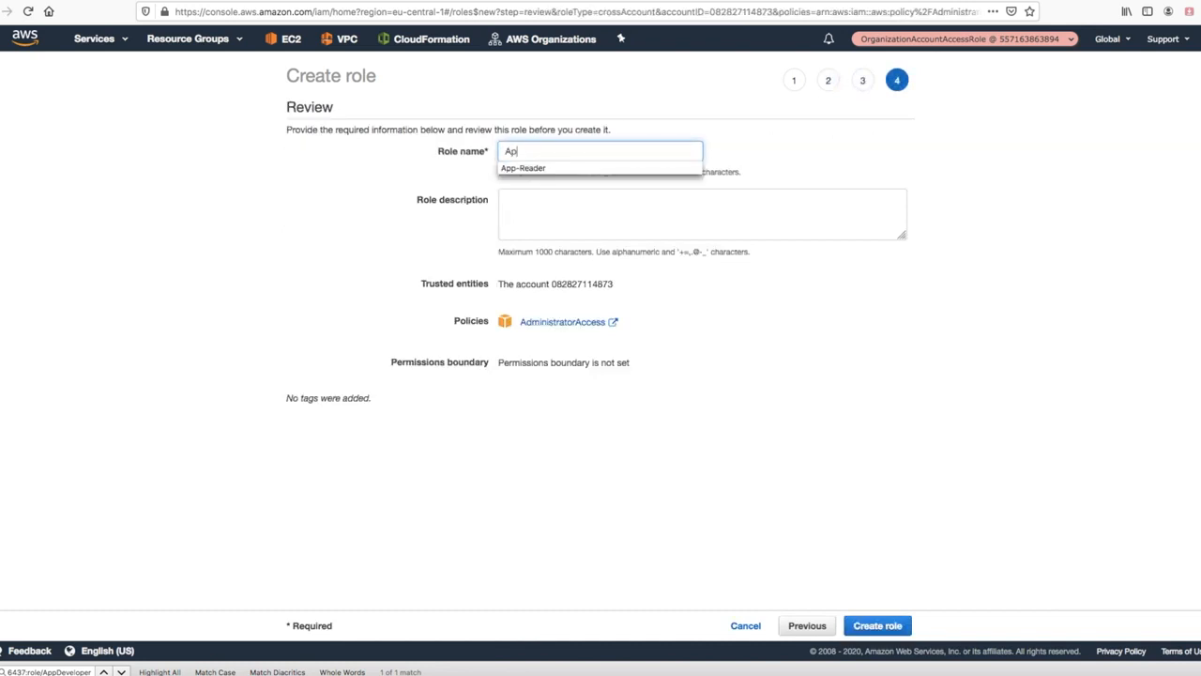
type("pDeveloper")
left_click(876, 627)
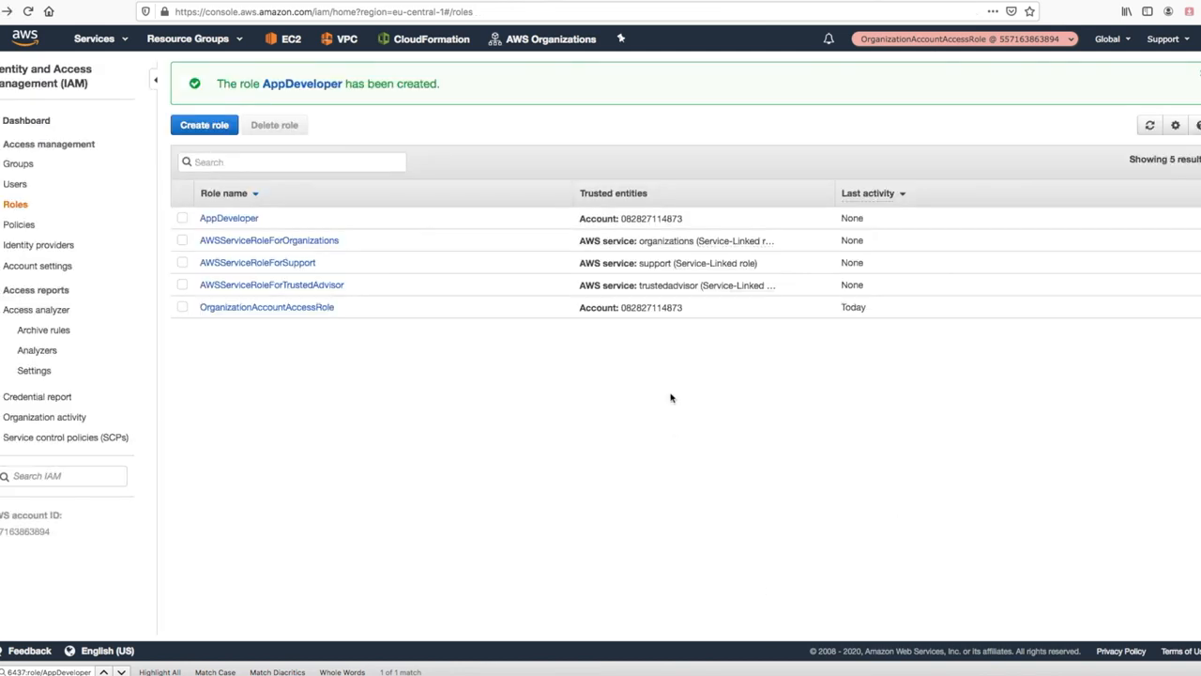
left_click(302, 85)
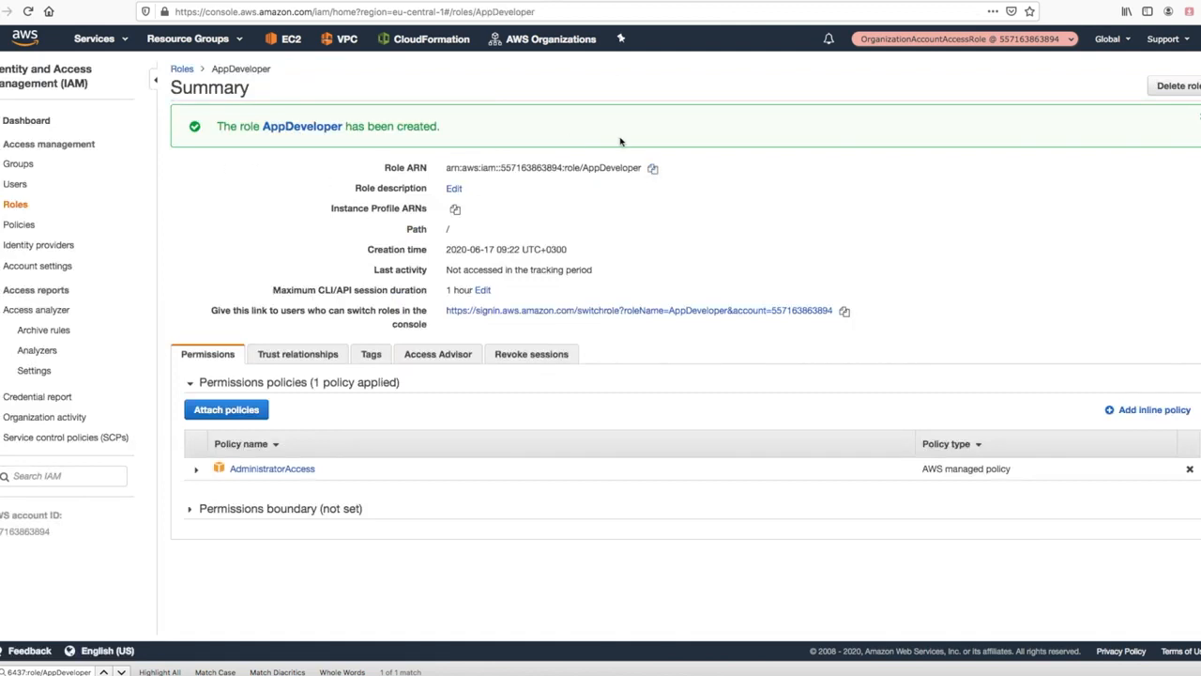
left_click(1194, 117)
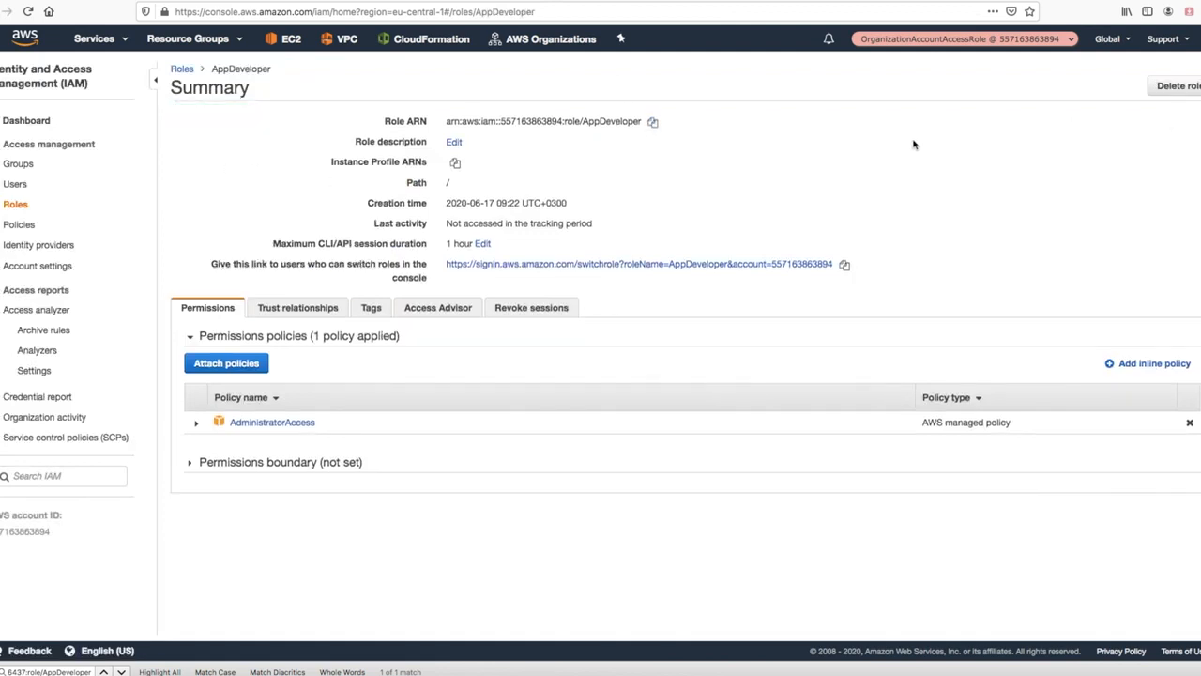
Step: Return from the Prod account to the central IAM account and check the groups and users lists
left_click(923, 42)
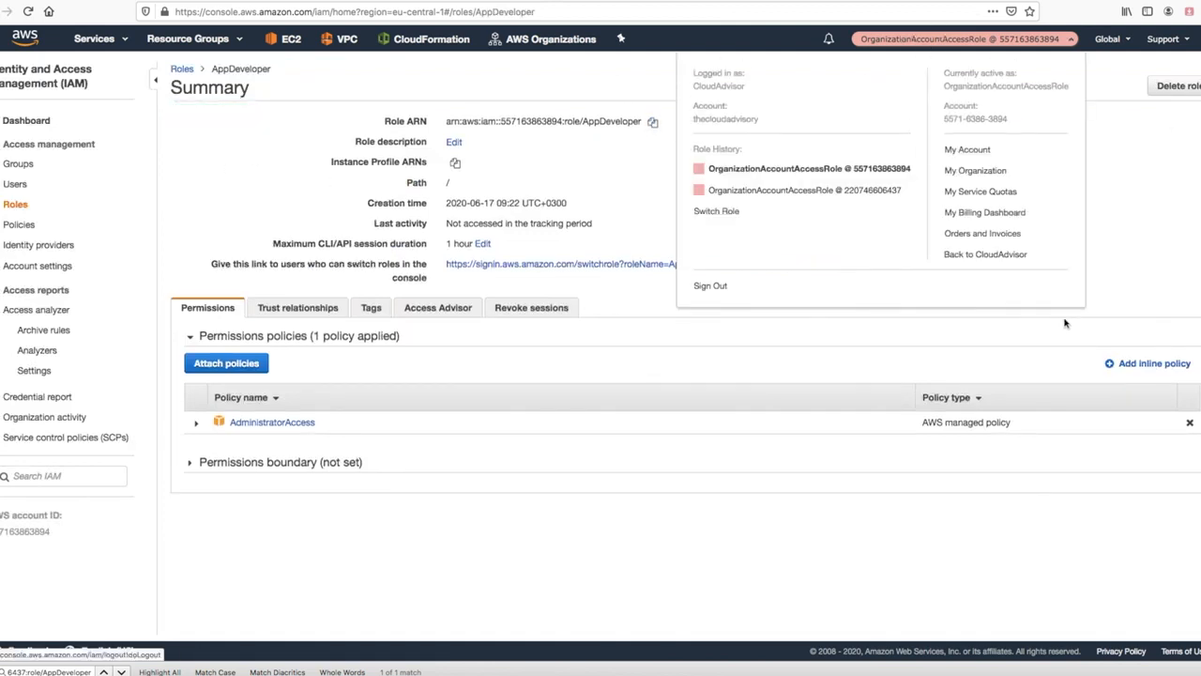
left_click(978, 257)
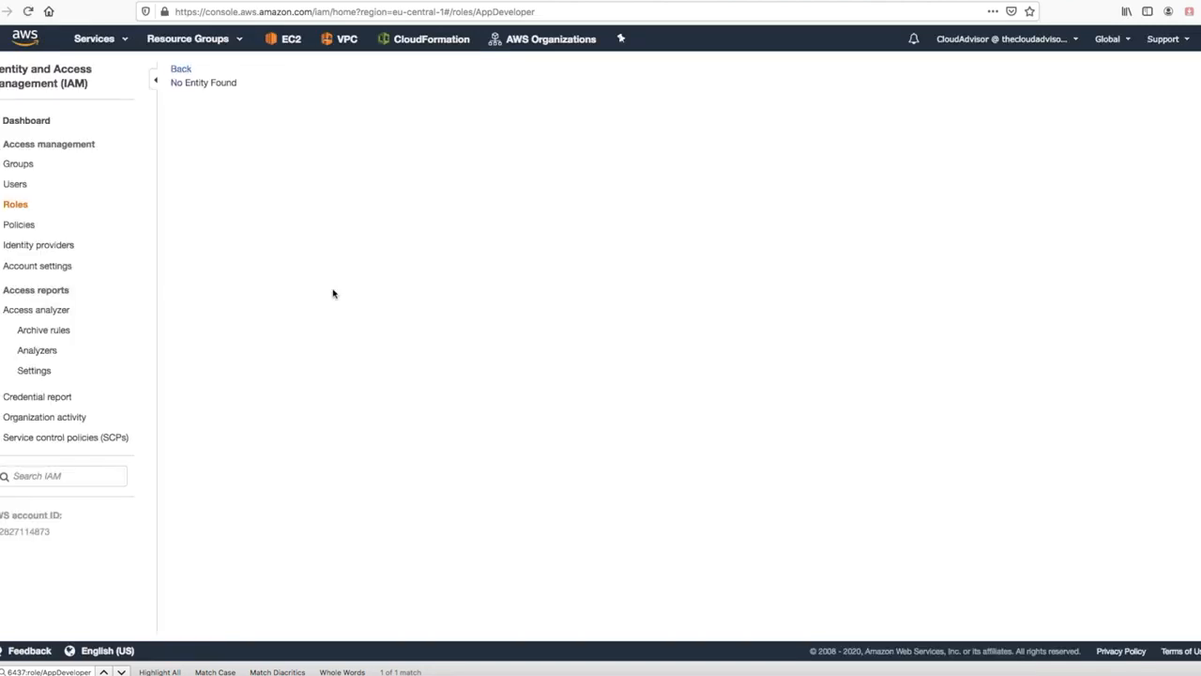
left_click(17, 164)
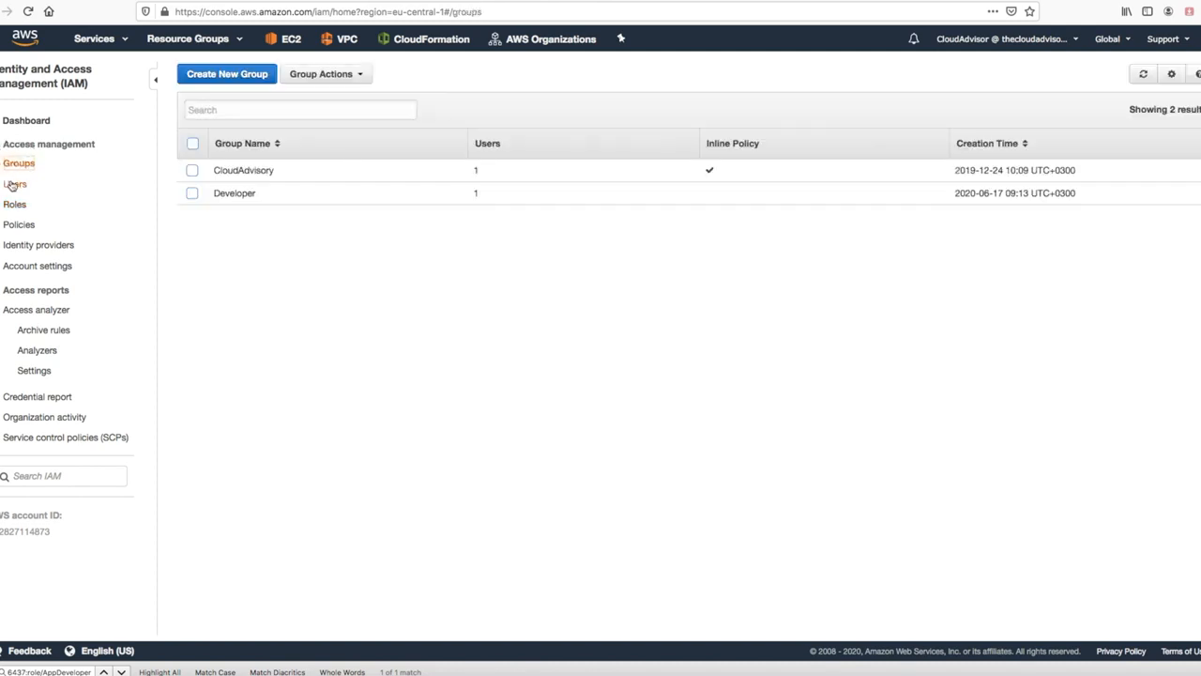
left_click(13, 184)
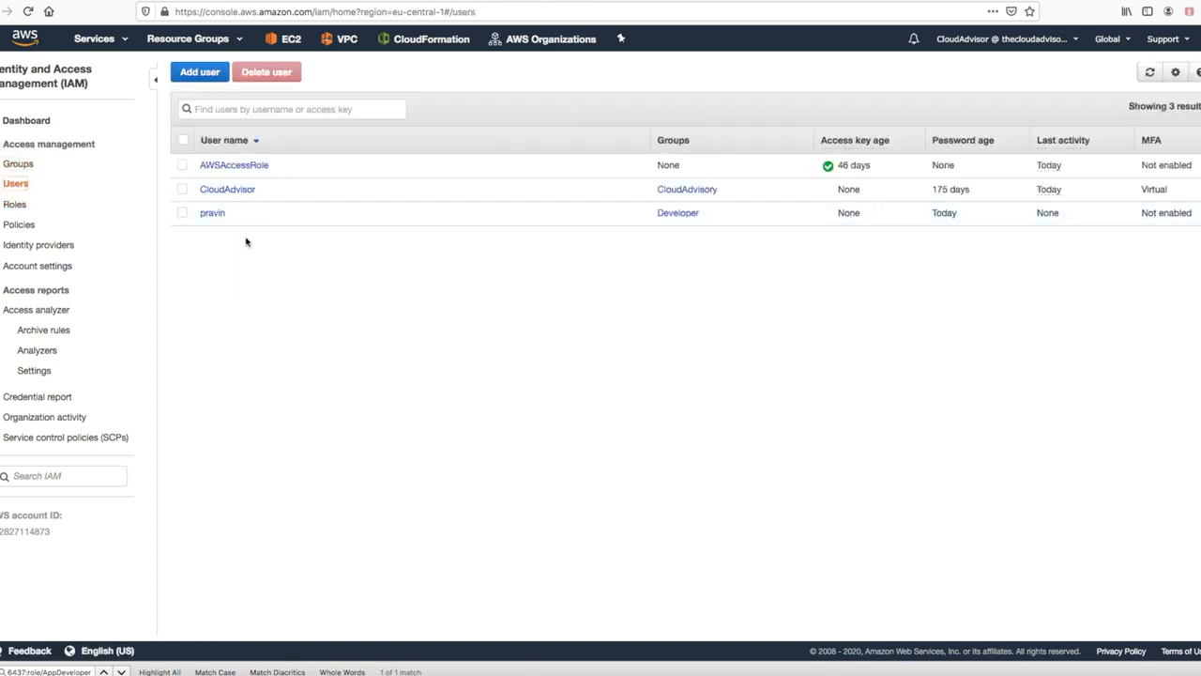
Step: Copy the IAM users sign-in link from the central account's IAM dashboard
left_click(25, 122)
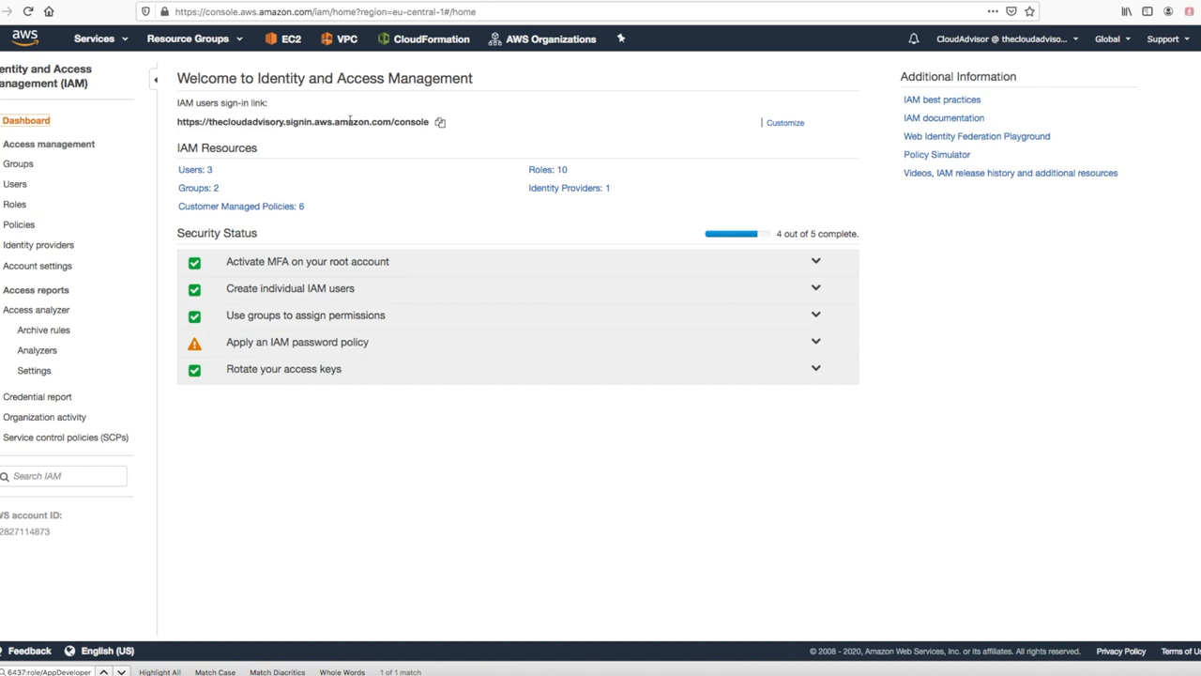
left_click(442, 124)
left_click(440, 122)
Step: Open the copied sign-in link in a new private browser window and sign in with the developer's IAM user name and password
left_click(1200, 11)
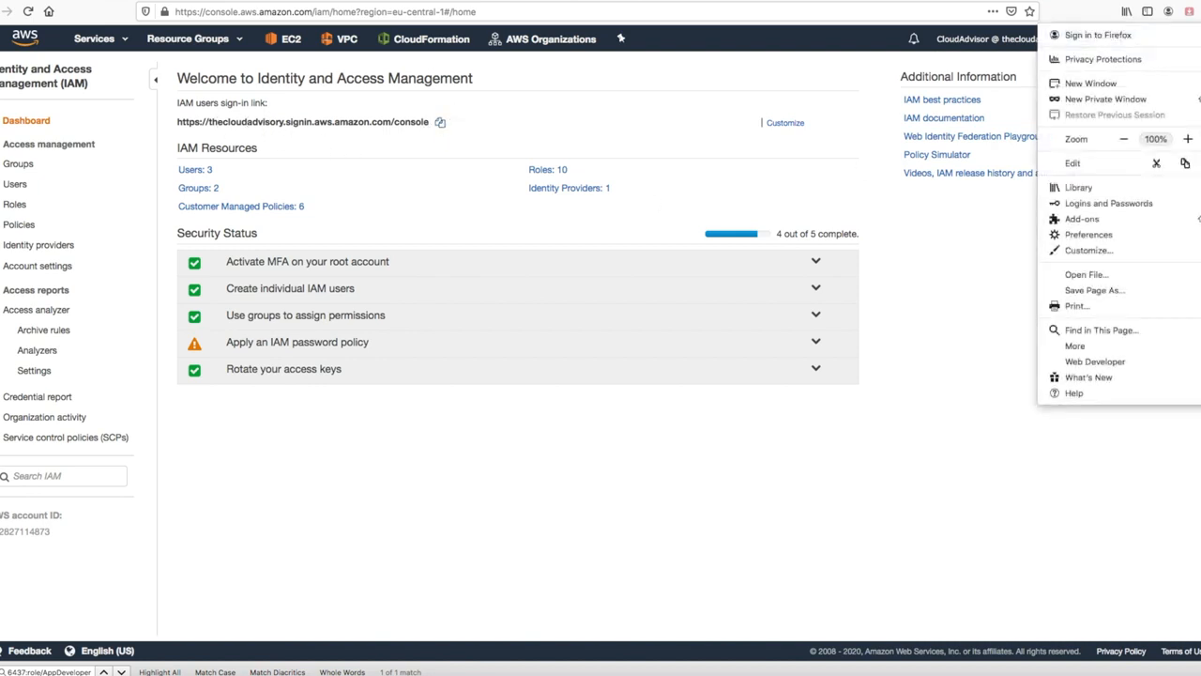
left_click(1098, 99)
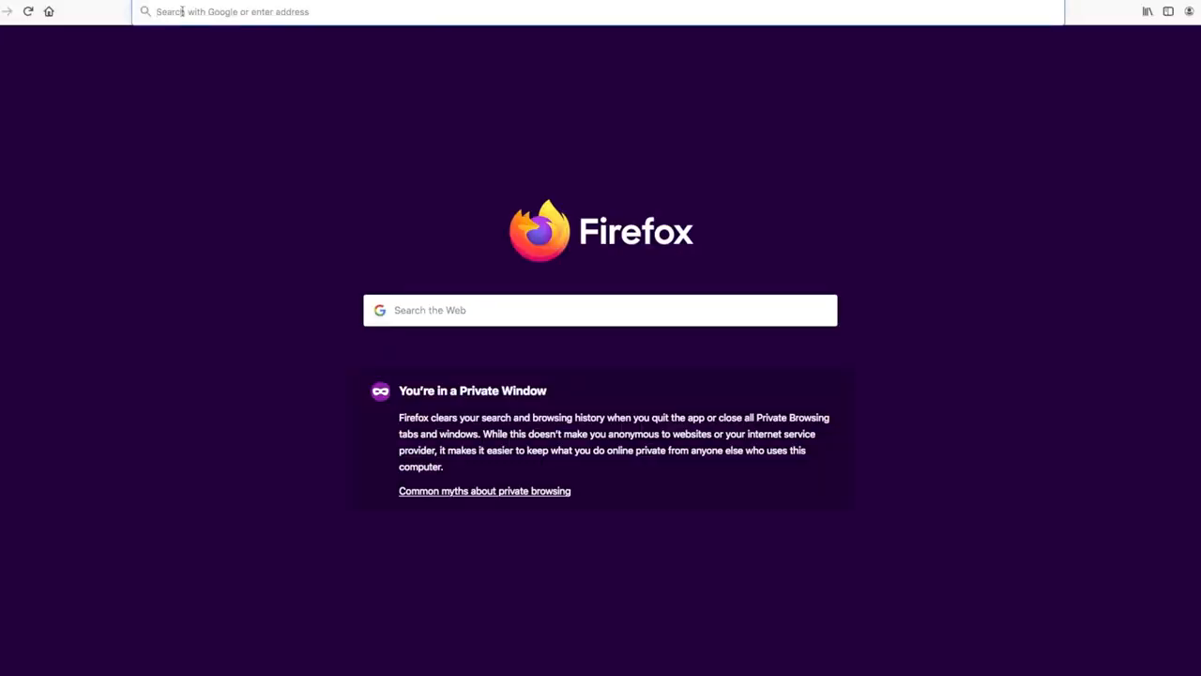
key("super+v")
key("Return")
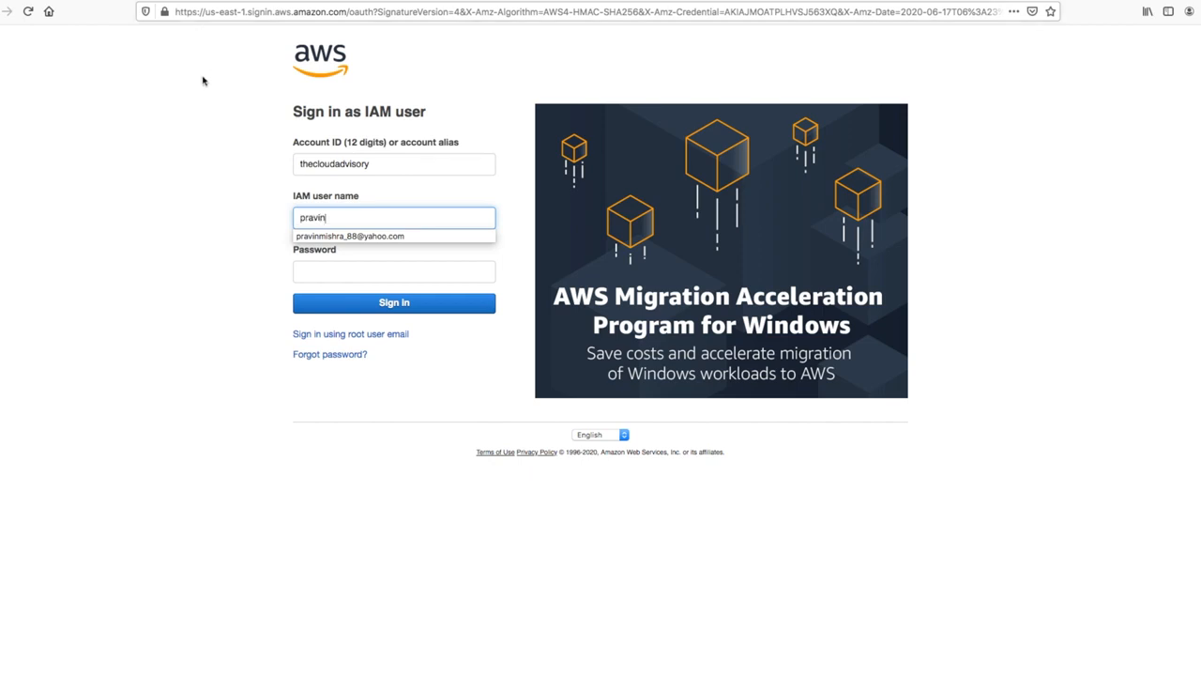
left_click(306, 273)
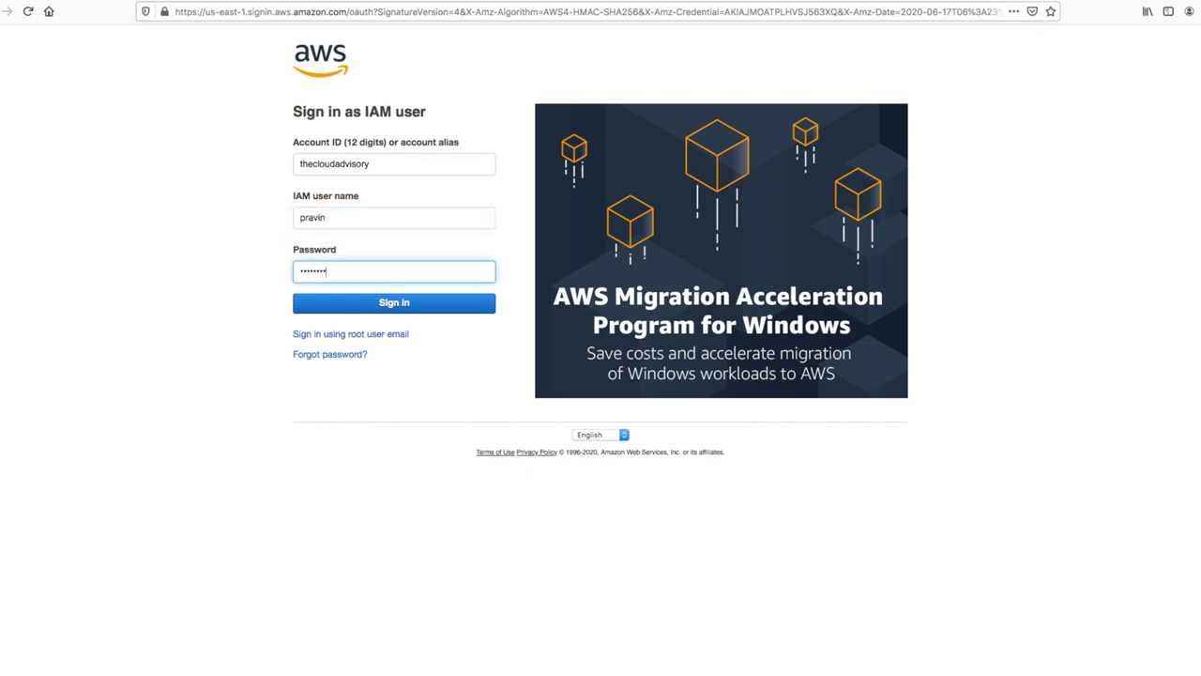
left_click(397, 303)
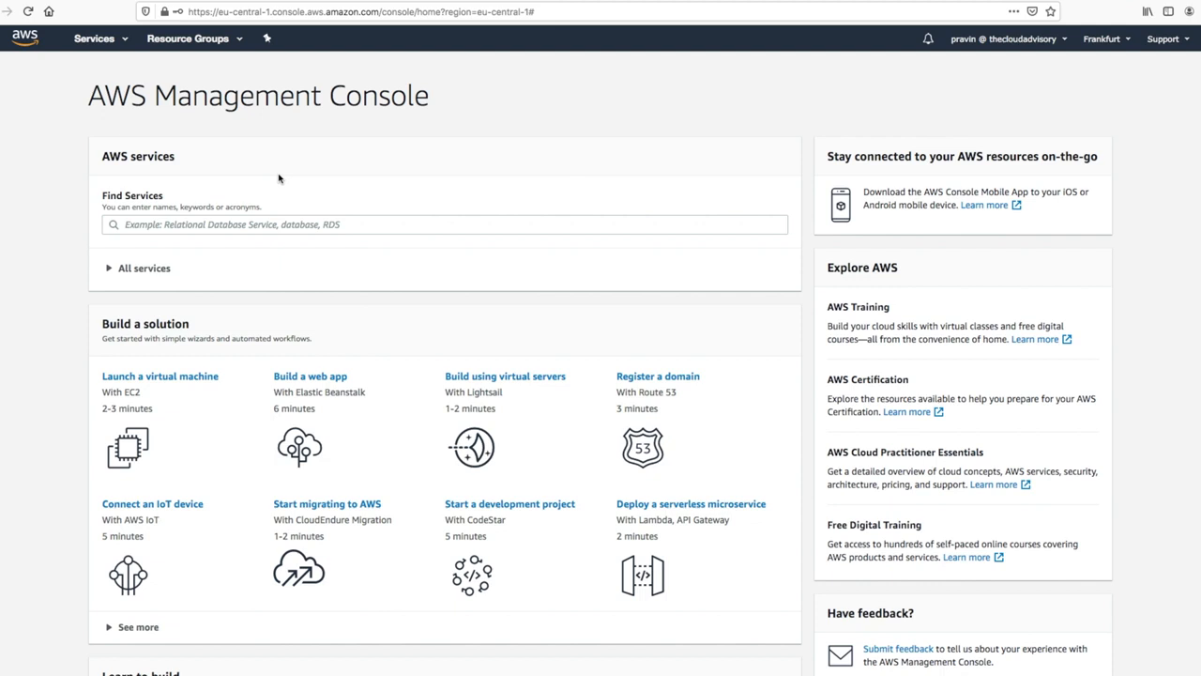
Step: Open the EC2 running instances list in the Frankfurt region to test the developer's access in the central account
left_click(124, 42)
left_click(179, 143)
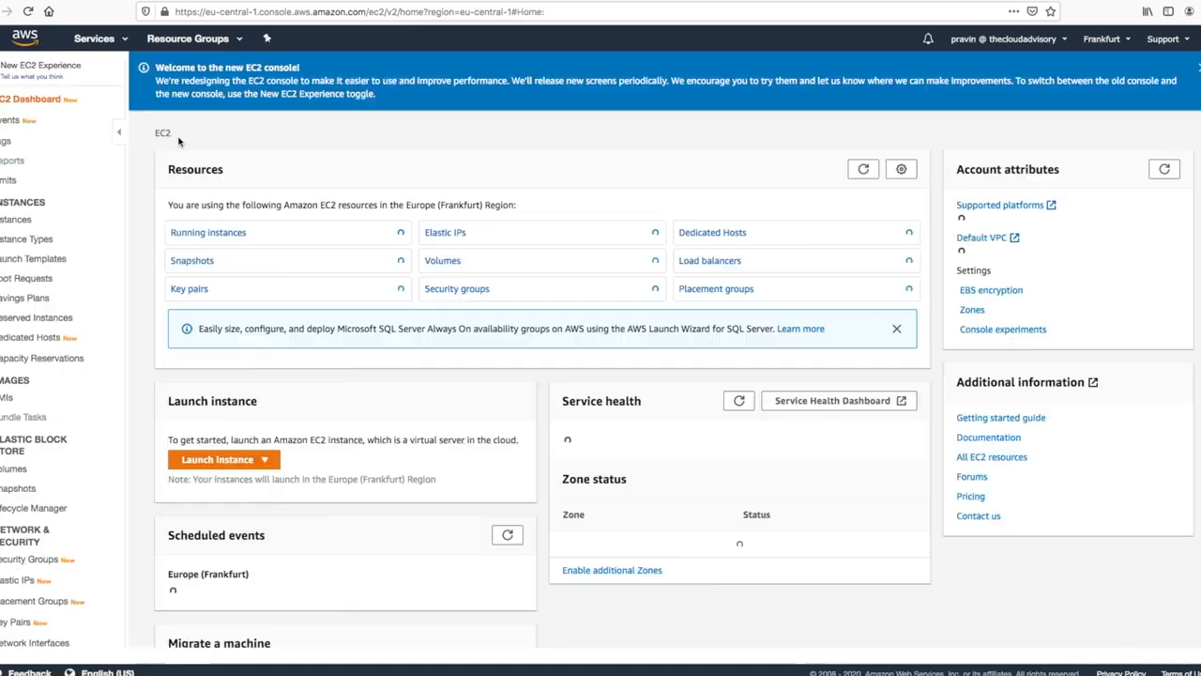
left_click(197, 236)
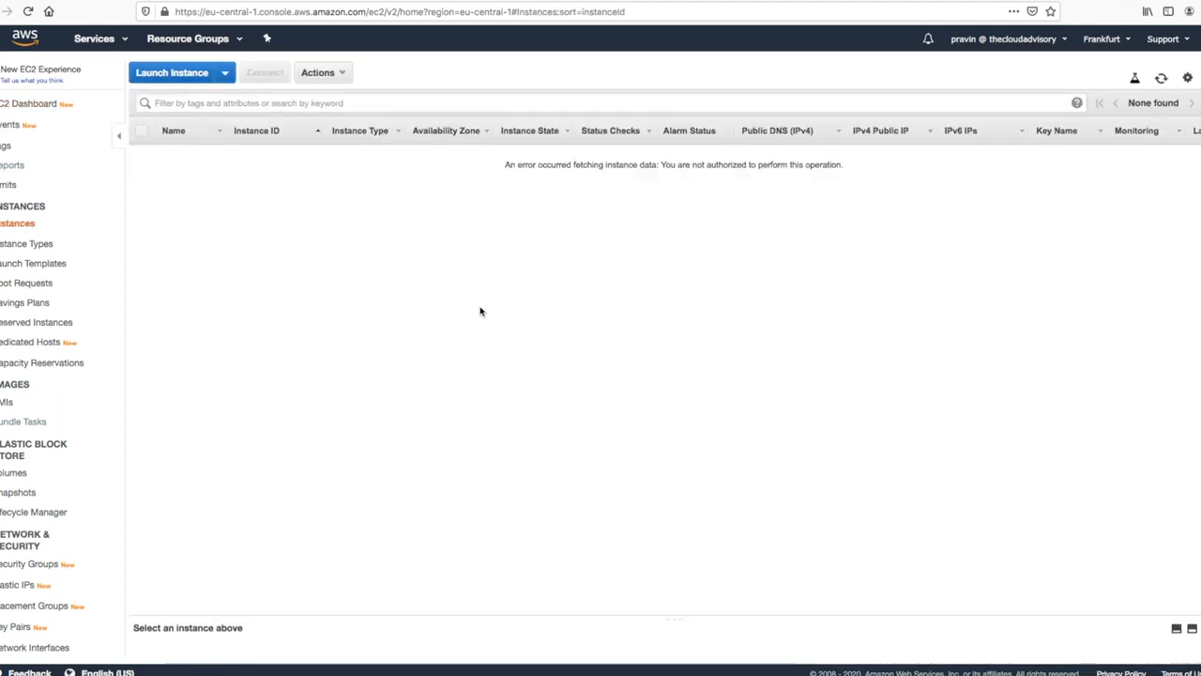
left_click_drag(506, 164, 845, 165)
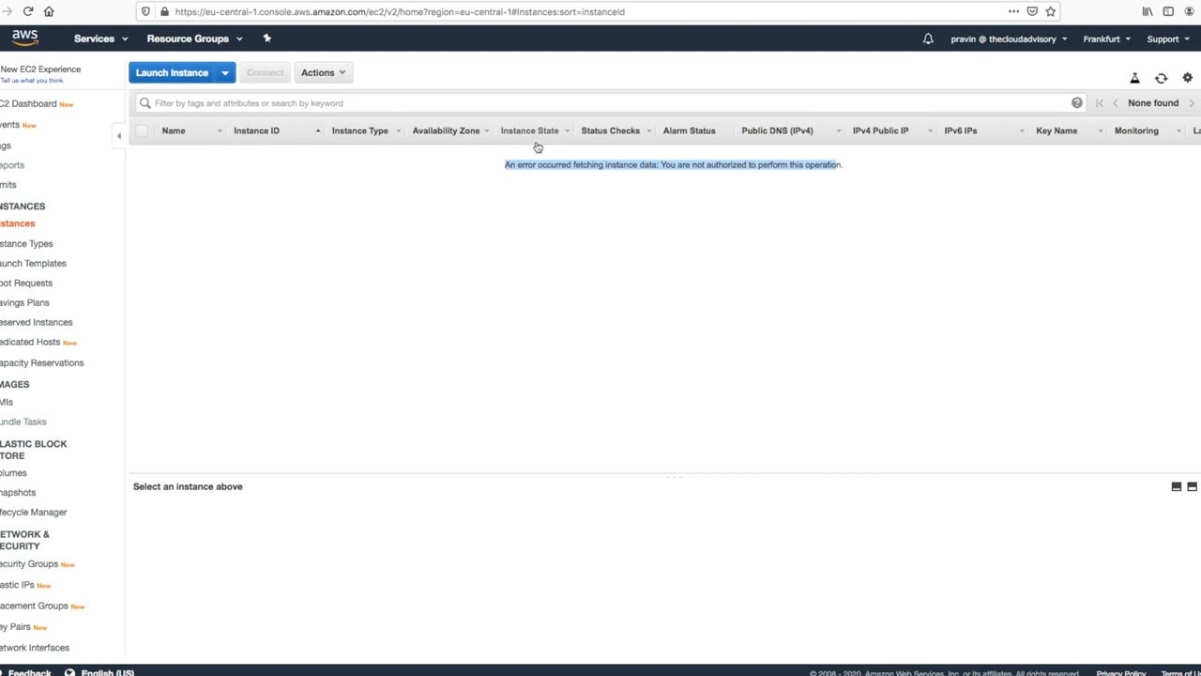
Step: Open the Switch Role form for the signed-in IAM user and enter AppDeveloper as the role
left_click(1028, 43)
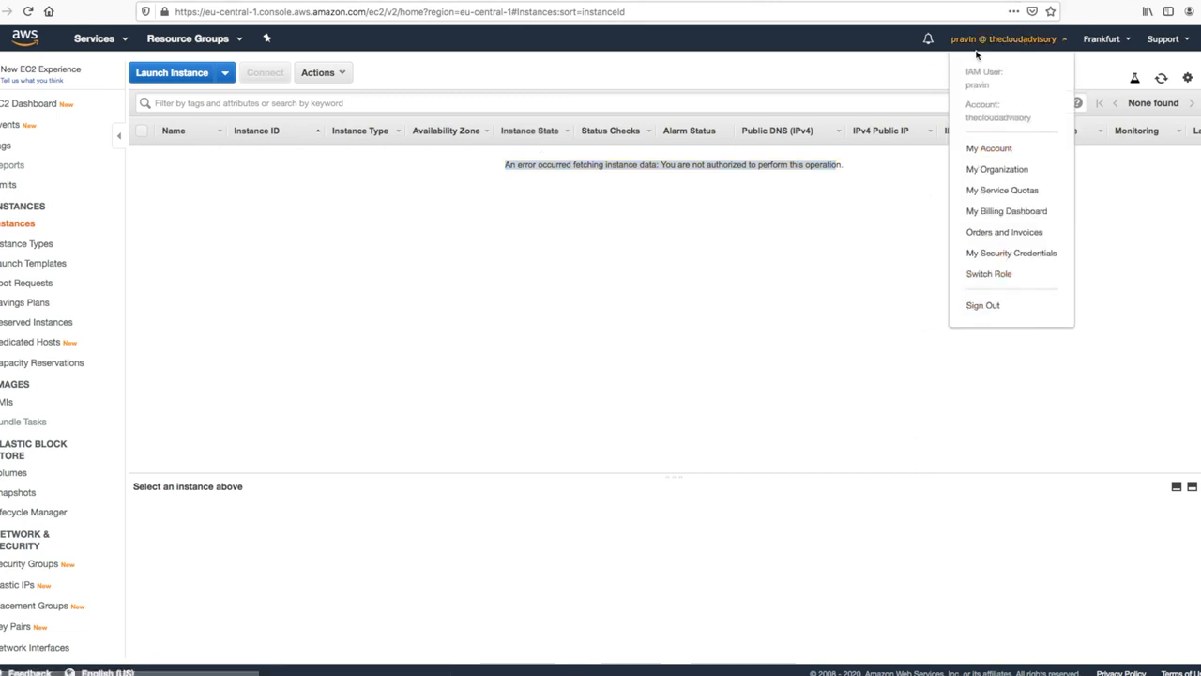
left_click(985, 274)
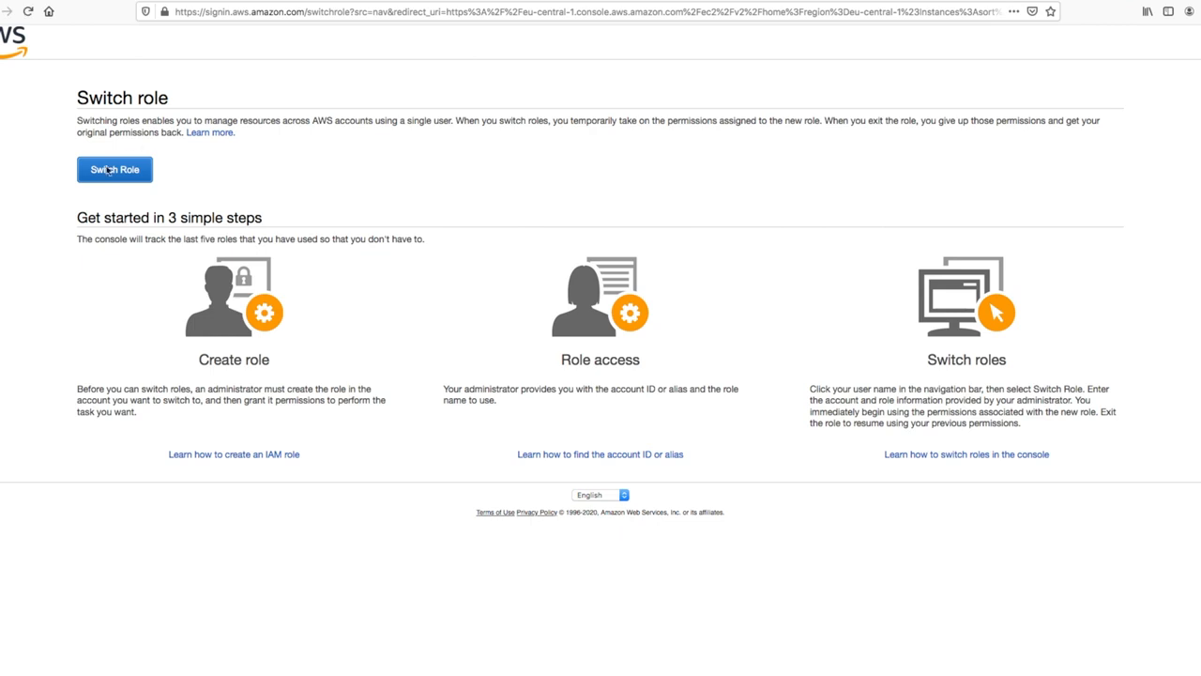
left_click(111, 173)
left_click(515, 148)
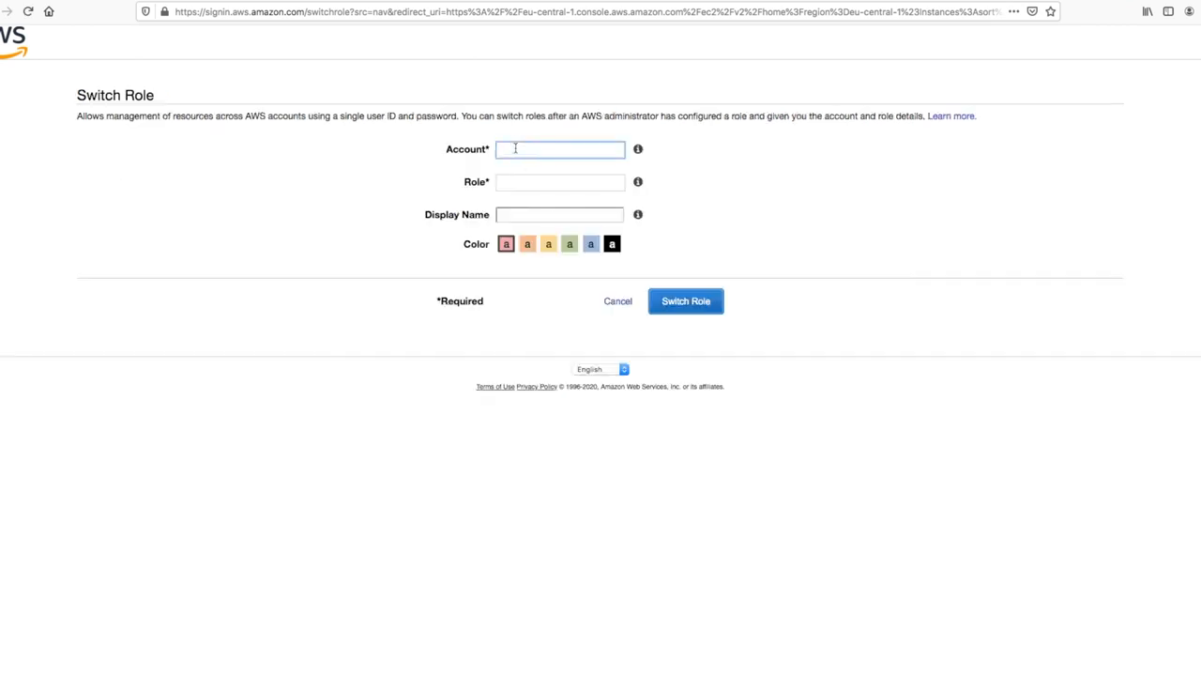
left_click(515, 183)
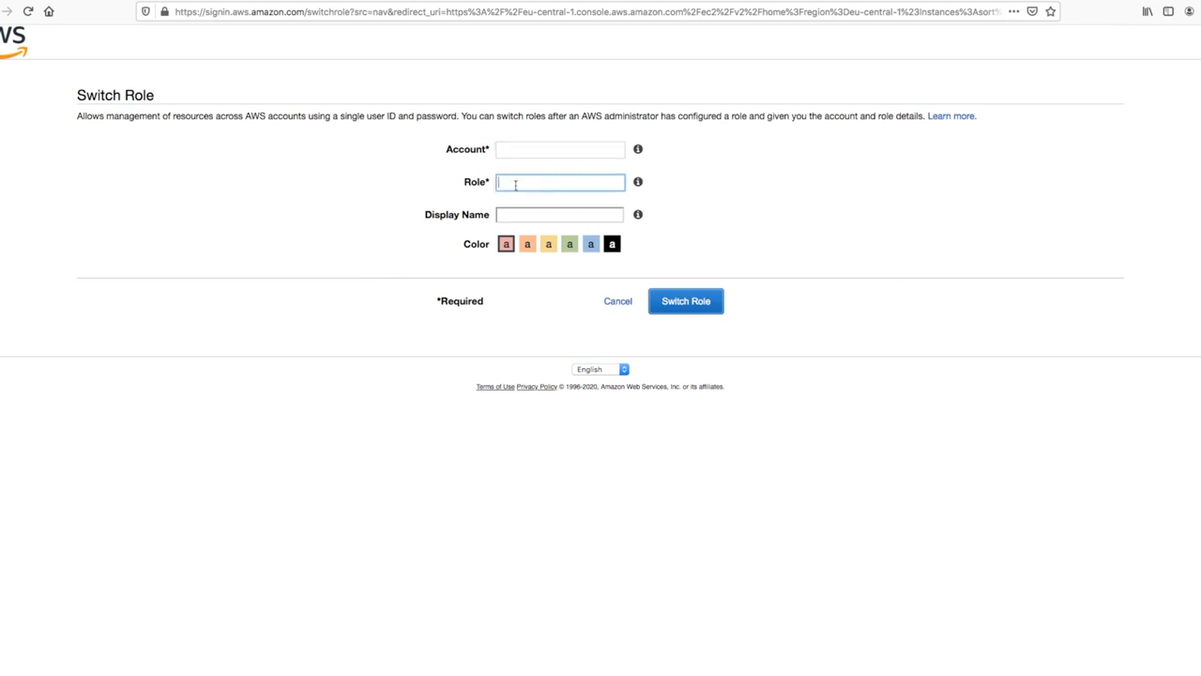
type("AppDeveloper")
Step: Paste the first target account's ID to switch into its AppDeveloper role and start launching an EC2 instance to test access
key("super+Tab")
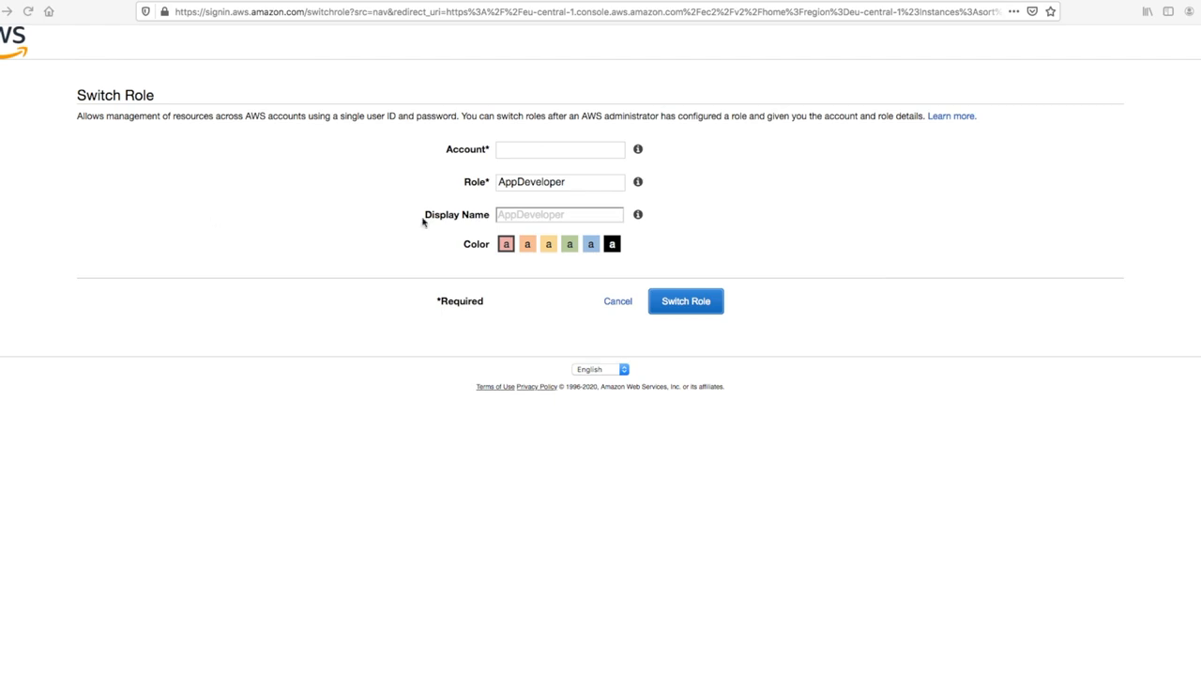
key("super+Tab")
key("super+v")
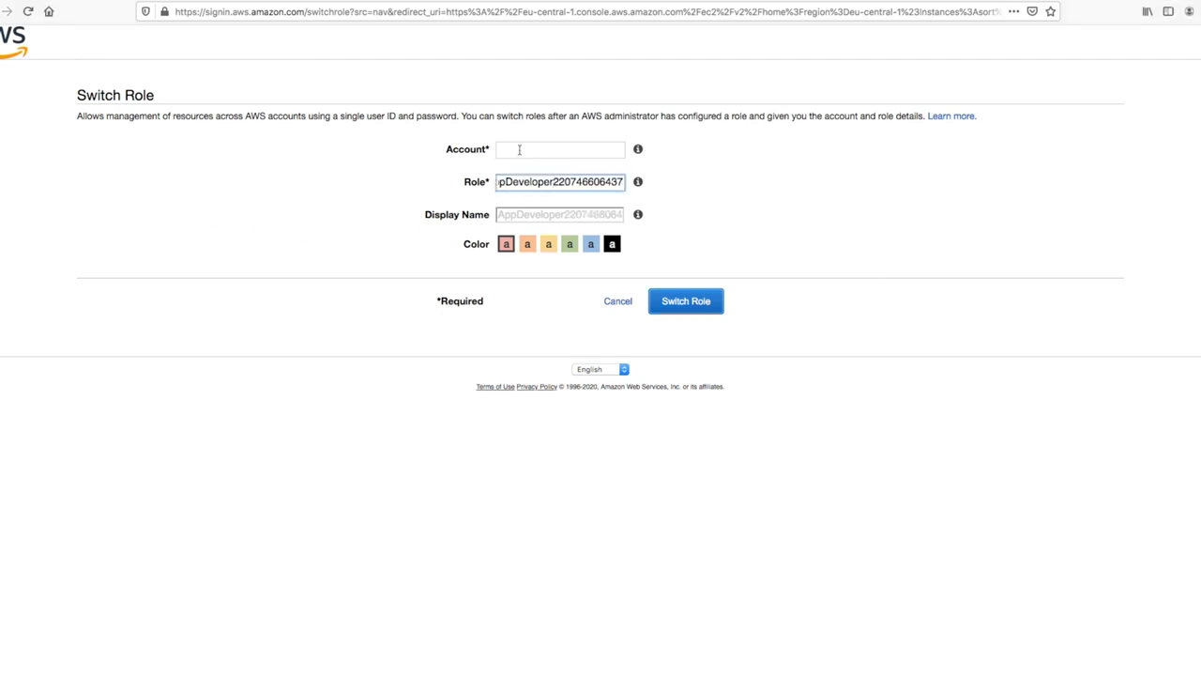
key("super+z")
left_click(502, 153)
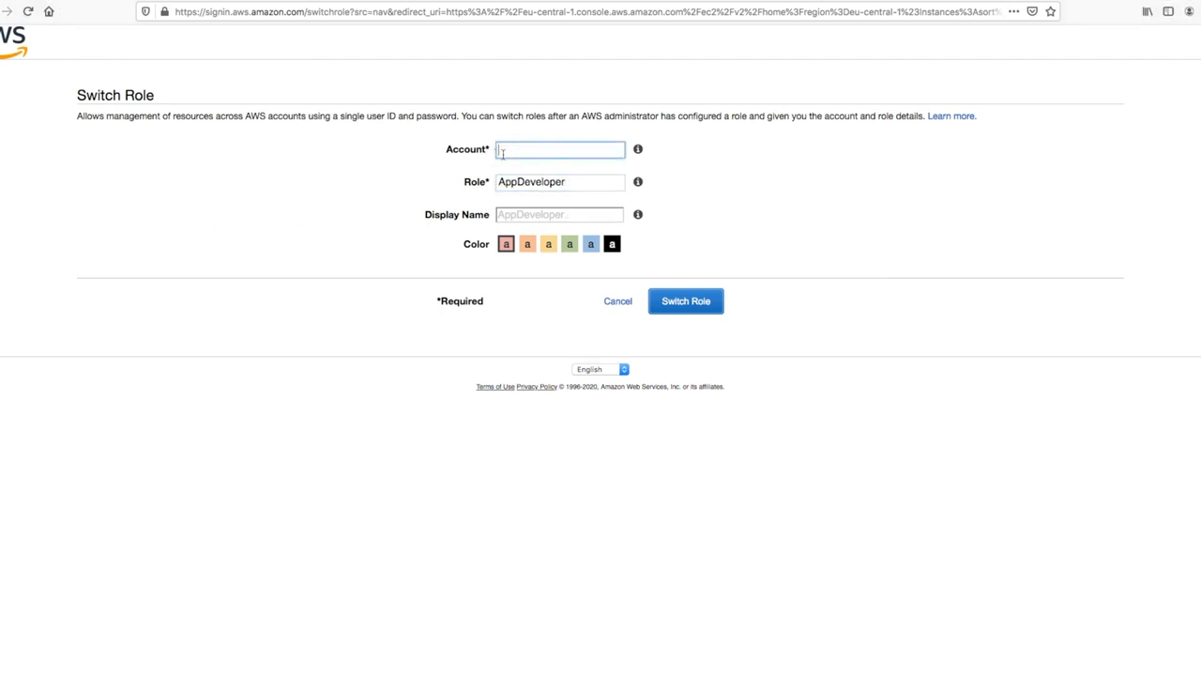
key("super+v")
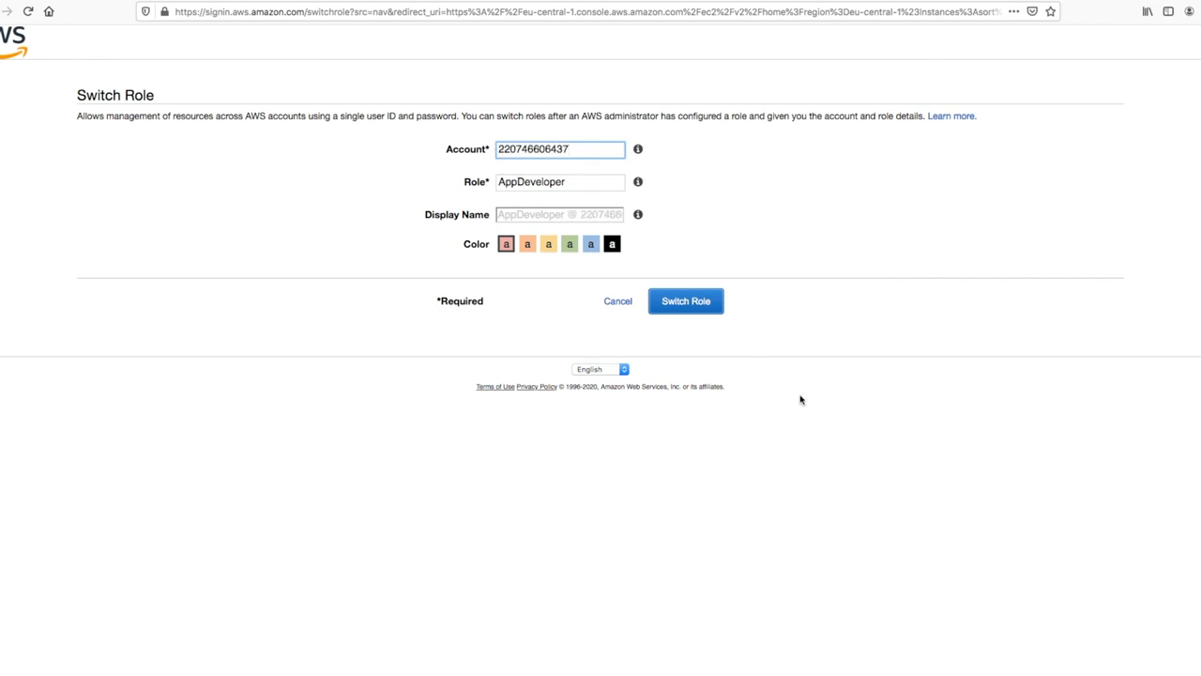
left_click(701, 312)
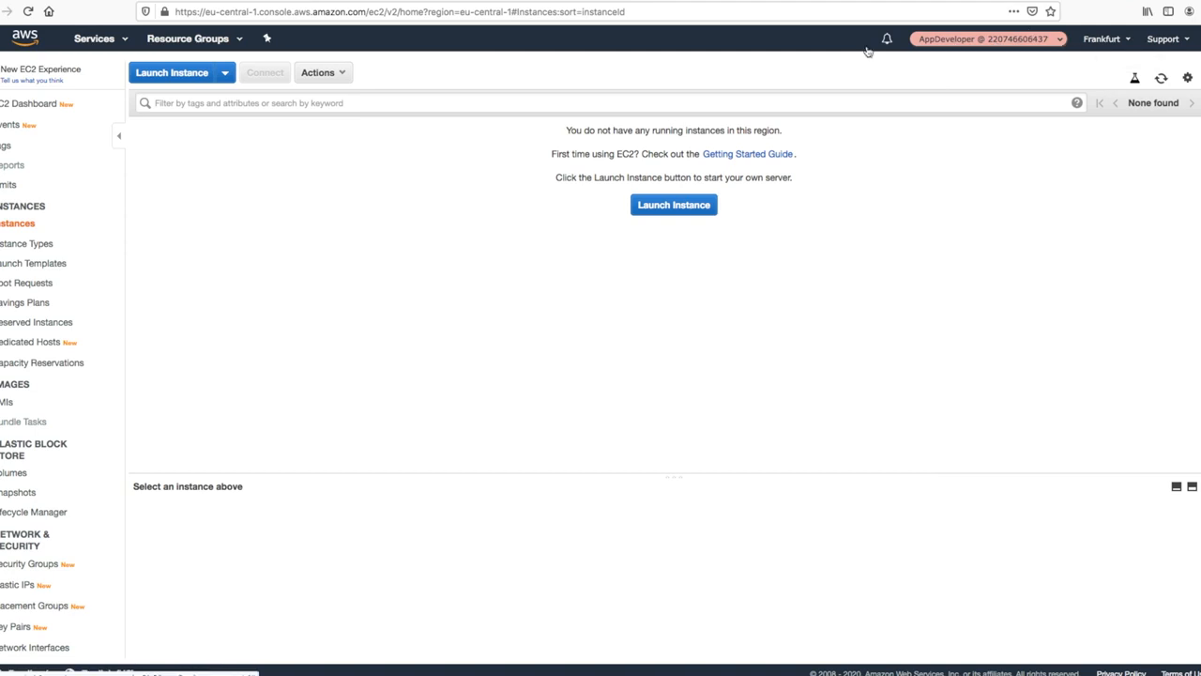
left_click(674, 204)
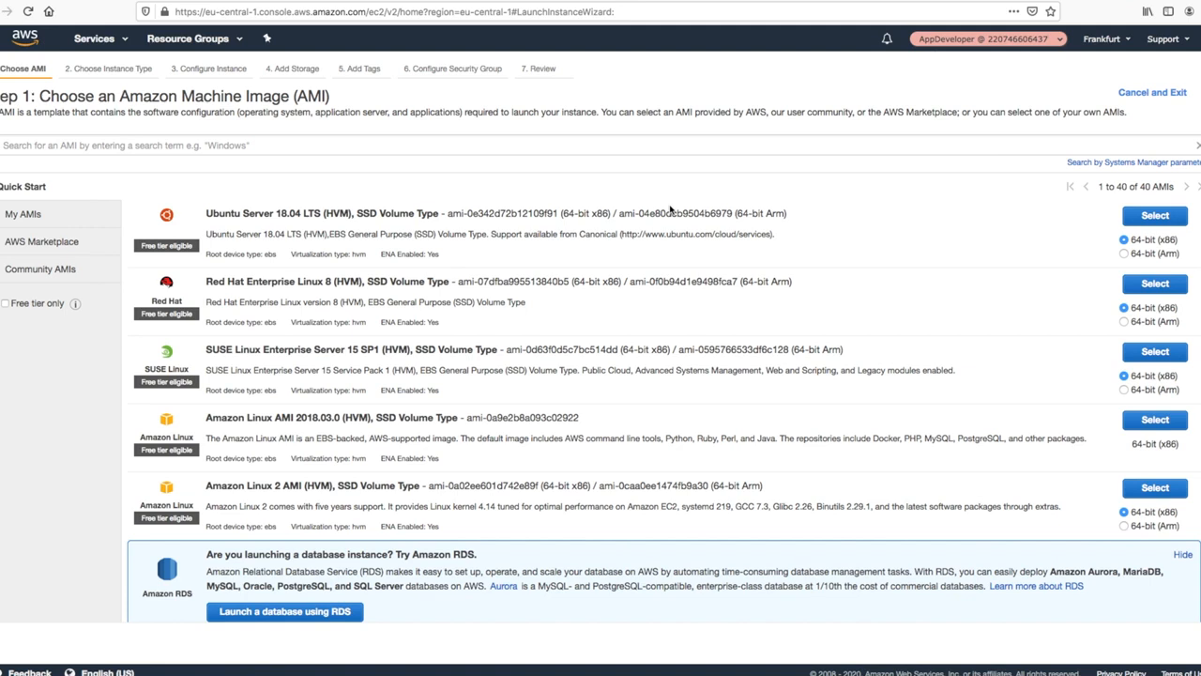
Step: Try to switch to the AppDeveloper role in the second target account using that account's ID
left_click(1042, 39)
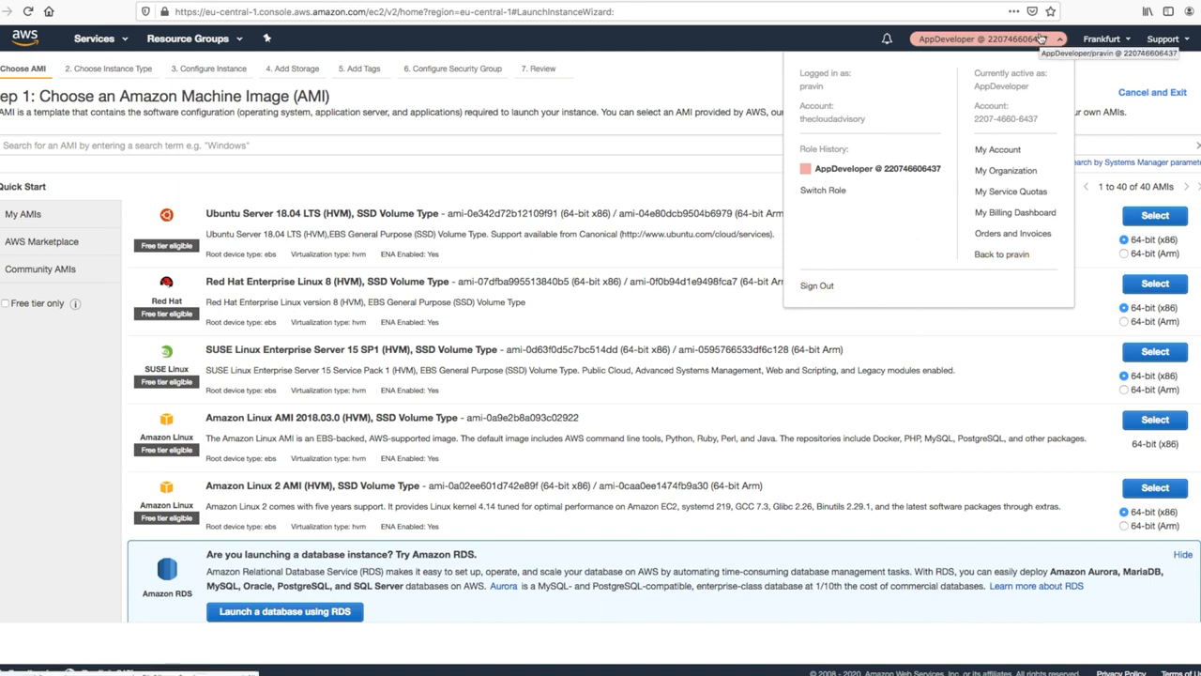
left_click(828, 191)
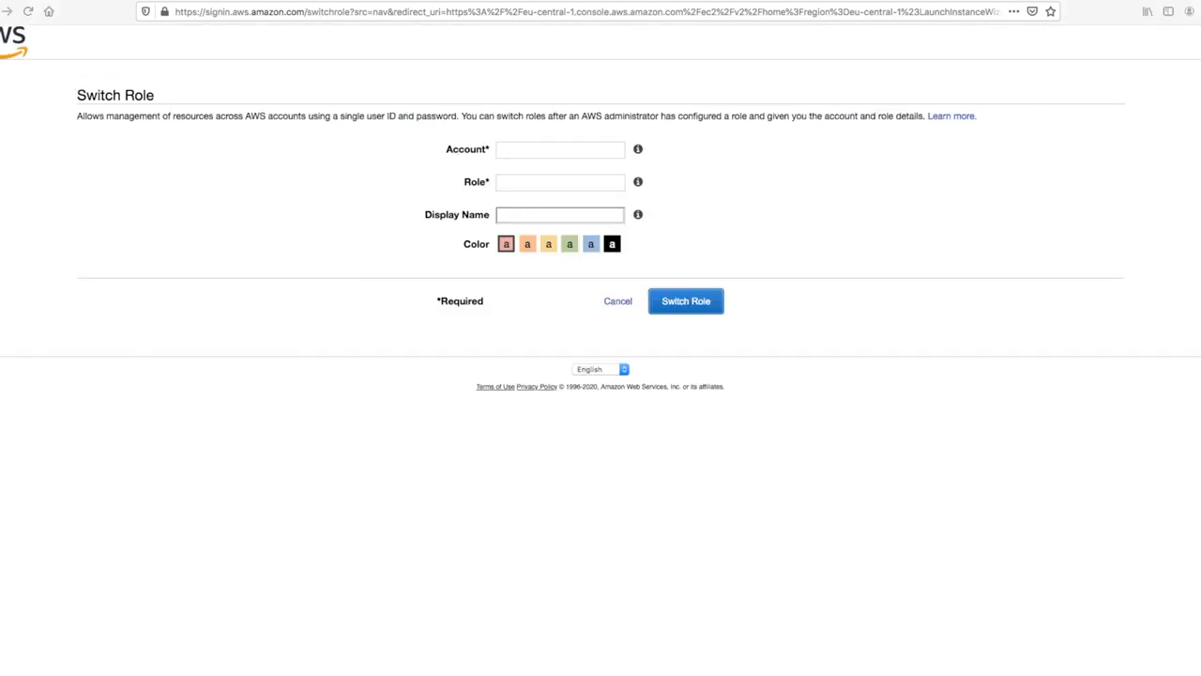
left_click(531, 148)
key("super+v")
left_click(520, 186)
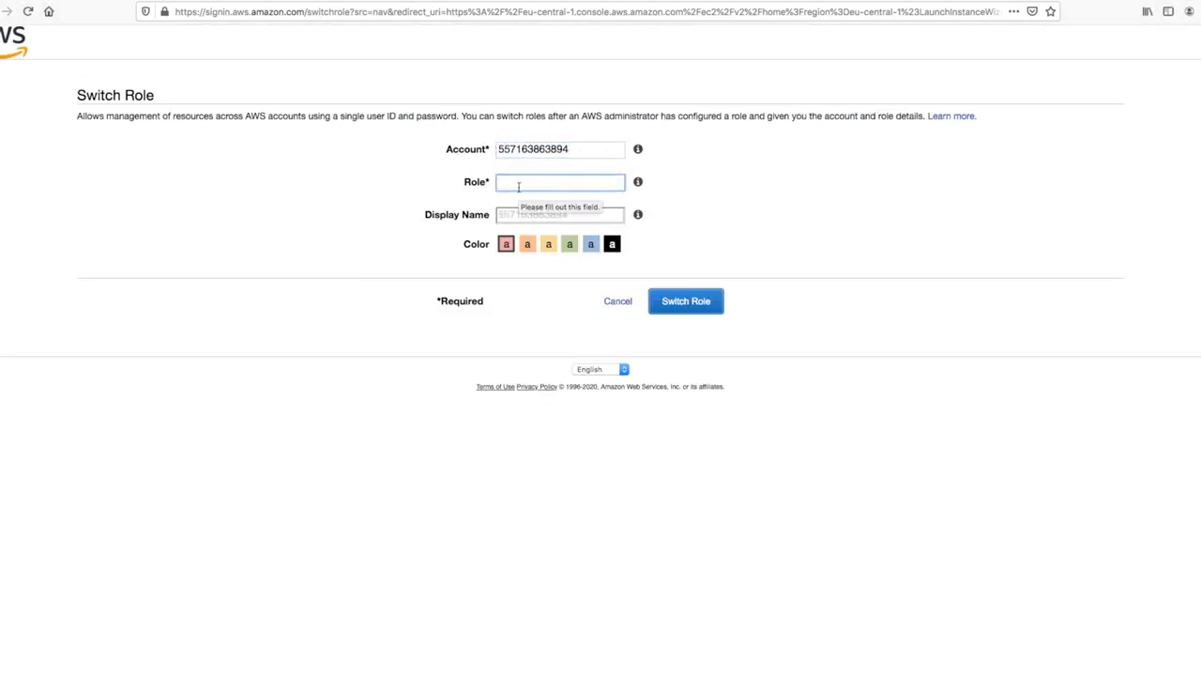
type("AppDe")
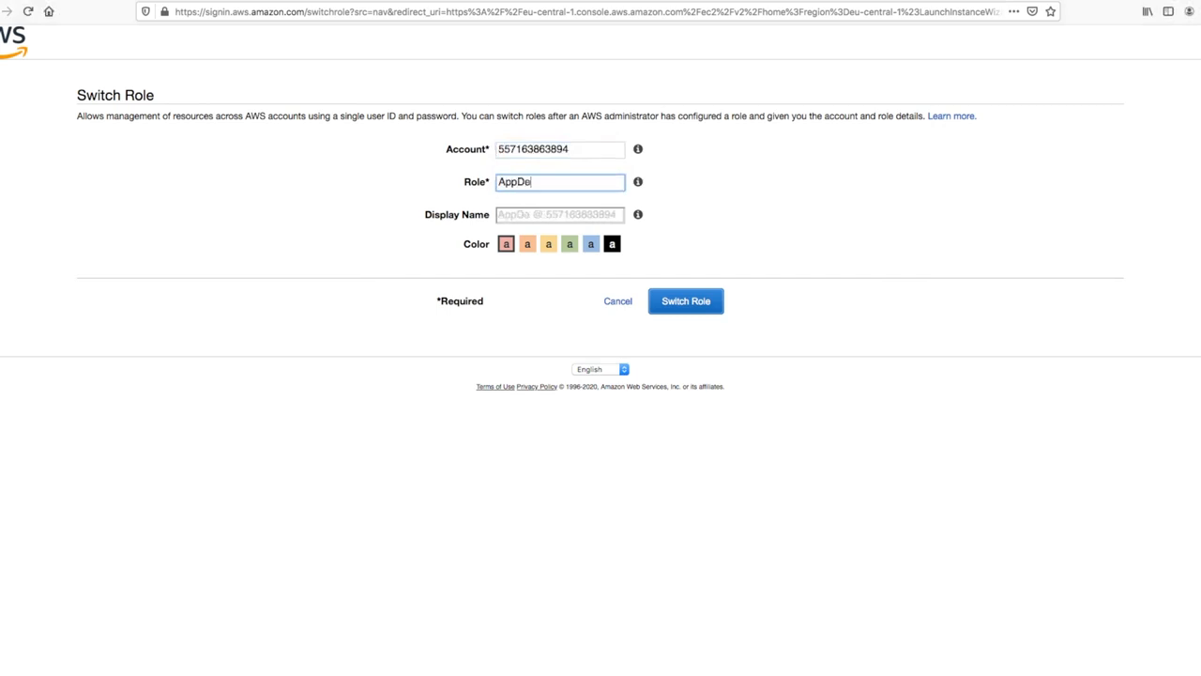
type("velope")
key("BackSpace")
key("BackSpace")
key("BackSpace")
key("Return")
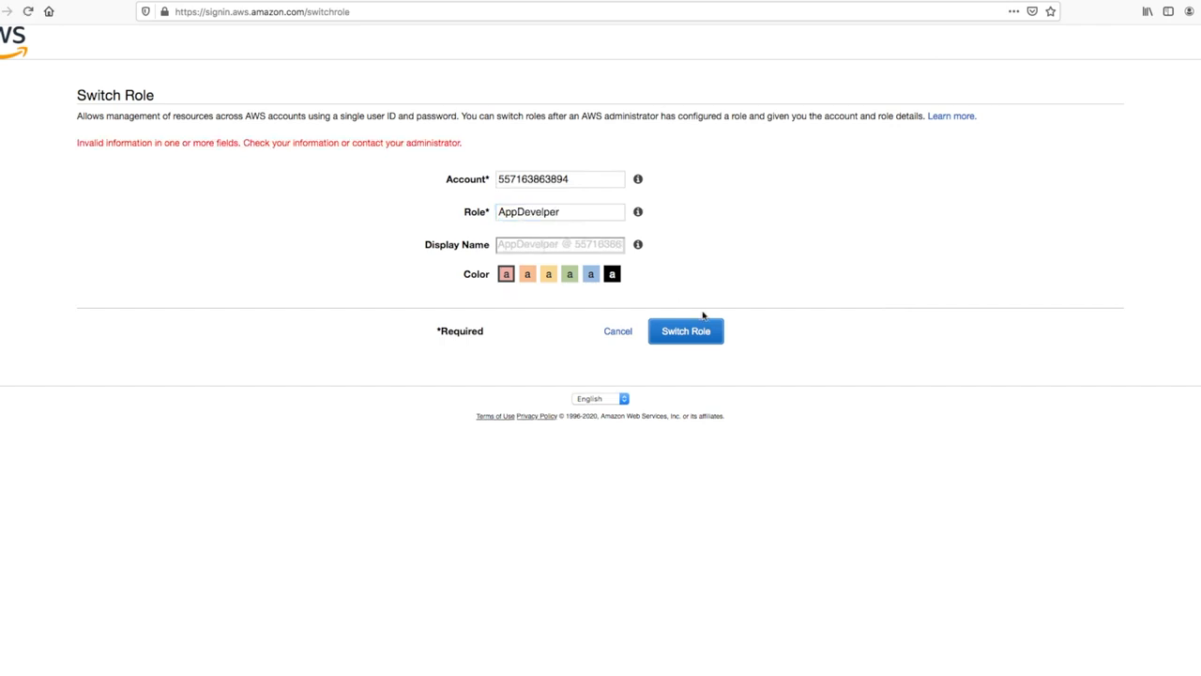
Step: Correct the role name to AppDeveloper and switch into the second target account
left_click(564, 214)
key("BackSpace")
key("BackSpace")
key("BackSpace")
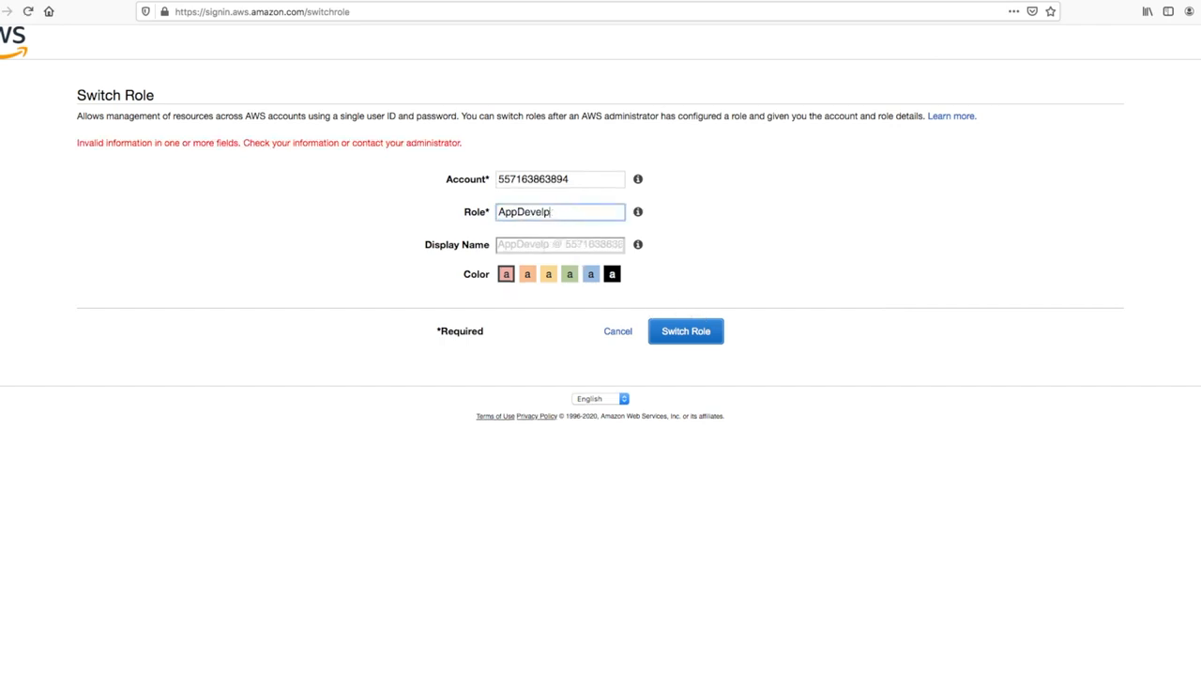
type("oper")
left_click(696, 333)
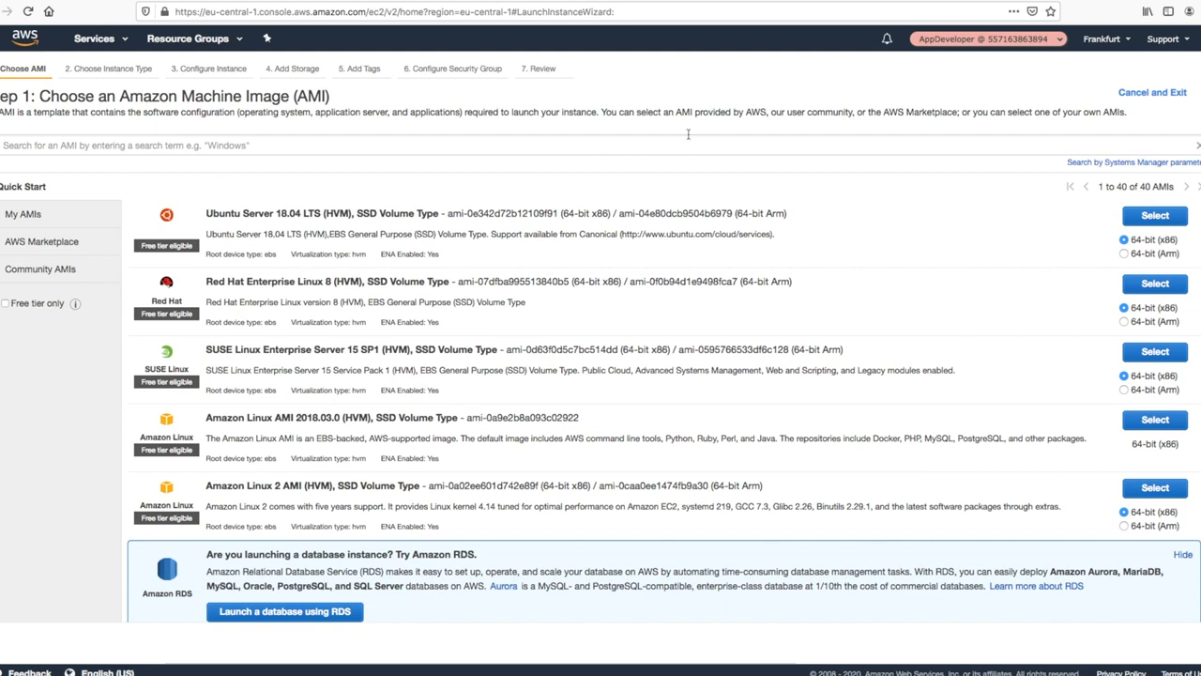
Step: Switch back from the AppDeveloper role to the original IAM user and sign out of the console
left_click(25, 40)
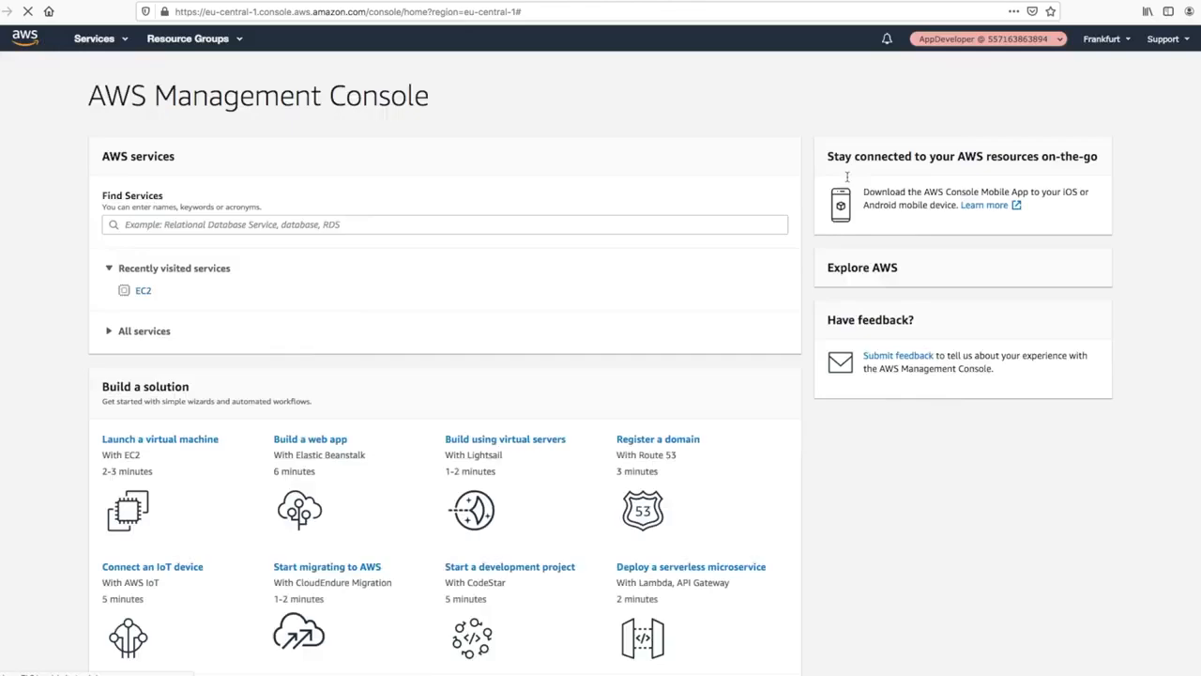
left_click(1010, 39)
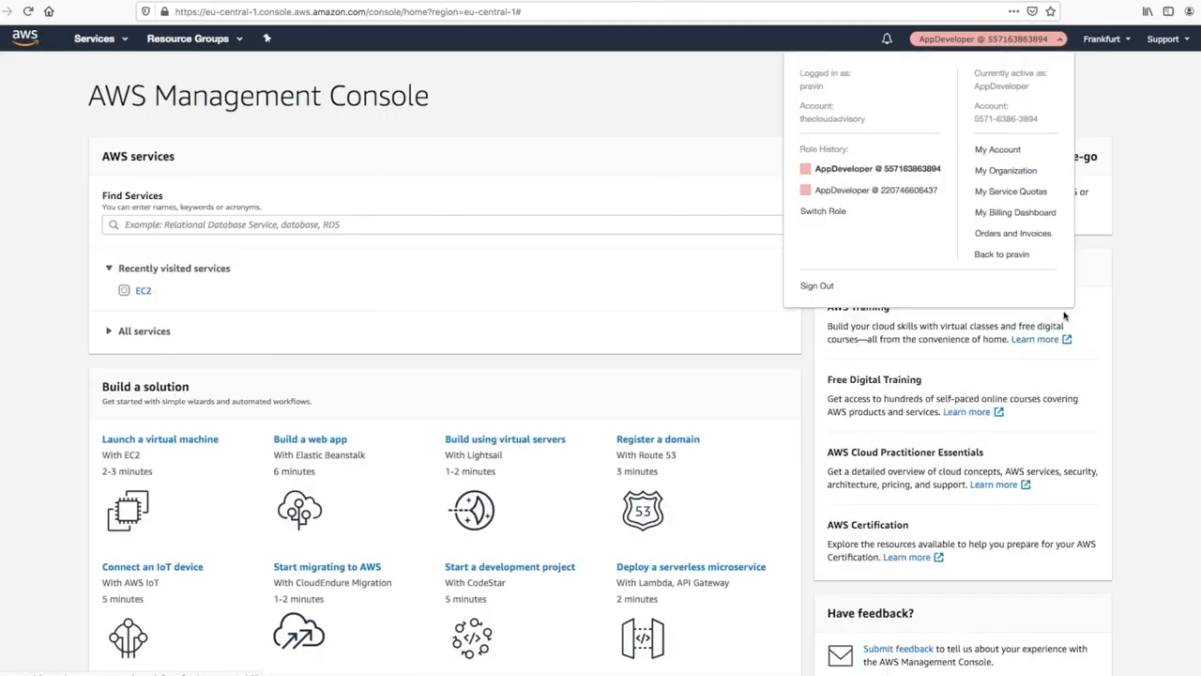
left_click(993, 257)
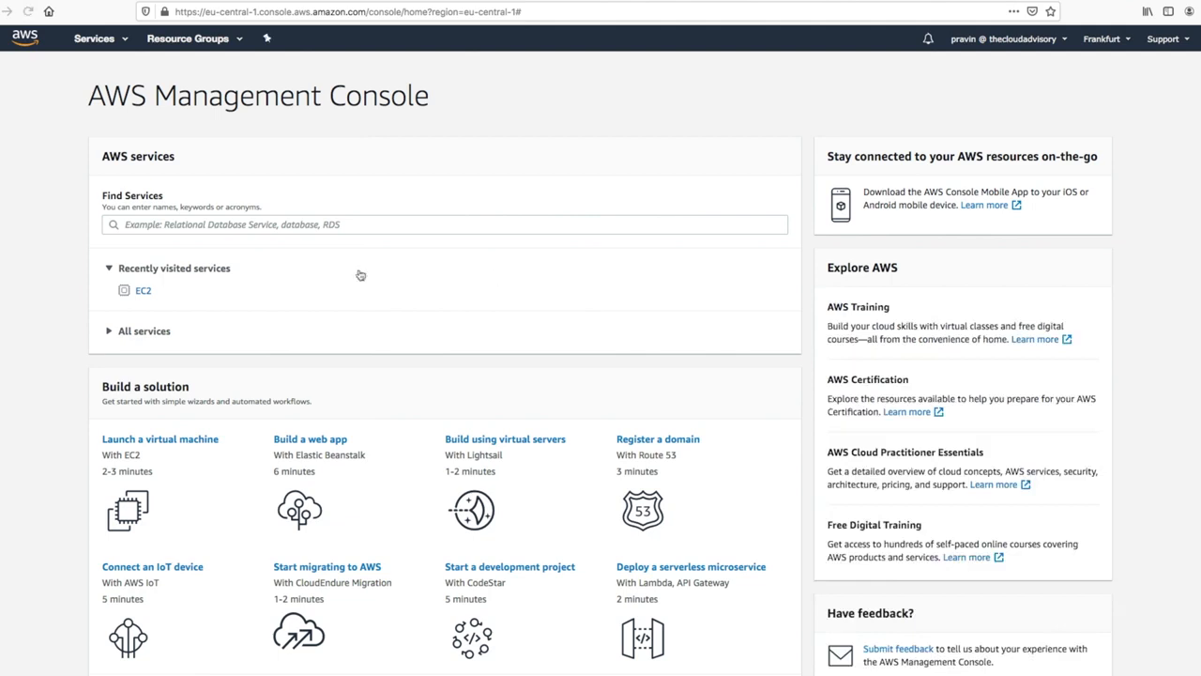
left_click(1048, 40)
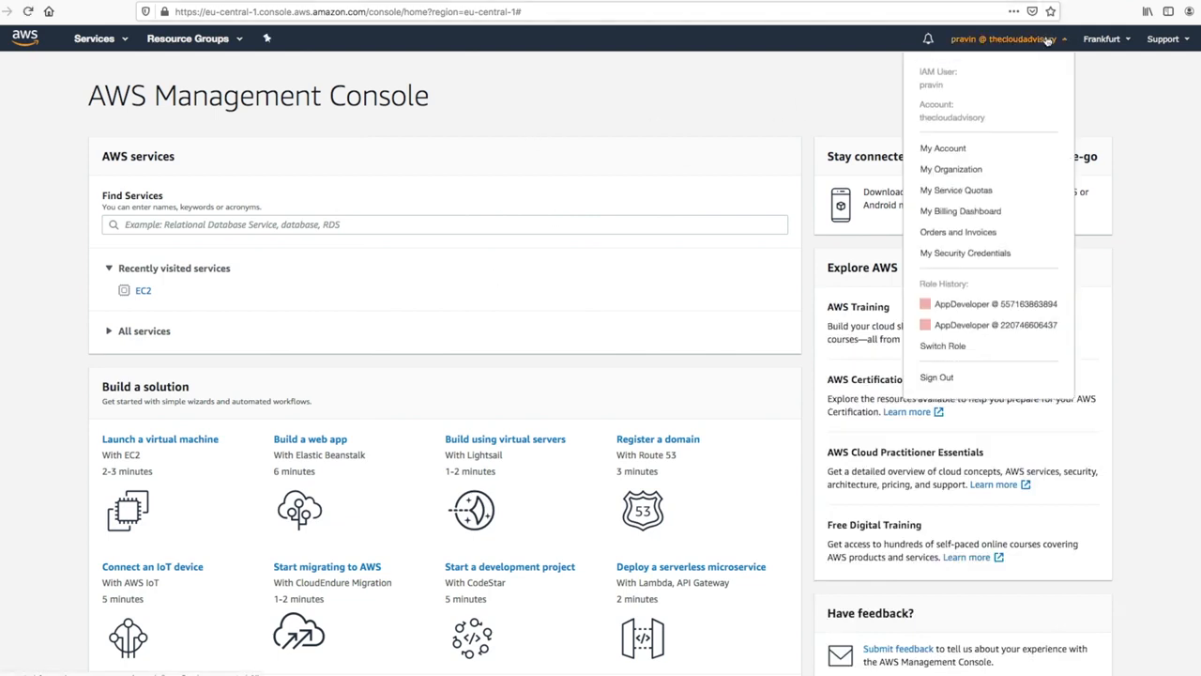
left_click(935, 379)
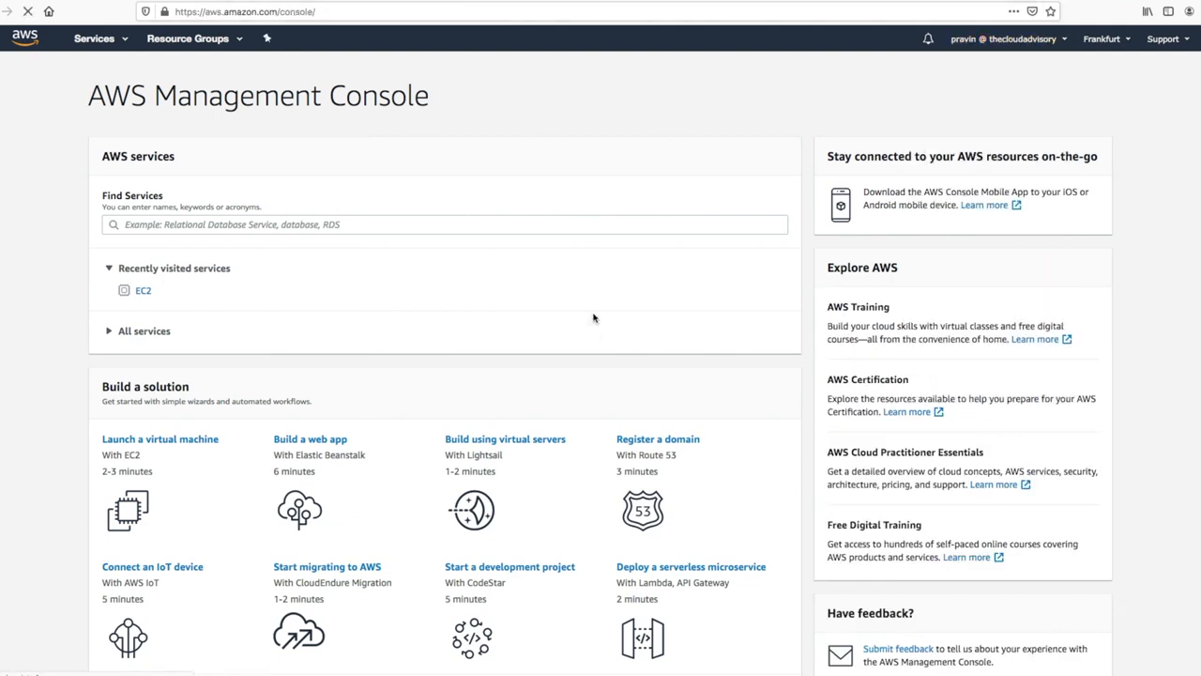